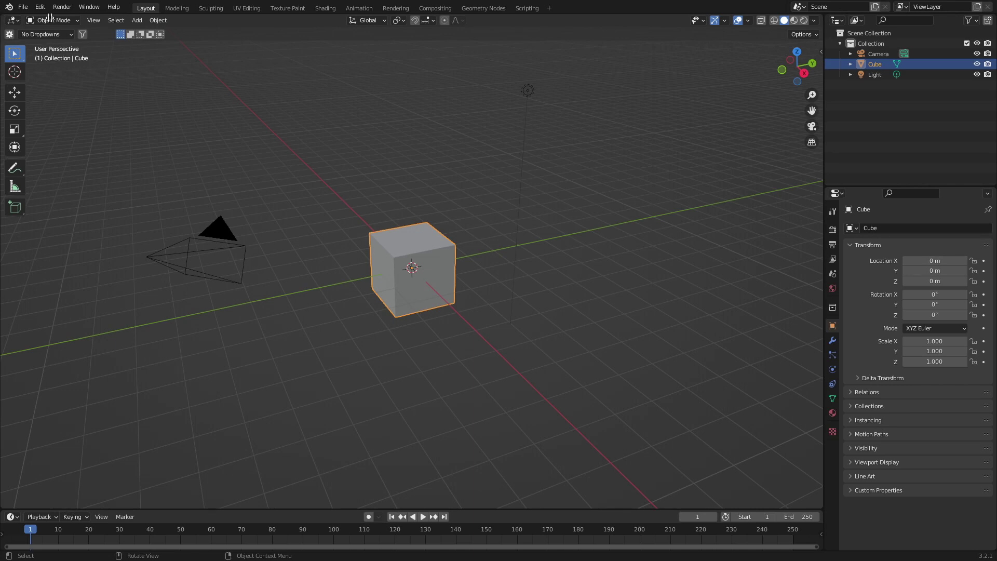
- Split the 3D view and make the left area an Asset Browser on the Poly Haven library
left_click_drag(49, 18, 336, 33)
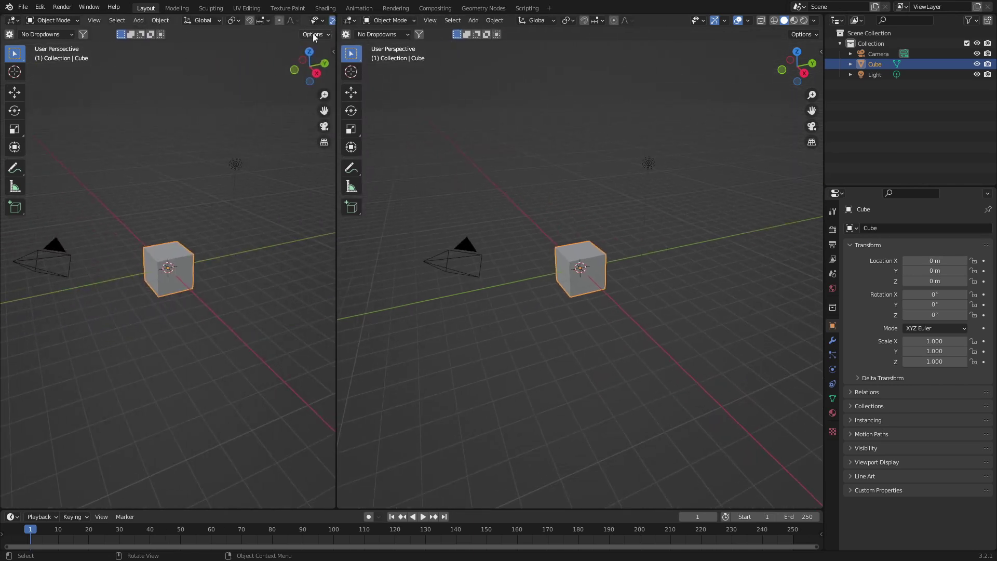
left_click(19, 21)
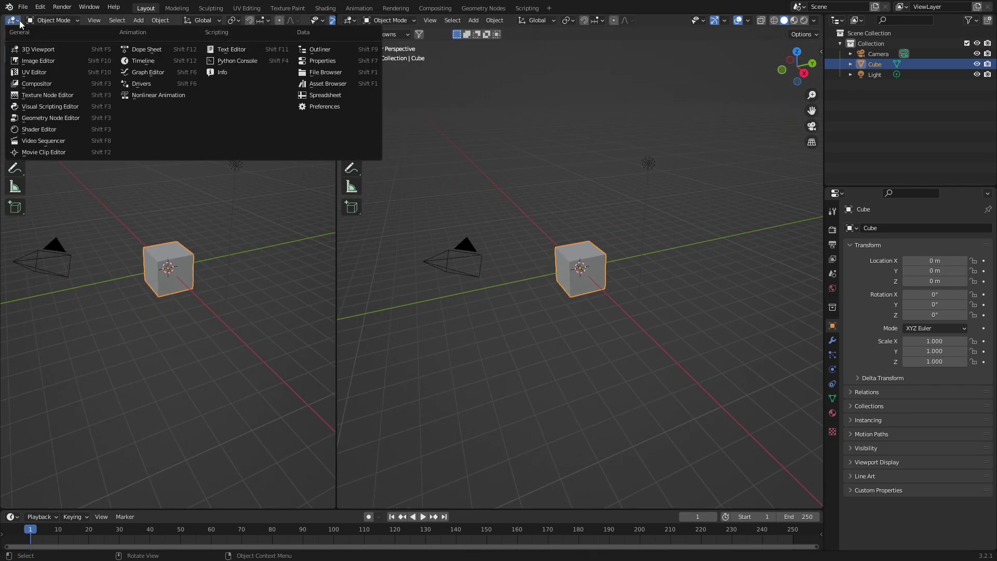
left_click(327, 95)
left_click(78, 37)
left_click(68, 88)
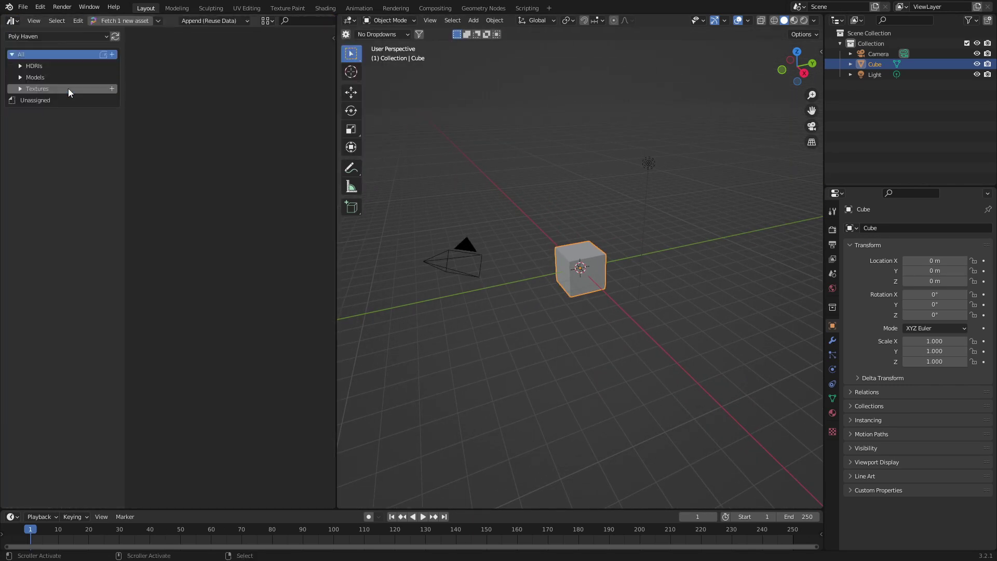
- Browse the HDRIs, Models and Textures catalogs, scrolling through the Poly Haven textures
left_click(34, 66)
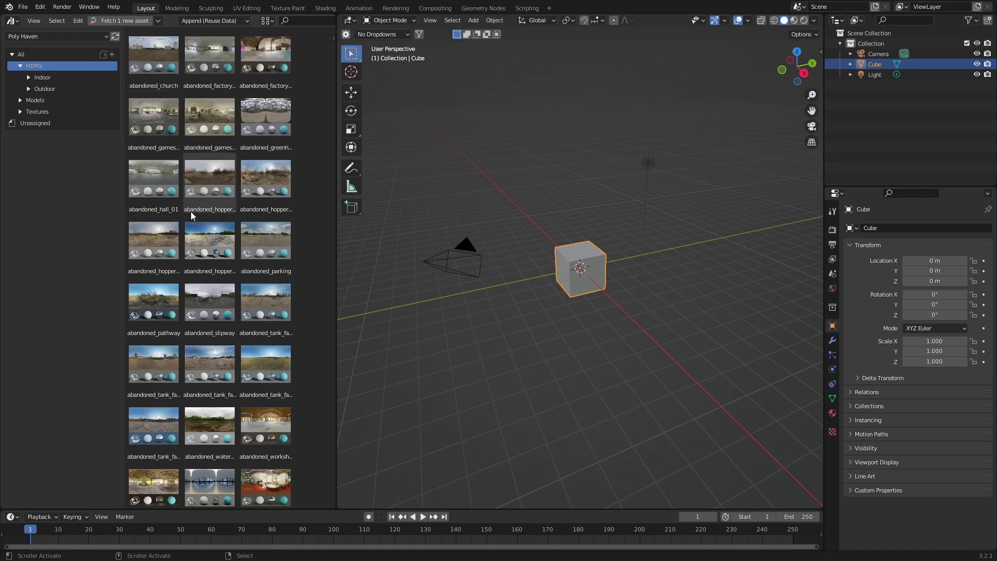
left_click(36, 101)
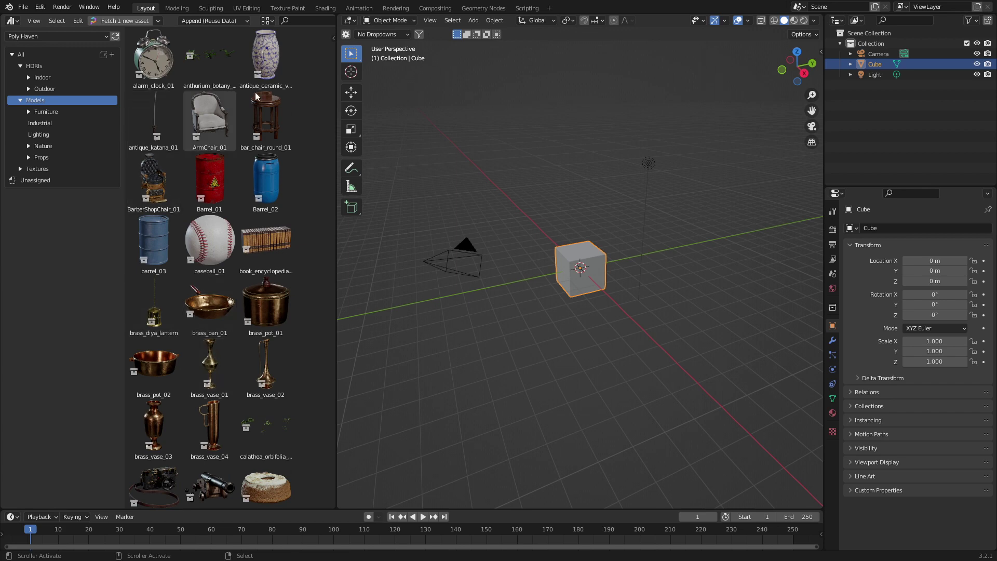
left_click(55, 168)
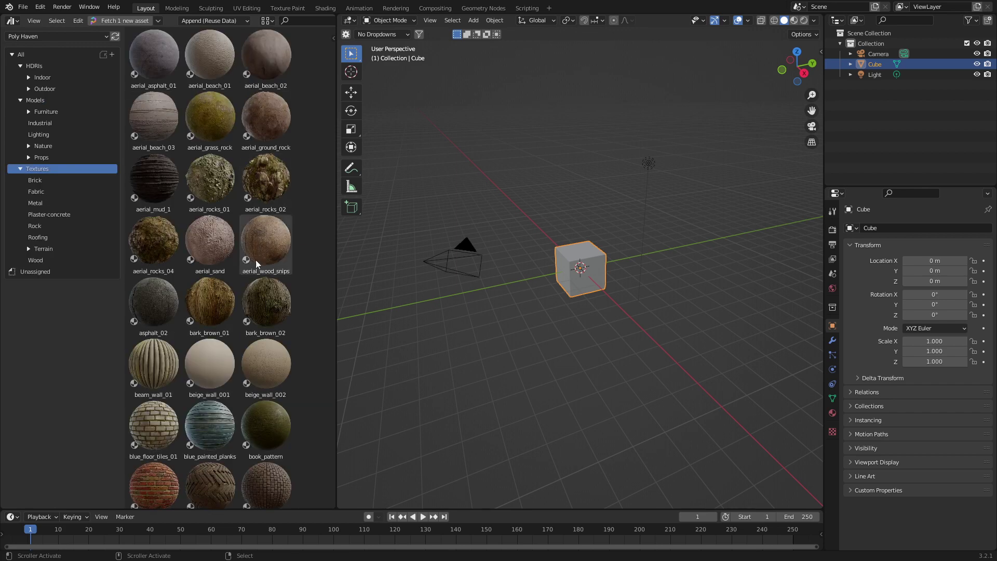
scroll(241, 342, "down", 6)
scroll(215, 332, "down", 8)
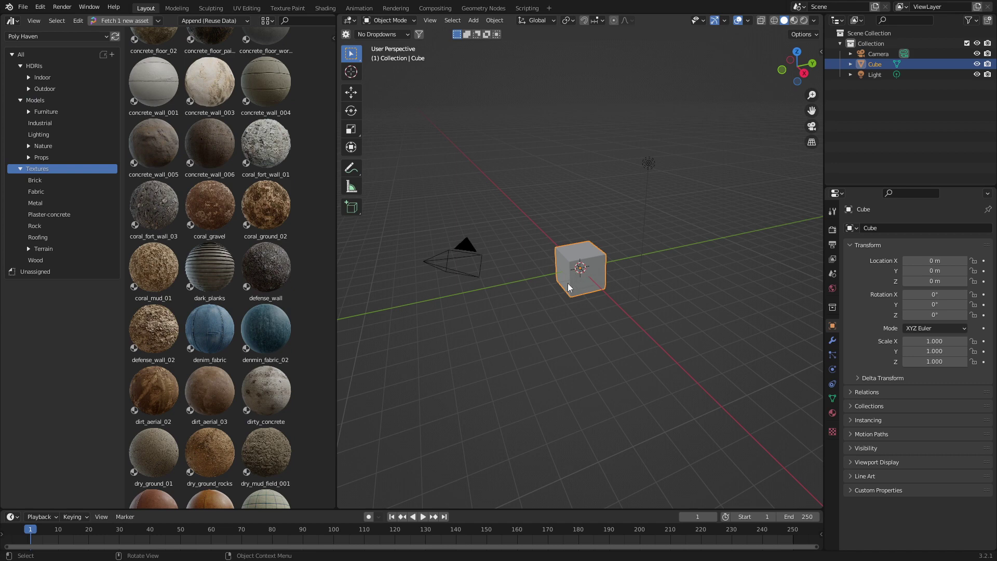
- Delete all default objects and add a floor plane scaled by 2
key("a")
key("Delete")
key("shift+a")
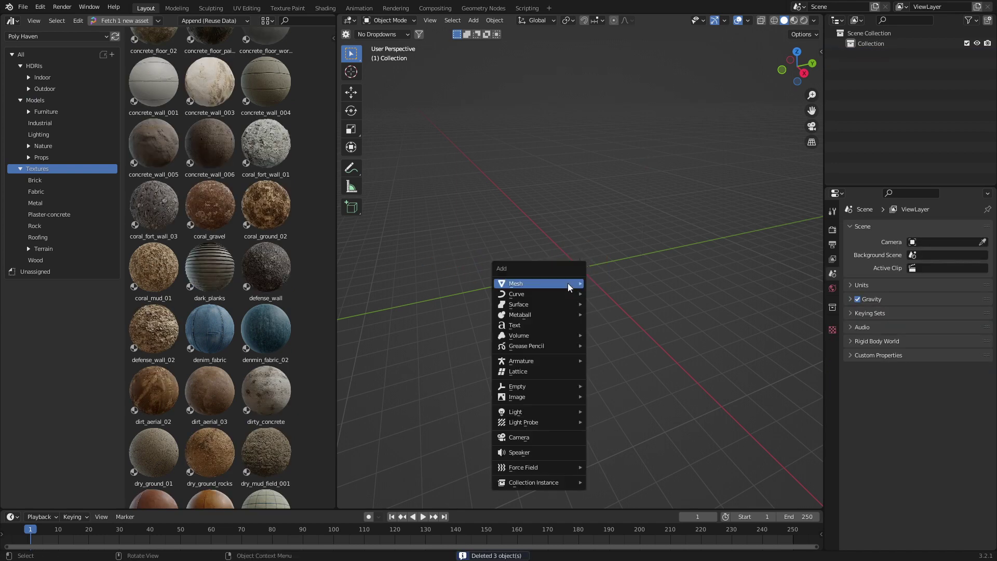
mouse_move(568, 283)
left_click(616, 283)
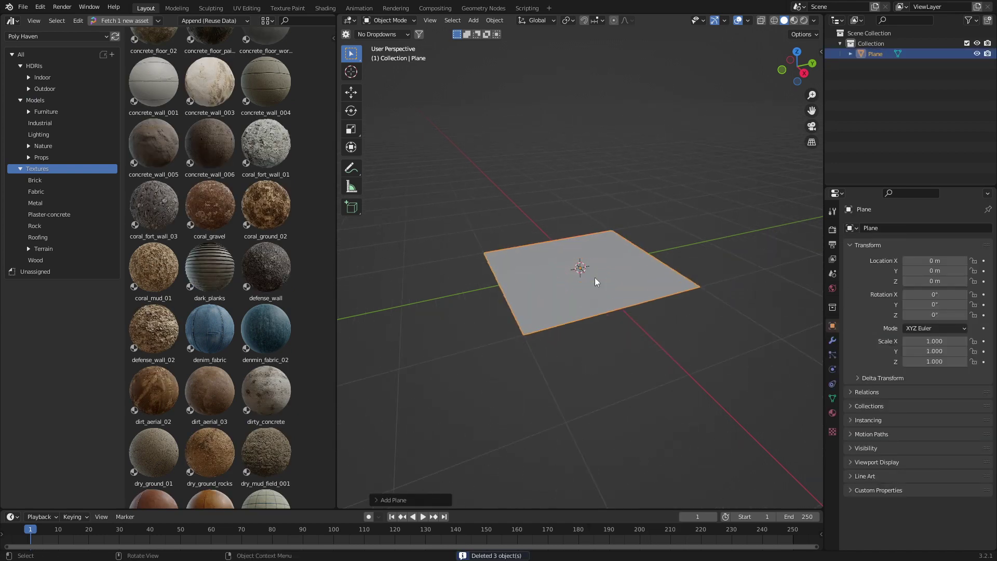
type("s2")
key("Return")
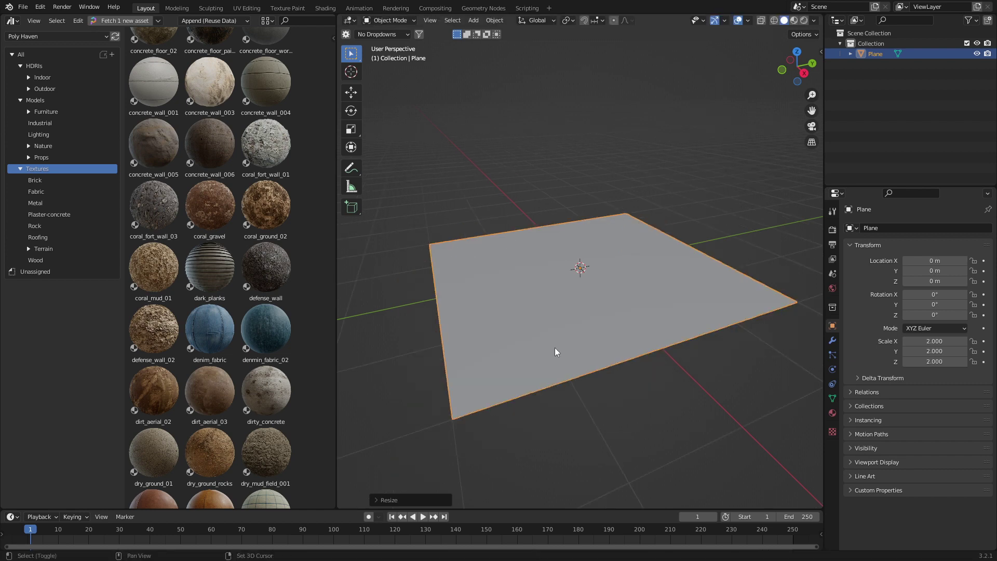
- Duplicate the floor into a wall rotated 90° on X and moved 2 m along Y
key("shift+d")
key("Escape")
type("rx")
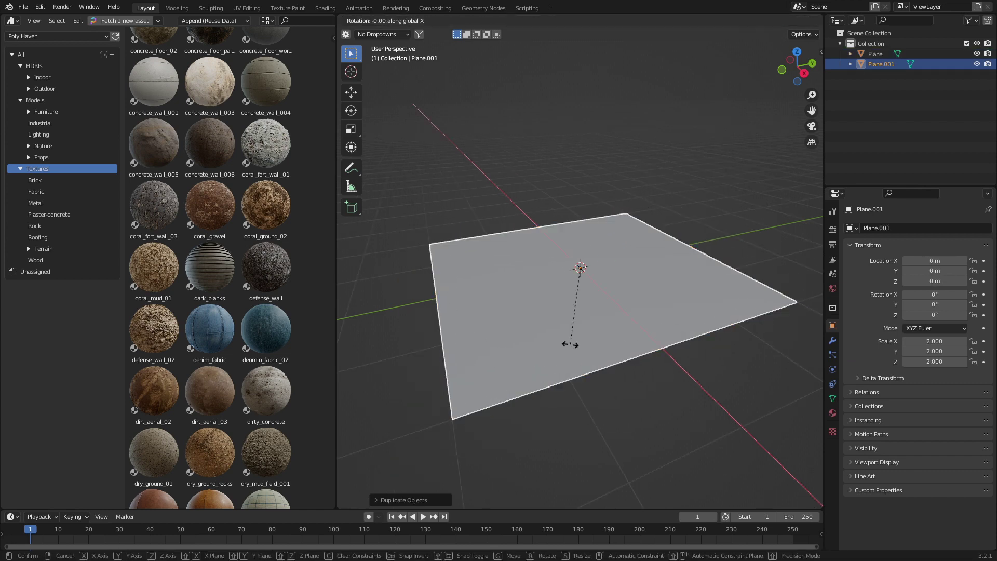
type("90")
key("Return")
type("gy")
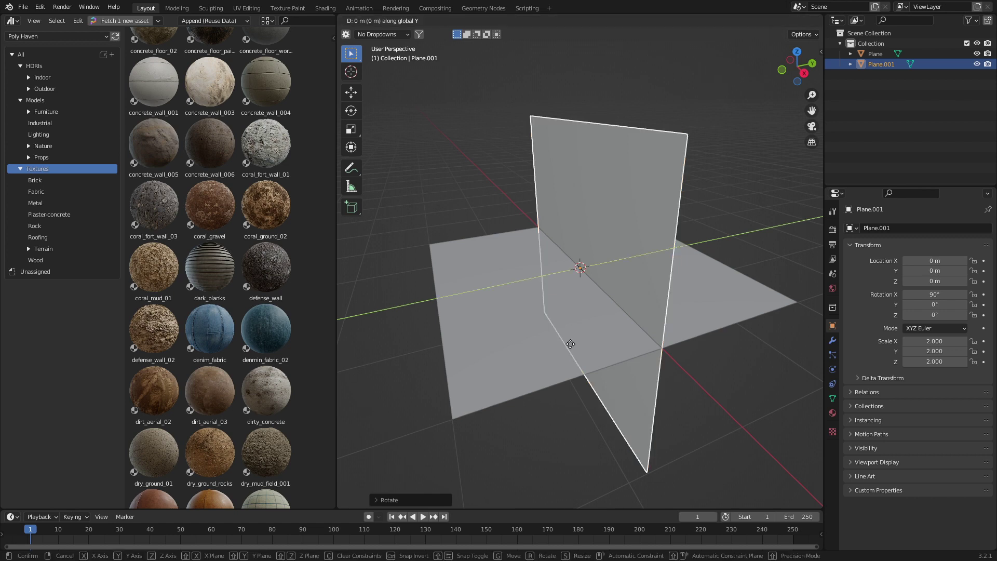
type("2")
key("Return")
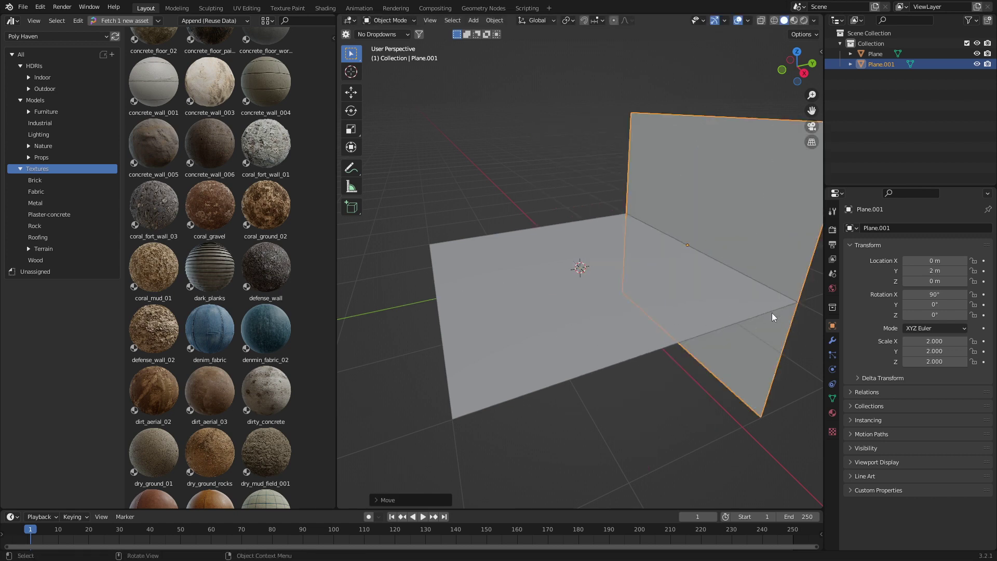
key("g")
key("y")
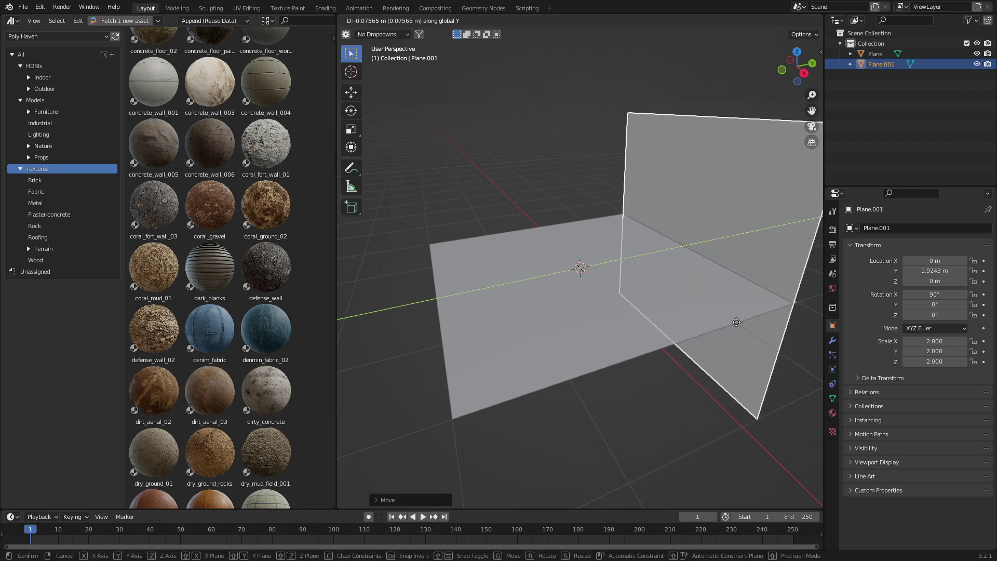
left_click(742, 329)
key("g")
key("x")
left_click(702, 306)
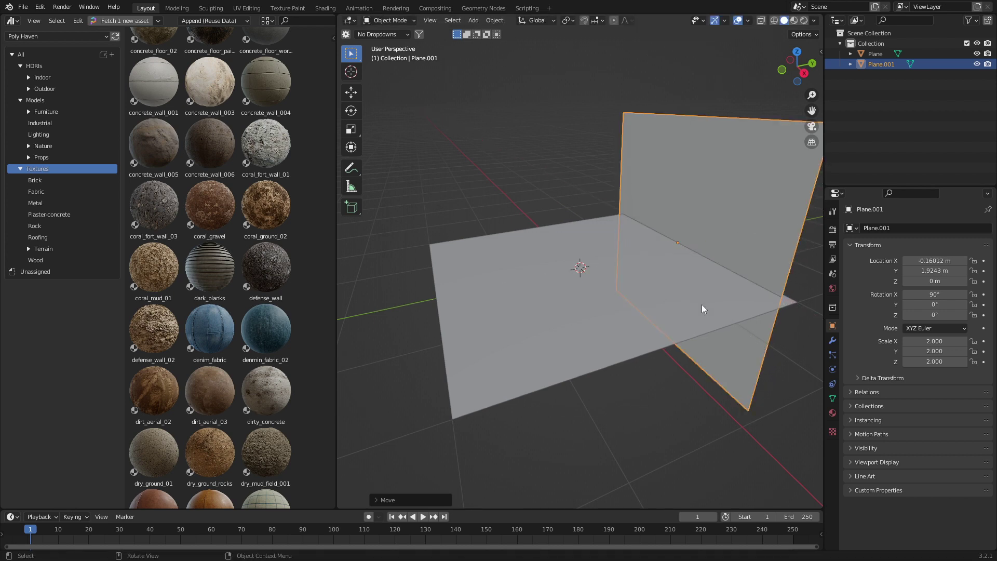
- Duplicate the floor into a second wall rotated 90° on Y and moved to X −2 m
left_click(452, 263)
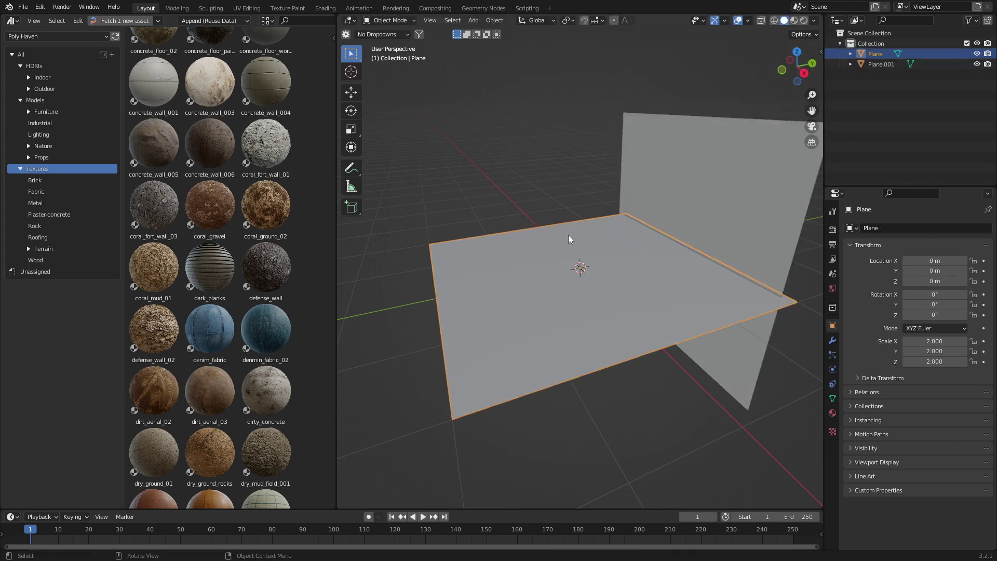
key("shift+d")
key("Escape")
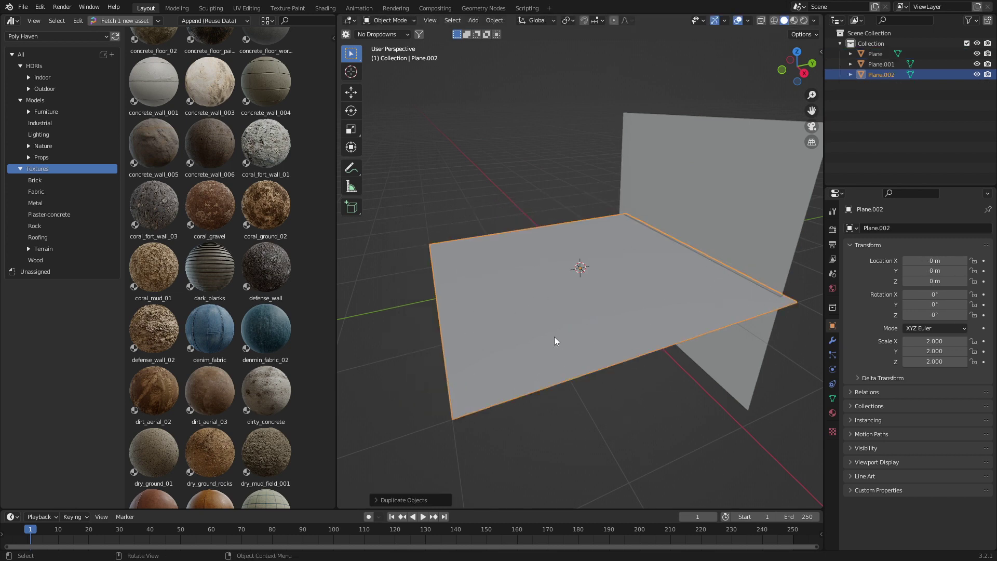
key("r")
type("xy90")
key("Return")
type("g")
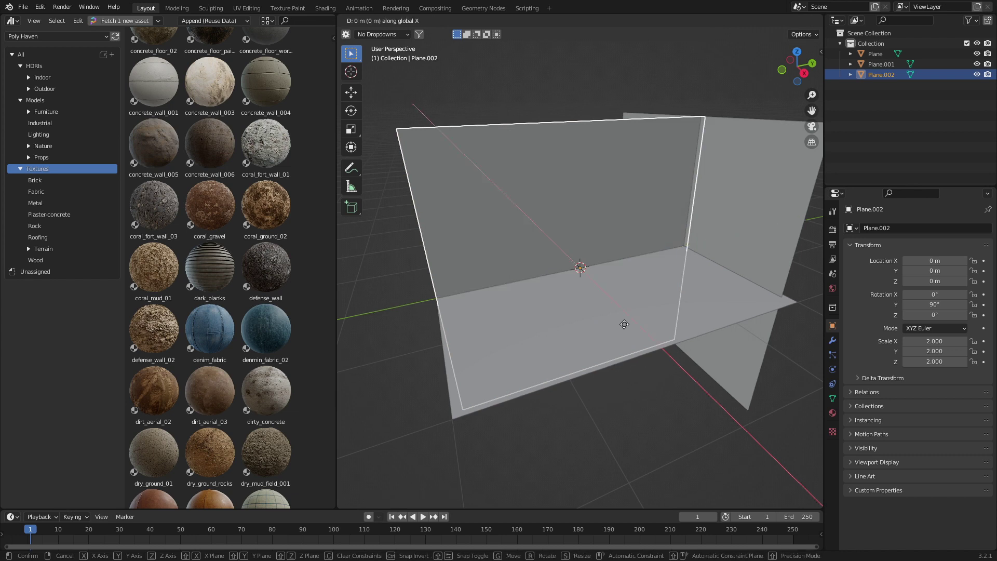
type("x-2")
key("Return")
key("g")
key("y")
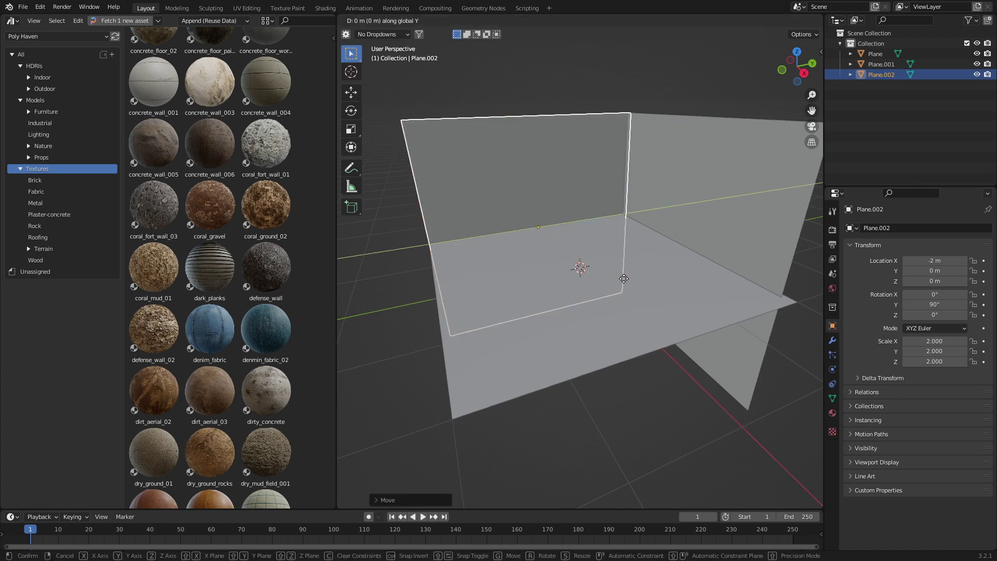
left_click(713, 245, "shift")
- Raise both walls about 1.8 m on Z so they stand on the floor
left_click(725, 303, "shift")
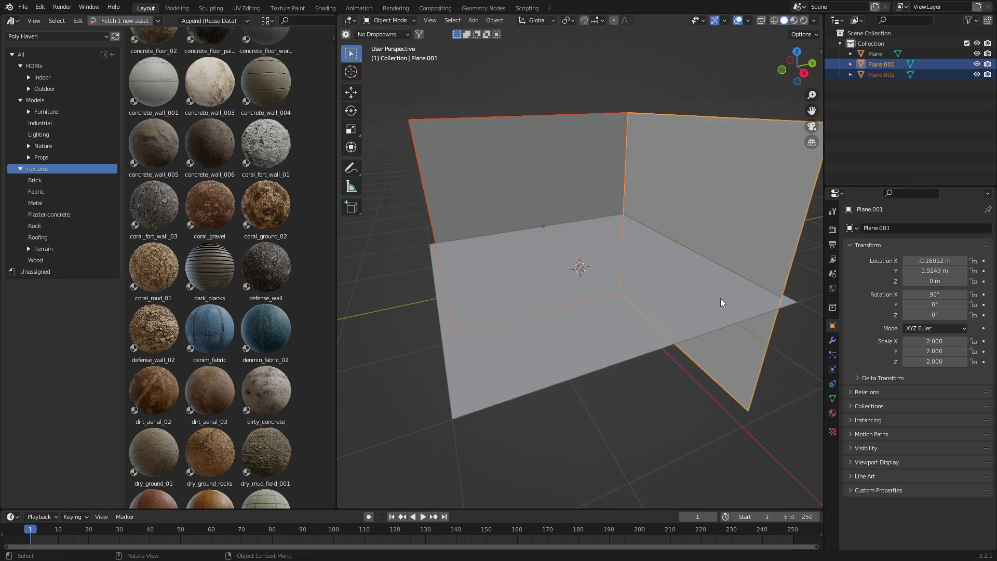
key("g")
key("z")
left_click(606, 208)
middle_click_drag(605, 207, 575, 268)
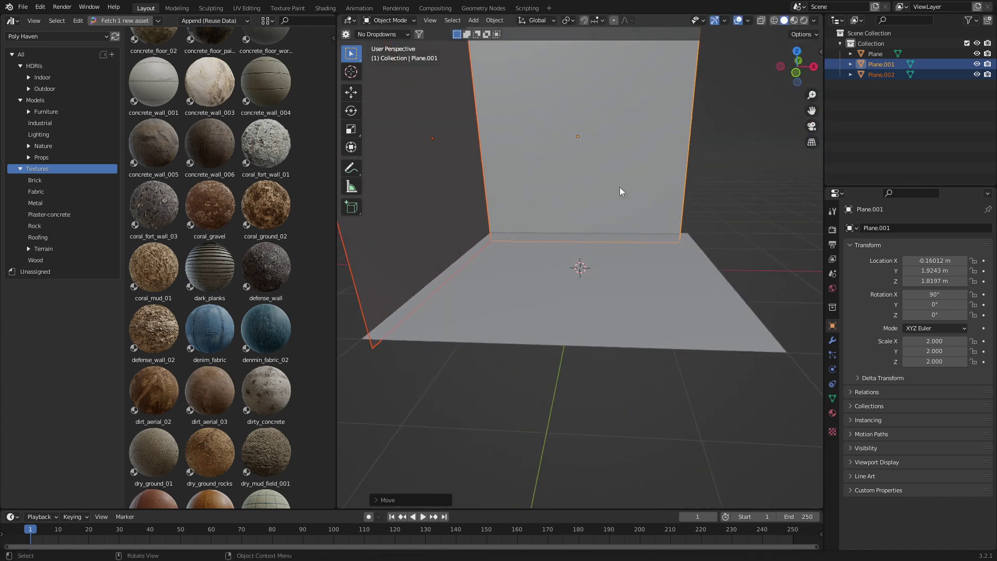
- Add a circle mesh and edit its vertices from the top view in wireframe
middle_click_drag(609, 236, 571, 287)
key("shift+a")
mouse_move(571, 288)
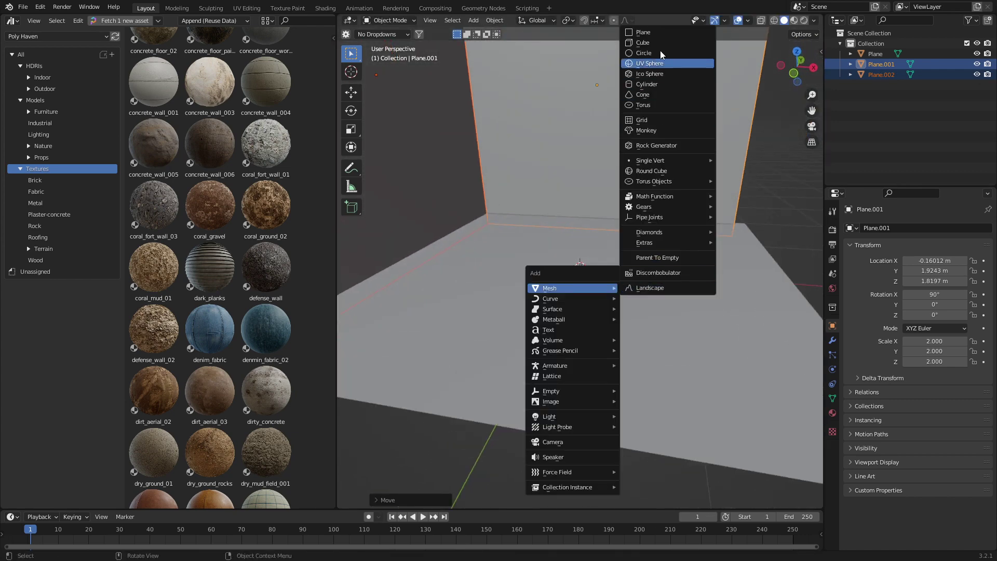
left_click(663, 54)
middle_click_drag(663, 54, 643, 246)
key("KP_7")
key("Tab")
key("z")
left_click(626, 246)
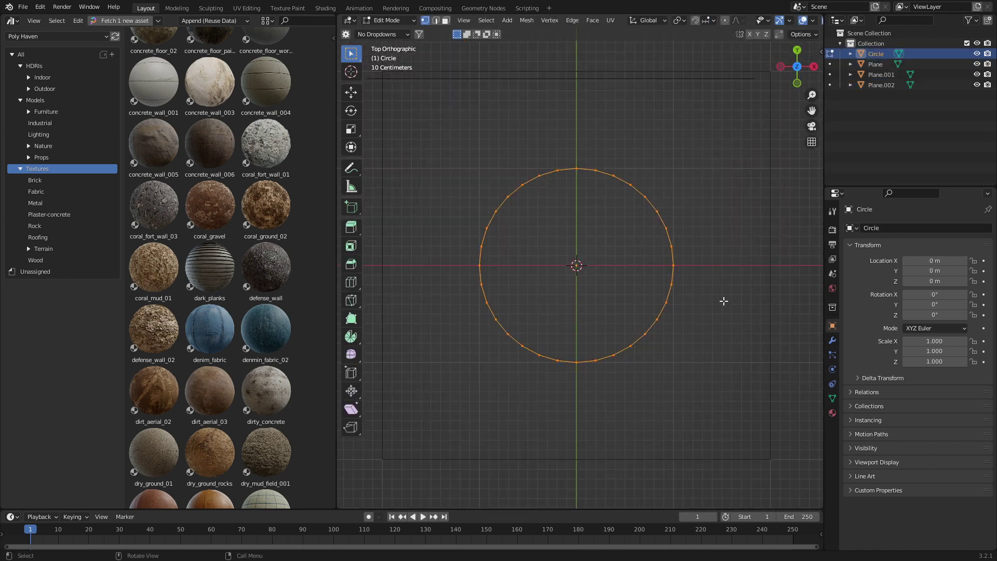
scroll(724, 301, "up", 2)
- Extrude the circle's ring inward into a band and delete its lower half
key("e")
key("s")
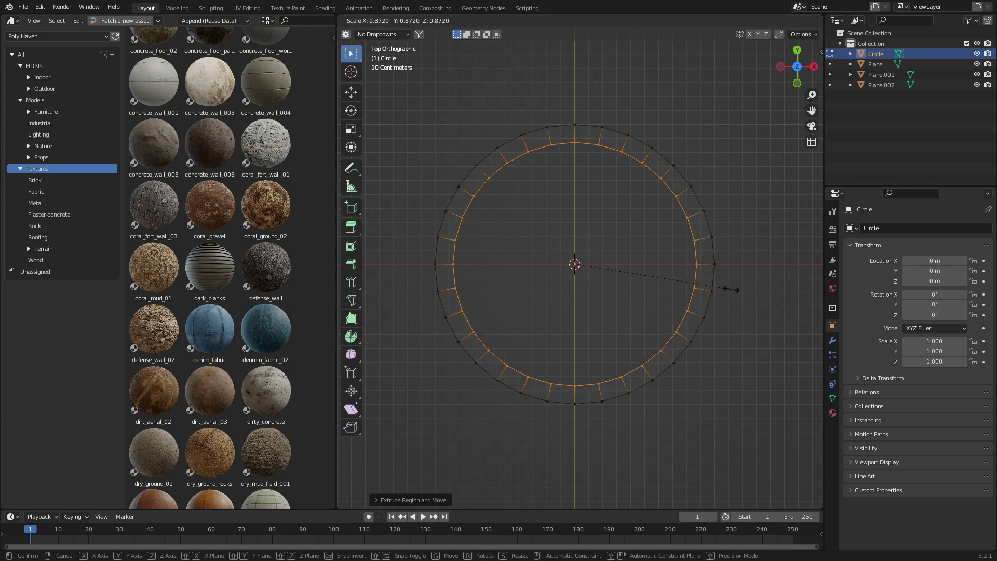
left_click(720, 284)
middle_click_drag(560, 360, 565, 318, "shift")
left_click(469, 250)
key("b")
left_click_drag(424, 235, 727, 395)
key("x")
left_click(700, 368)
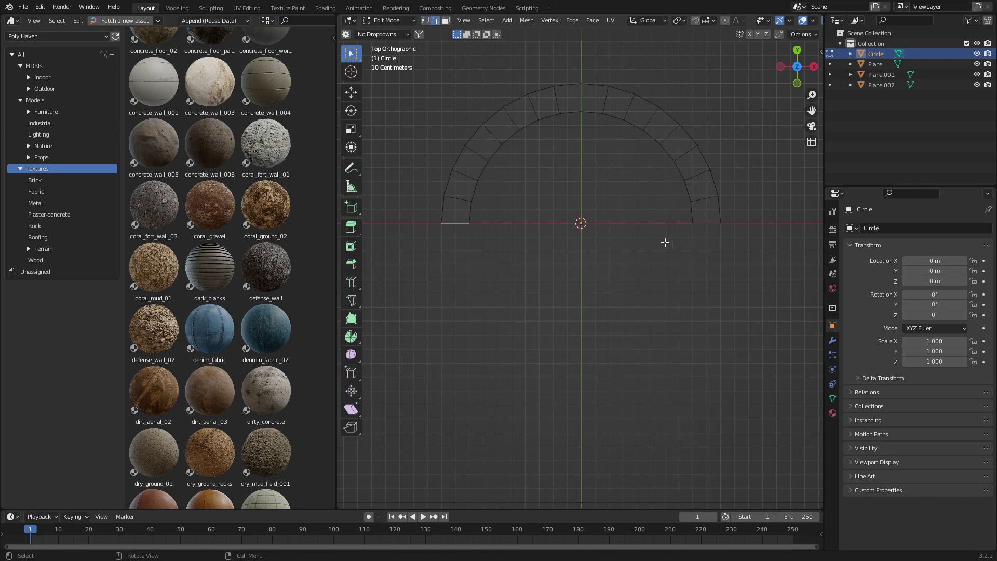
- Extrude the arch's two end edges downward along Y to form the legs
middle_click_drag(711, 255, 712, 172, "shift")
scroll(684, 213, "down", 2)
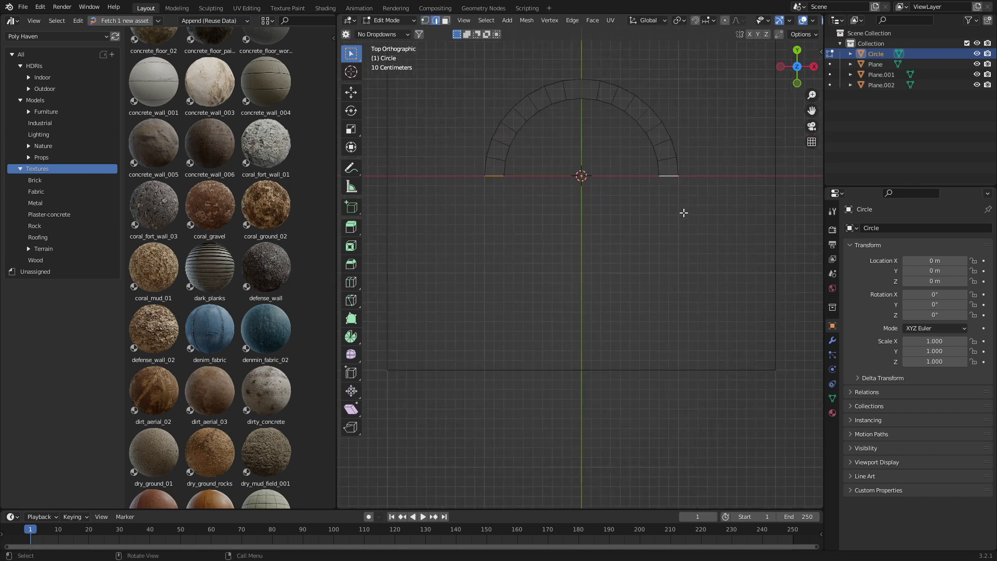
key("e")
key("y")
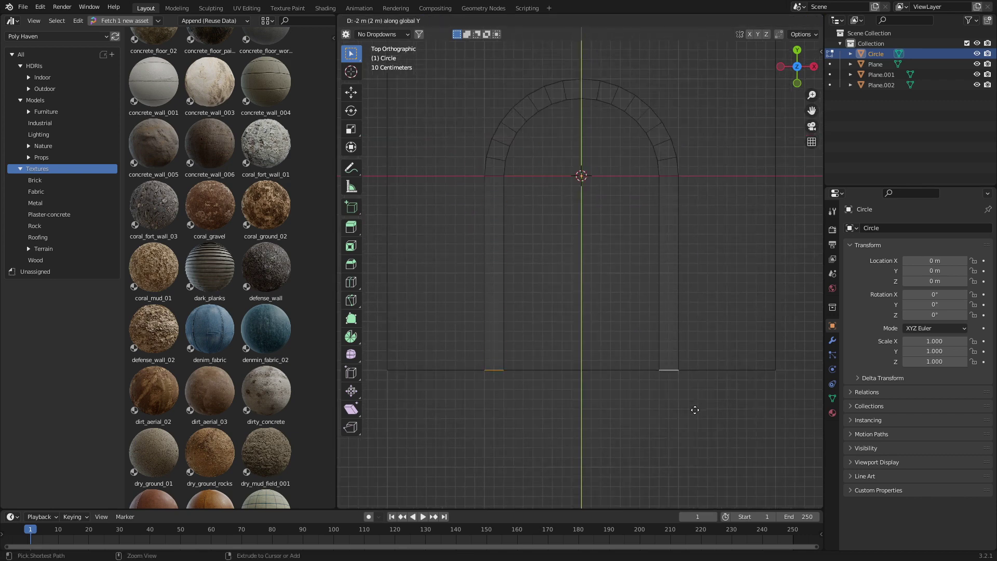
left_click(694, 410)
scroll(684, 356, "up", 2)
- Add evenly spaced loop cuts to the arch legs, seven on the left and six on the right
key("ctrl+r")
scroll(462, 347, "up", 6)
left_click(463, 347)
right_click(463, 347)
key("ctrl+r")
scroll(713, 334, "down", 1)
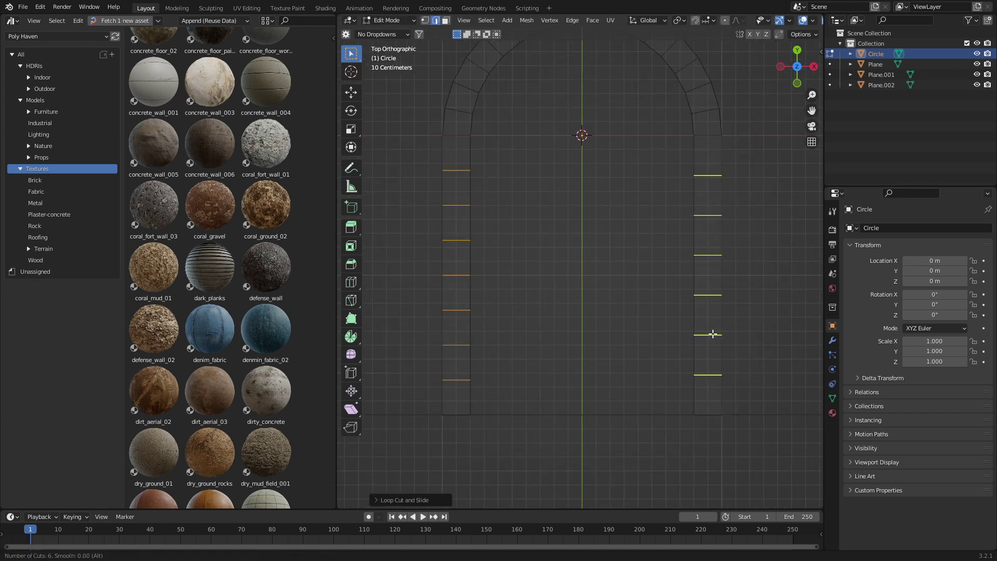
left_click(713, 334)
right_click(712, 334)
middle_click_drag(576, 109, 576, 140, "shift")
- Set the pivot point to the 3D cursor and scale the whole arch to about 0.63
left_click(678, 21)
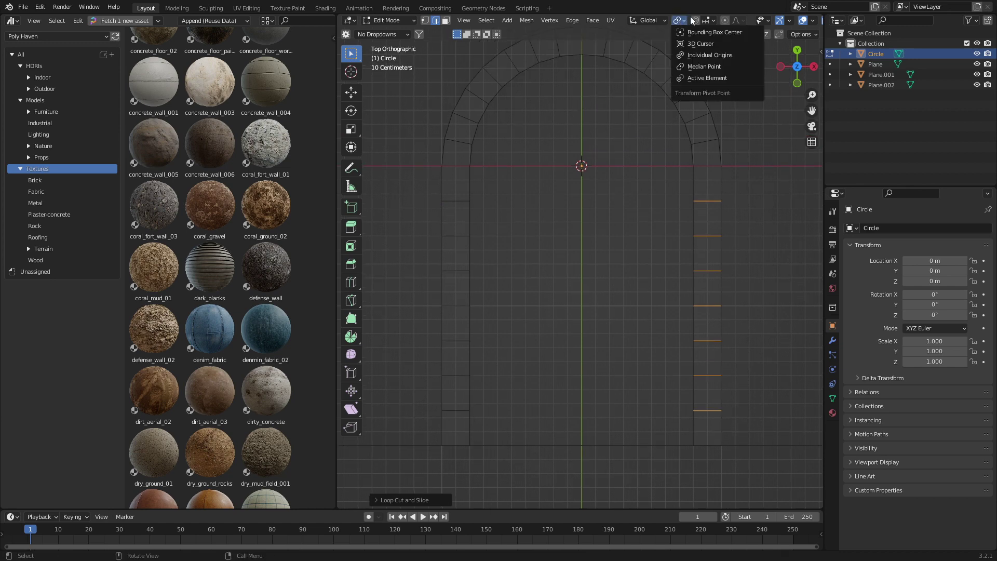
left_click(696, 44)
scroll(601, 321, "down", 4)
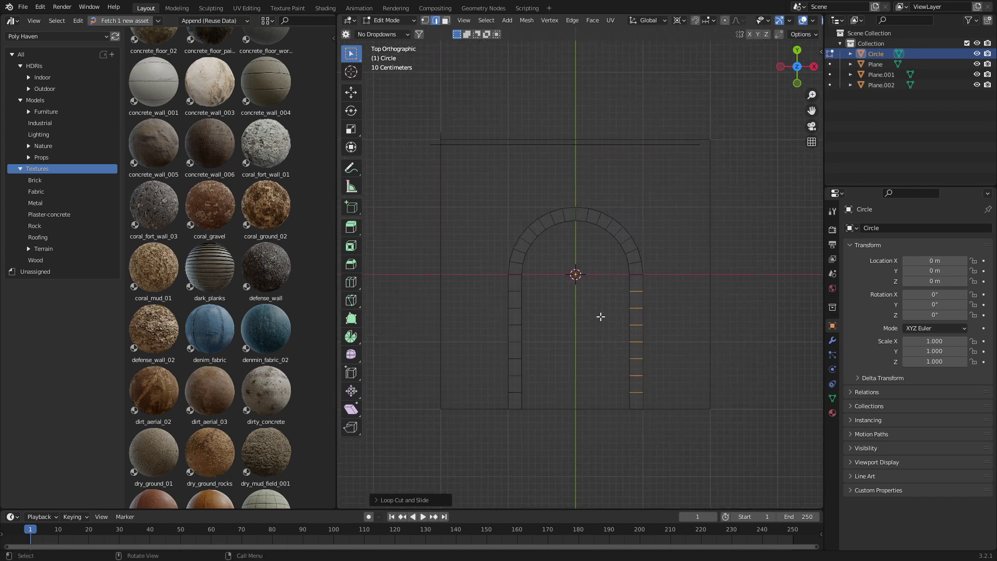
key("a")
key("r")
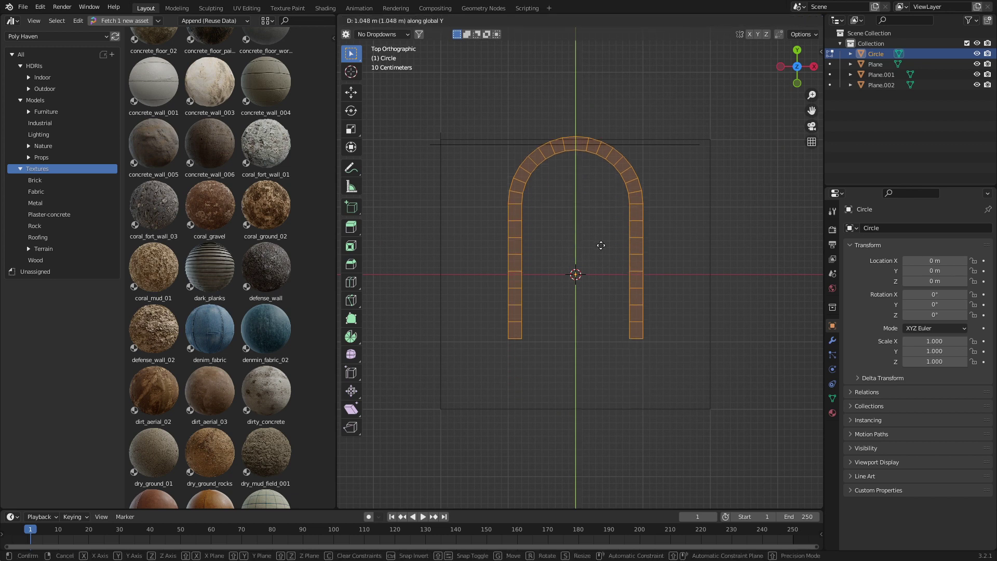
key("Escape")
key("s")
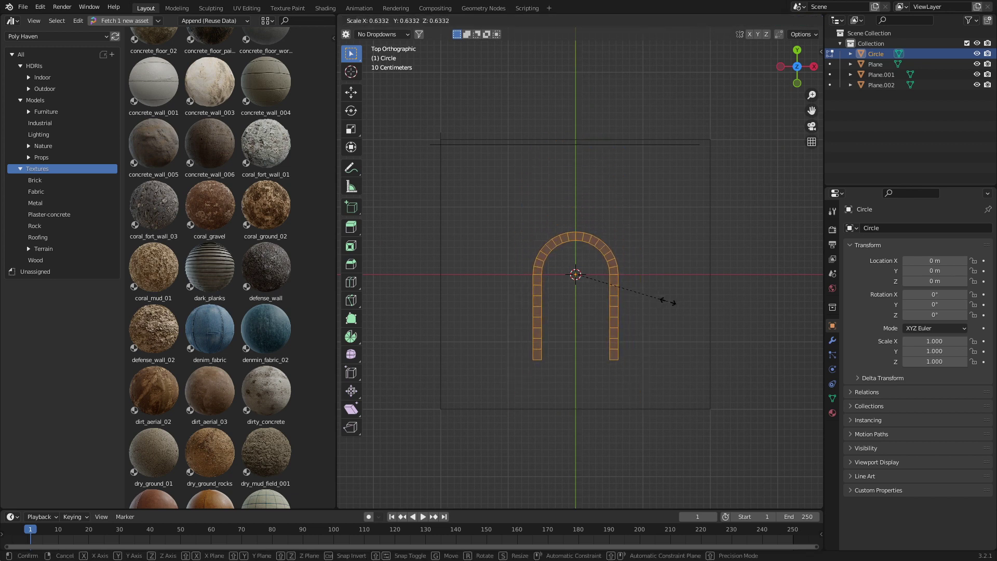
left_click(666, 306)
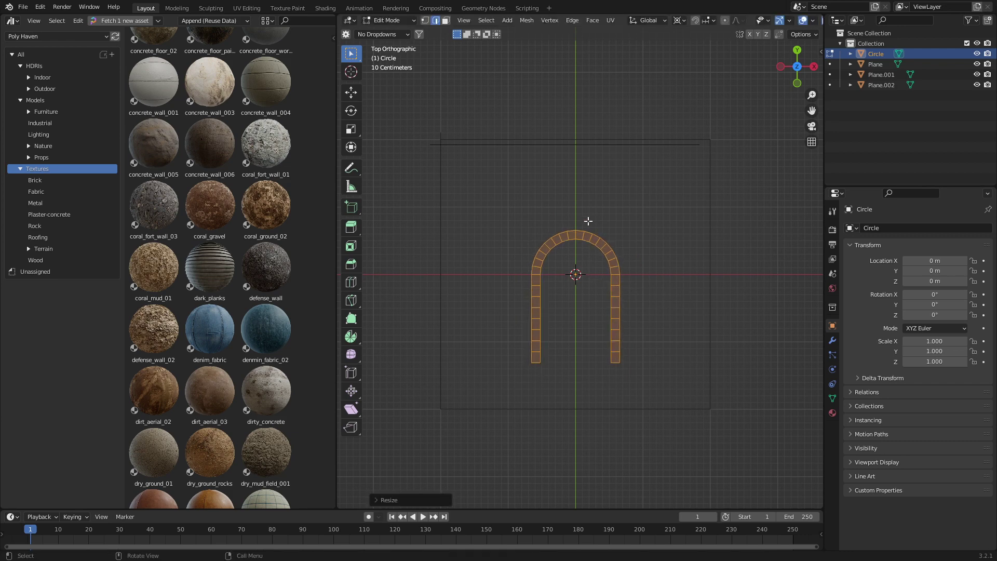
middle_click_drag(614, 223, 613, 343)
- Extrude the arch outline into a deep band and slice it with 15 evenly spaced loop cuts
key("e")
left_click(605, 426)
middle_click_drag(605, 426, 519, 415)
key("alt+a")
key("ctrl+r")
scroll(499, 409, "up", 14)
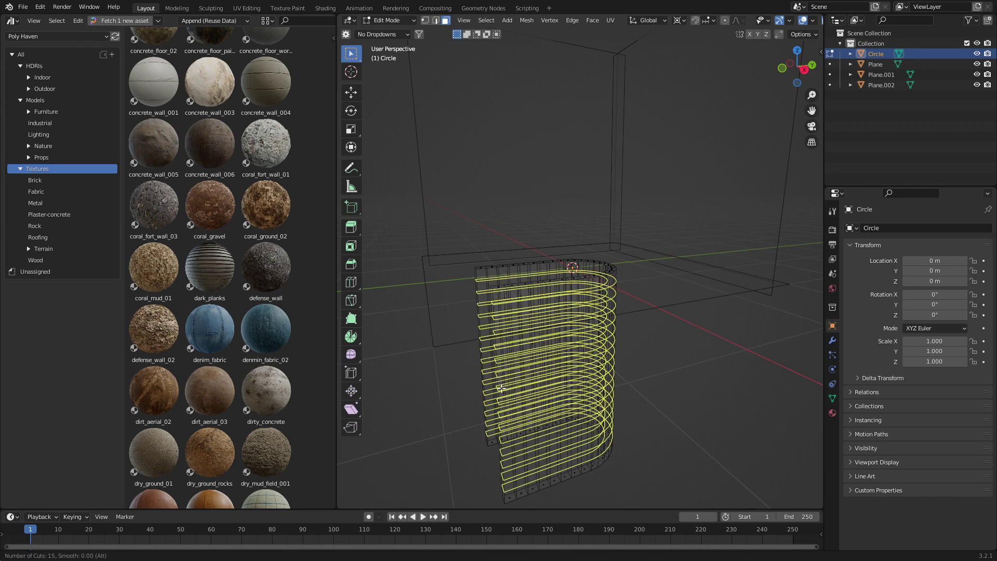
left_click(501, 388)
right_click(501, 388)
- In the side view, delete the faces along the band's left edge
middle_click_drag(501, 387, 469, 361)
key("3")
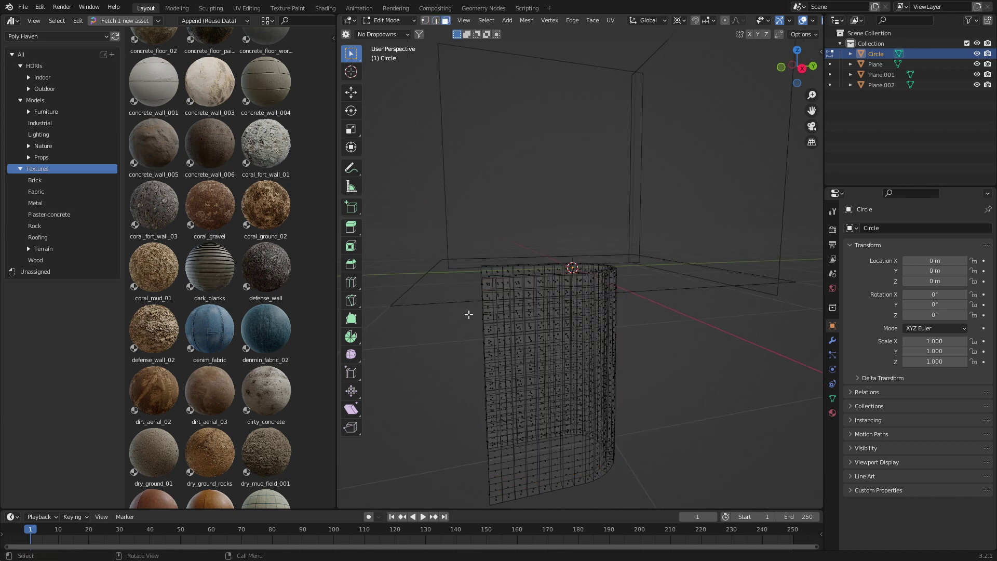
key("KP_3")
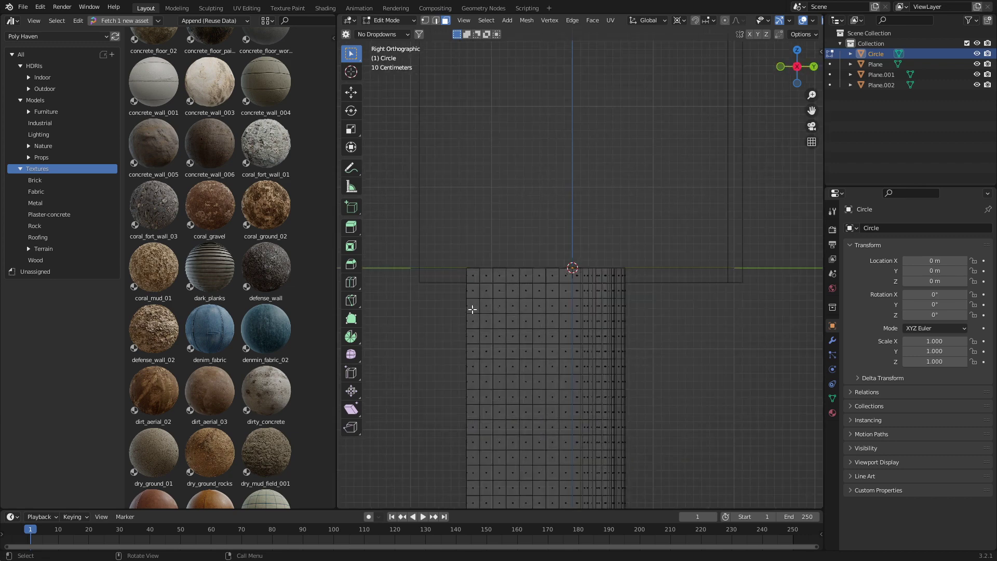
middle_click_drag(464, 296, 473, 171, "shift")
key("b")
left_click_drag(477, 126, 386, 467)
key("x")
left_click(450, 331)
middle_click_drag(447, 321, 481, 358)
- Stand the arch upright with a 90° X rotation and raise it about 1.29 m
key("a")
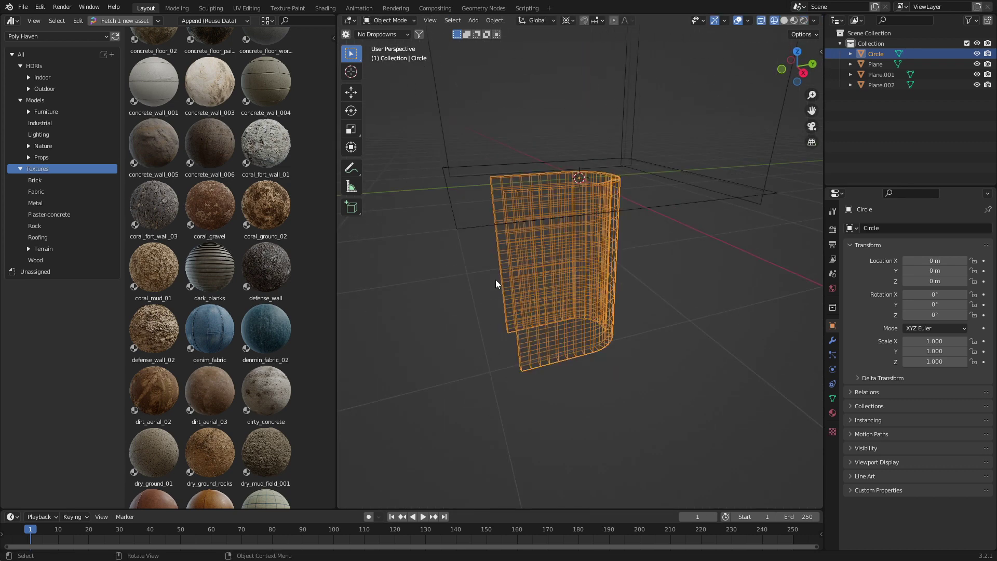
key("Tab")
key("r")
key("x")
key("9")
key("0")
key("Return")
key("KP_1")
scroll(496, 279, "up", 3)
key("g")
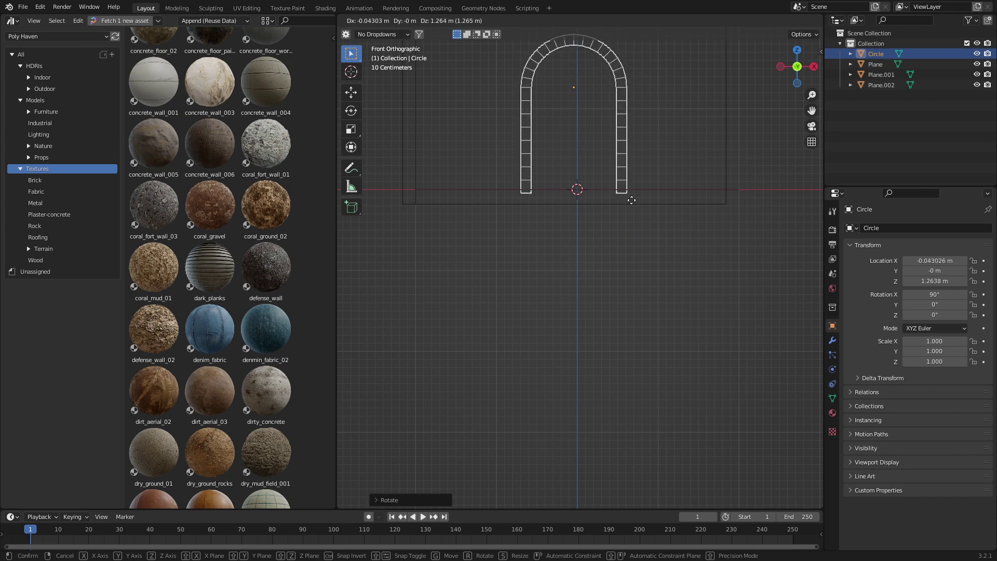
left_click(654, 177)
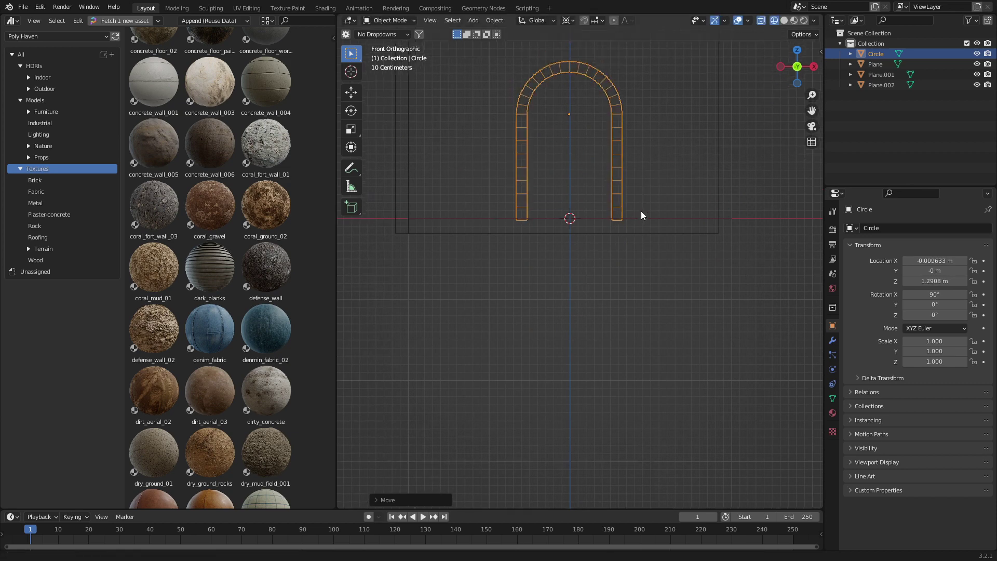
middle_click_drag(638, 216, 659, 241)
- Select the back wall Plane.001 in Edit Mode and view it from the front
left_click(675, 219)
left_click(671, 217)
key("Tab")
key("KP_1")
scroll(615, 231, "up", 4)
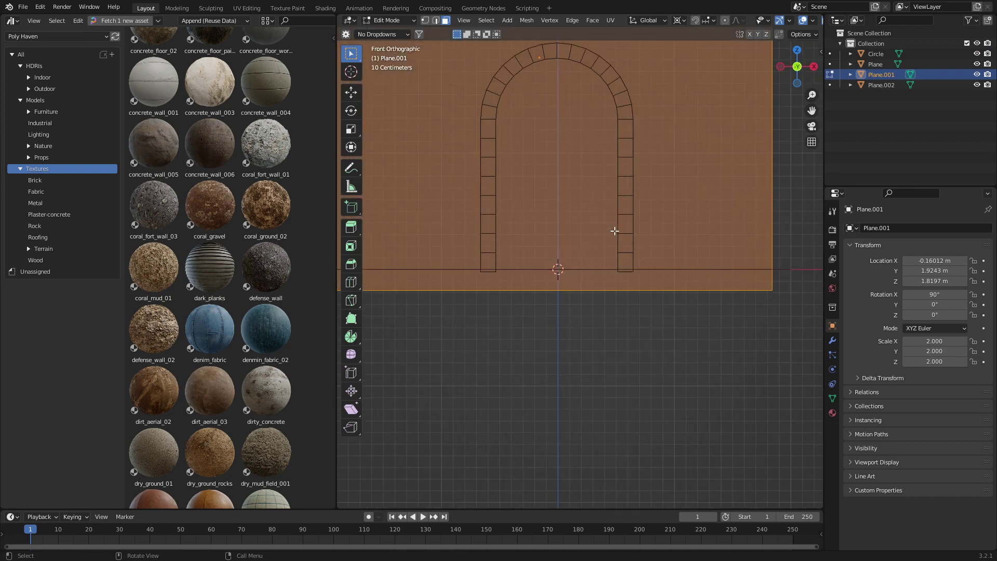
- Add loop cuts above the arch, at its left and right sides, and across it
key("ctrl+r")
left_click(729, 168)
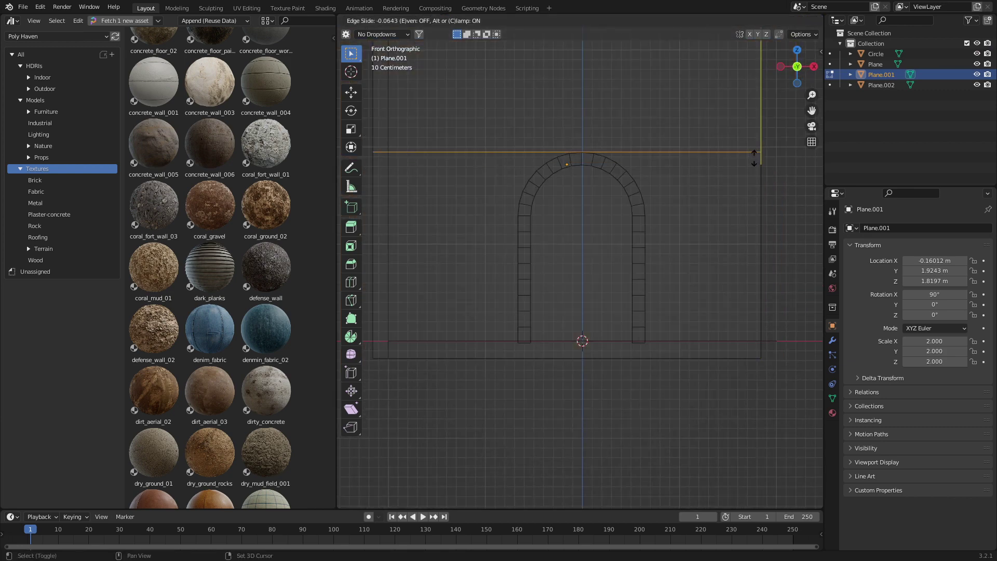
left_click(749, 200)
key("ctrl+r")
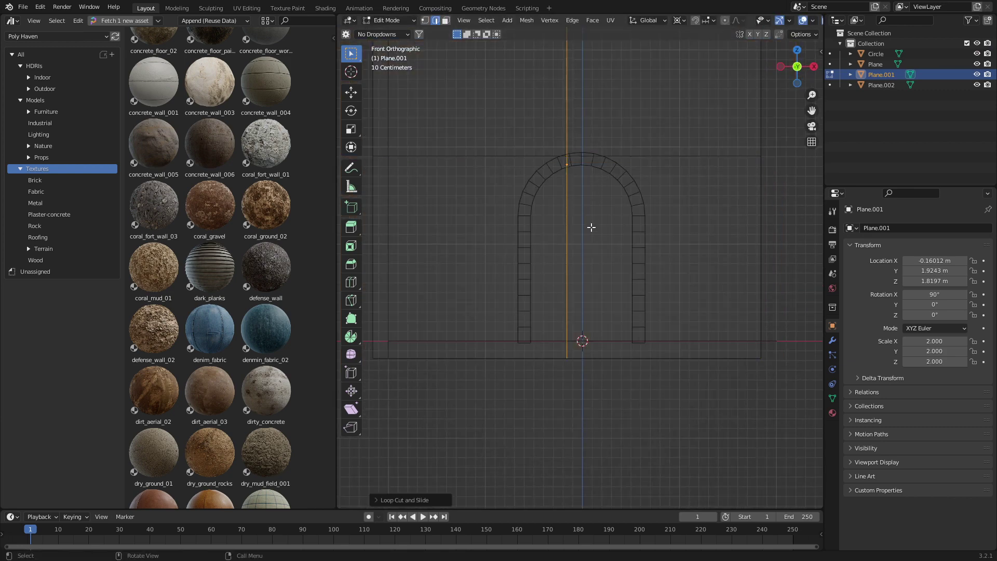
left_click(588, 227)
left_click(538, 227)
key("ctrl+r")
left_click(630, 198)
left_click(630, 193)
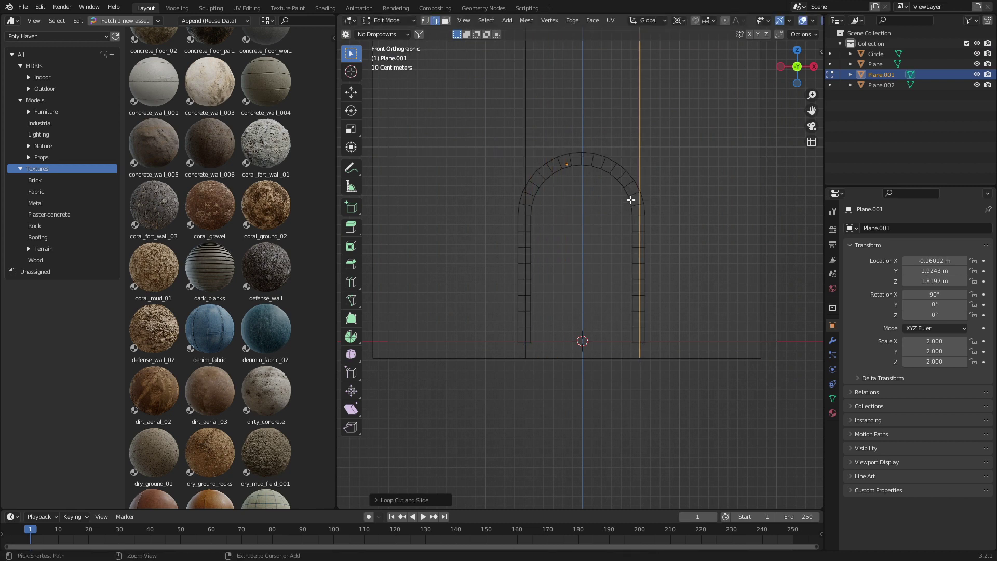
key("ctrl+r")
left_click(648, 190)
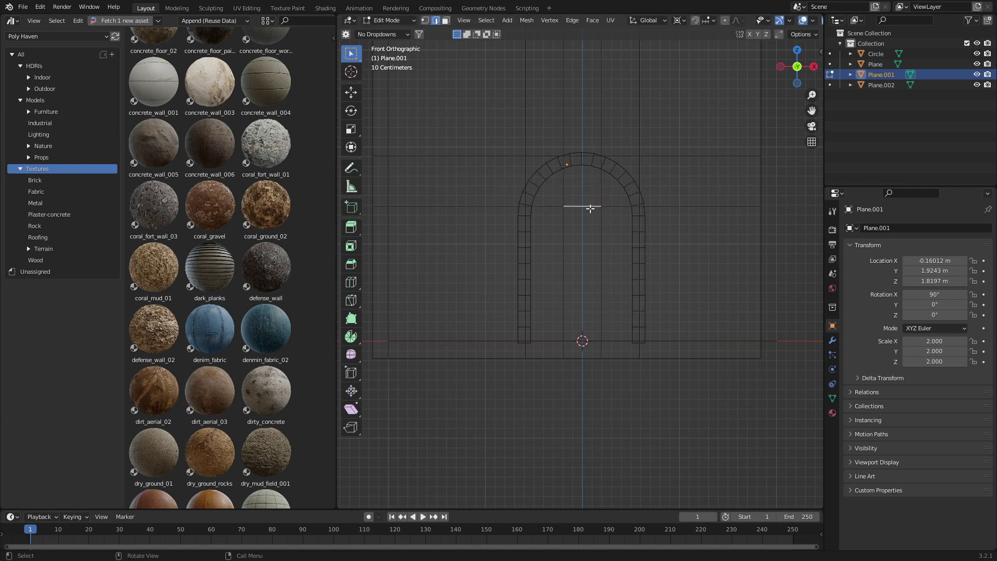
- Raise the middle edge in Z and slide the side loops to the arch's outline
key("g")
key("z")
left_click(597, 161)
scroll(519, 218, "up", 3)
left_click(506, 236, "alt")
key("g")
key("g")
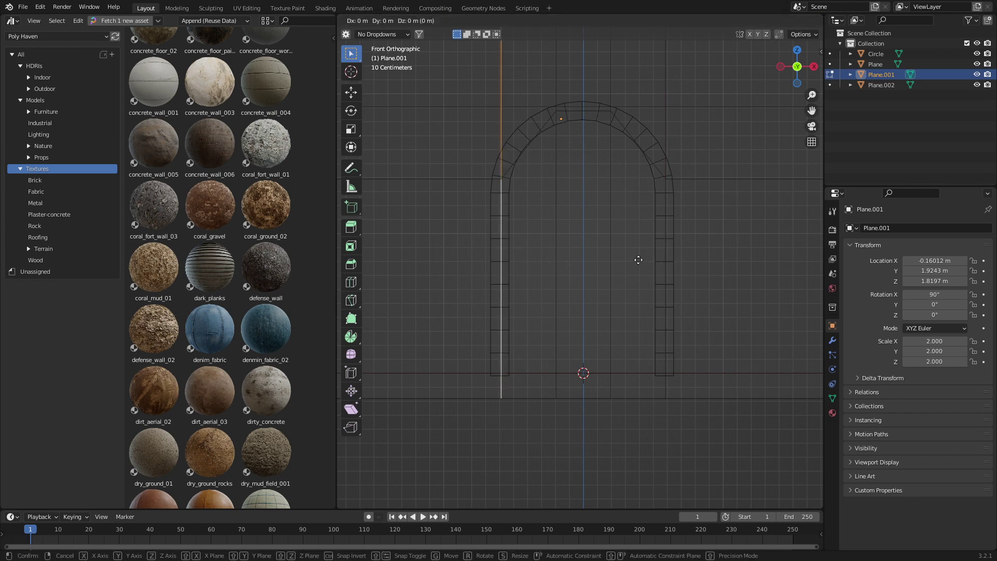
left_click(680, 261)
left_click(665, 266, "alt")
key("g")
key("g")
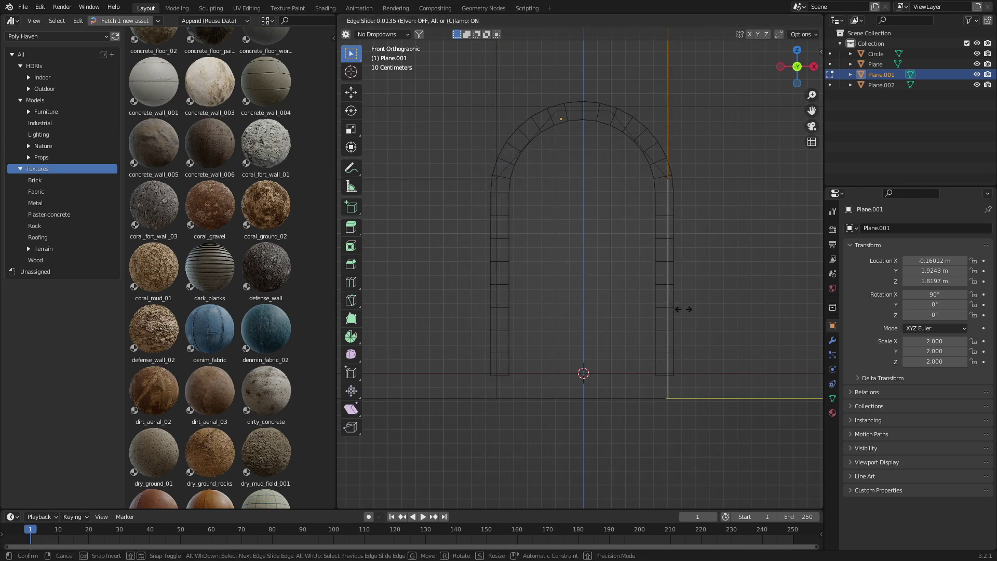
left_click(694, 311)
left_click(572, 248)
- Delete the centre, left and right door face strips to open the wall
left_click(575, 237)
left_click(541, 258, "shift")
left_click(631, 258, "shift")
key("x")
left_click(627, 263)
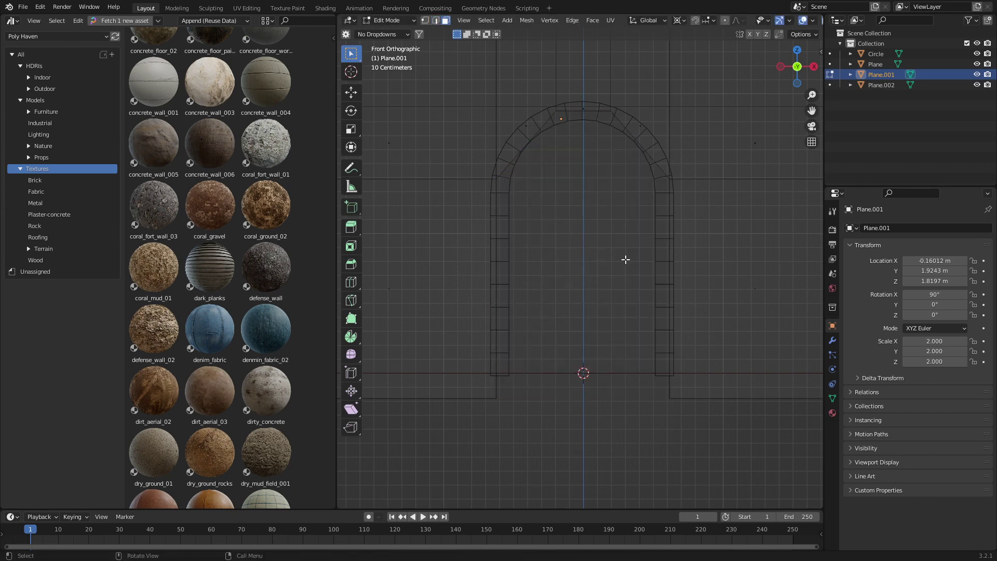
- In Solid shading, move the arch along Y into the wall's doorway
key("z")
left_click(673, 261)
middle_click_drag(673, 262, 579, 292)
key("Tab")
left_click(622, 285)
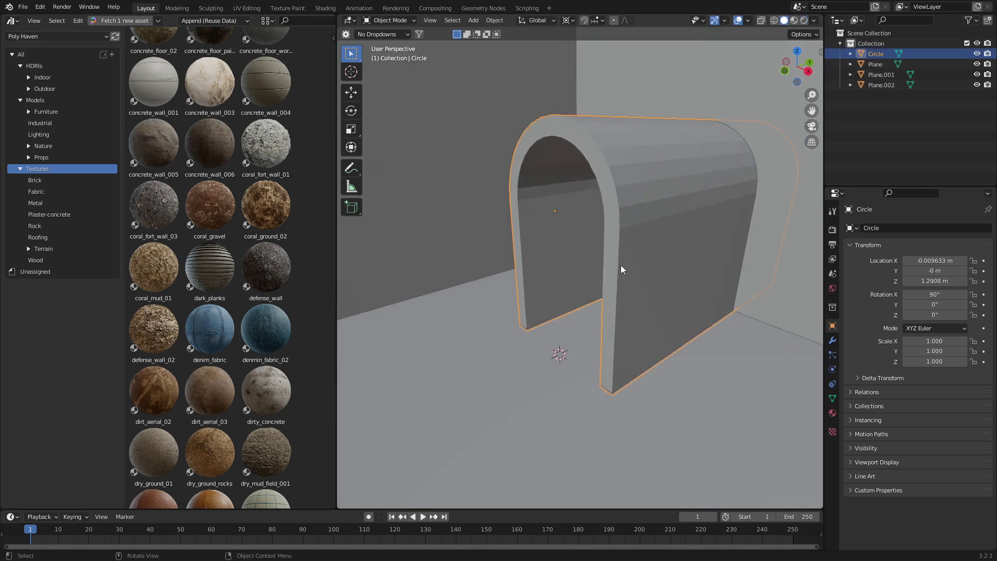
key("g")
key("y")
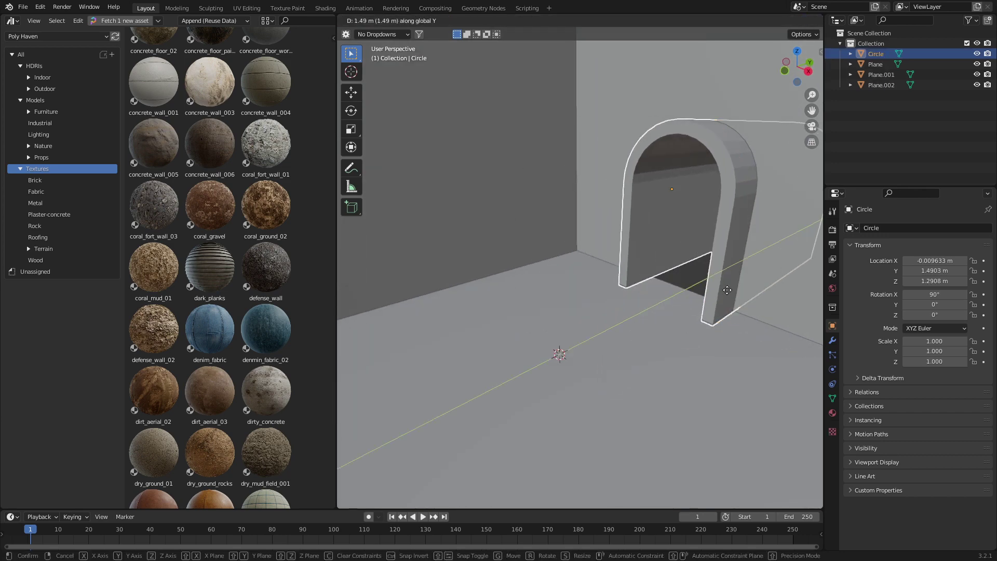
left_click(691, 320)
- Scale the floor plane's mesh along Y into a long strip through the doorway
left_click(652, 340)
key("Tab")
scroll(637, 361, "down", 5)
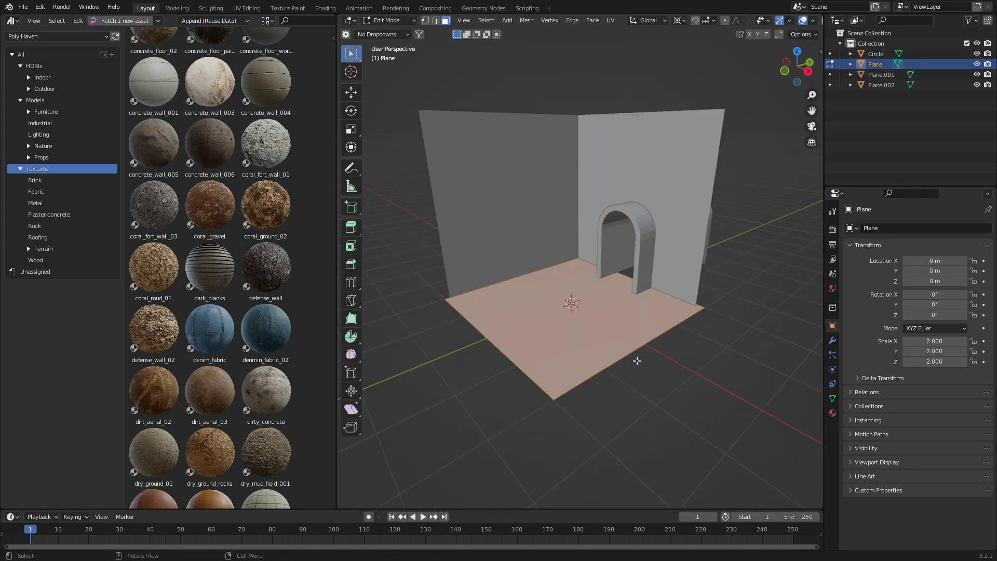
key("s")
key("y")
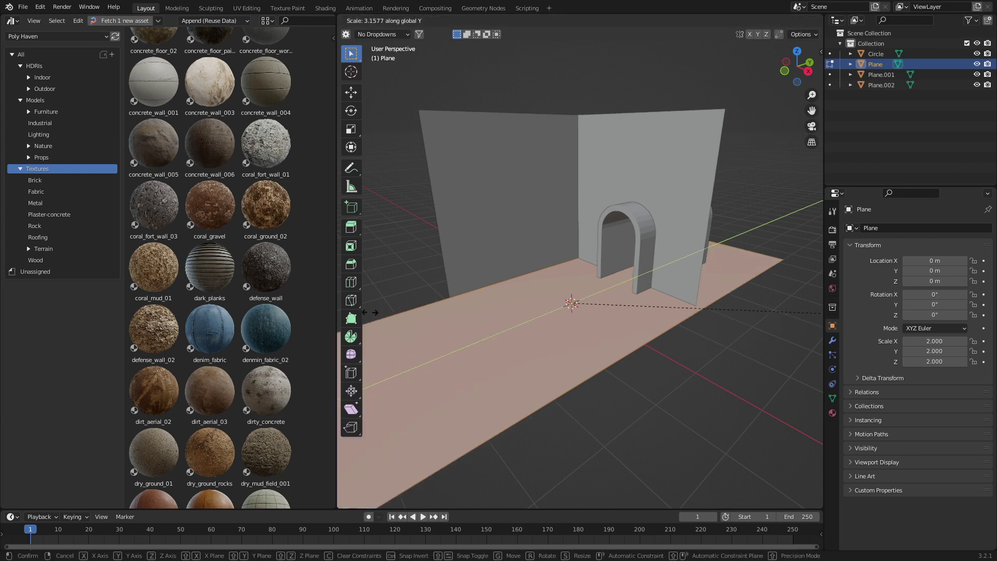
left_click(538, 315)
key("Tab")
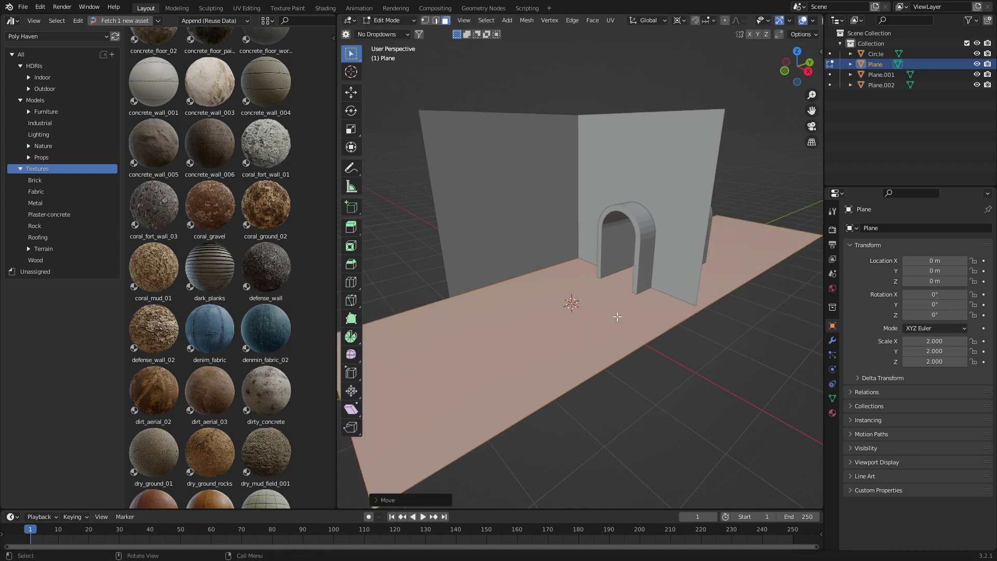
scroll(572, 332, "up", 4)
middle_click_drag(597, 331, 618, 382)
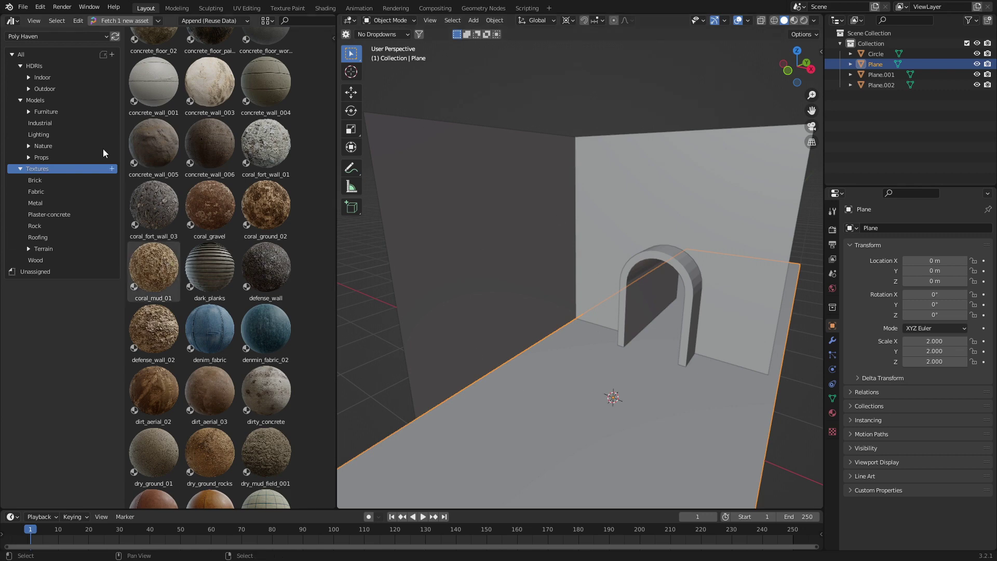
- Apply the Poly Haven cobblestone_05 material to the floor plane
left_click(62, 226)
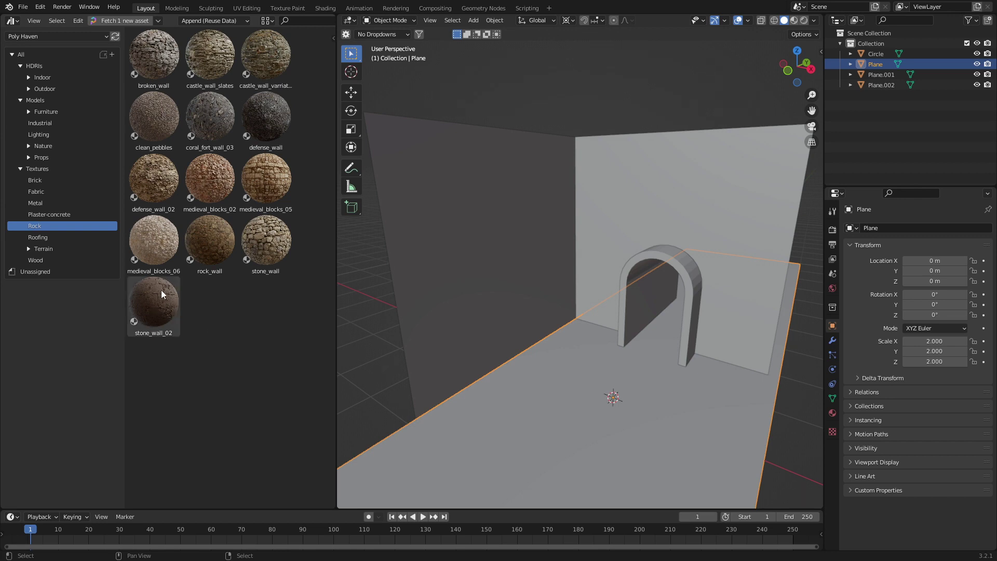
left_click(46, 180)
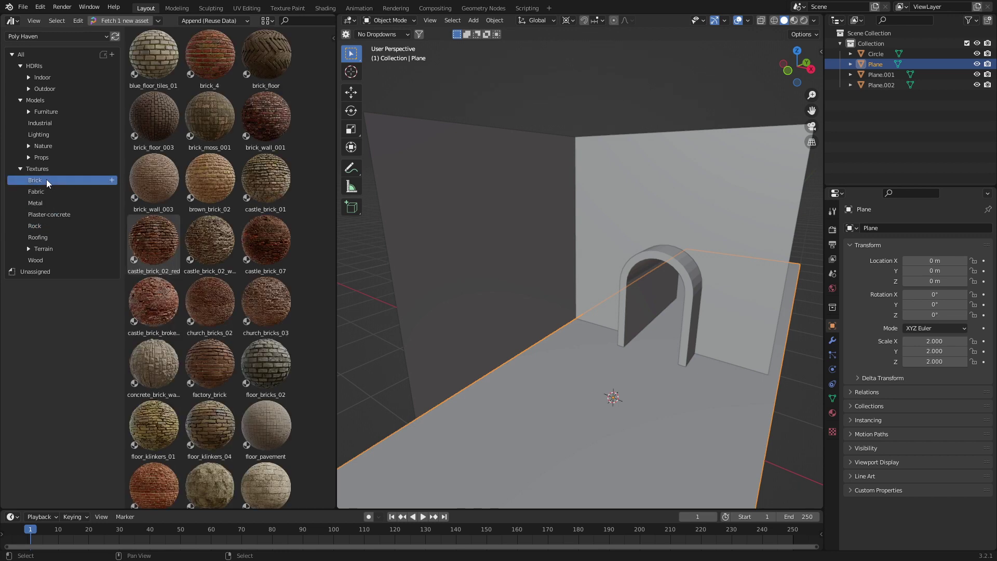
left_click(46, 168)
scroll(245, 219, "down", 5)
left_click_drag(264, 213, 613, 396)
- Set the render engine to Cycles on GPU Compute with 32 viewport and 128 render samples
left_click(833, 230)
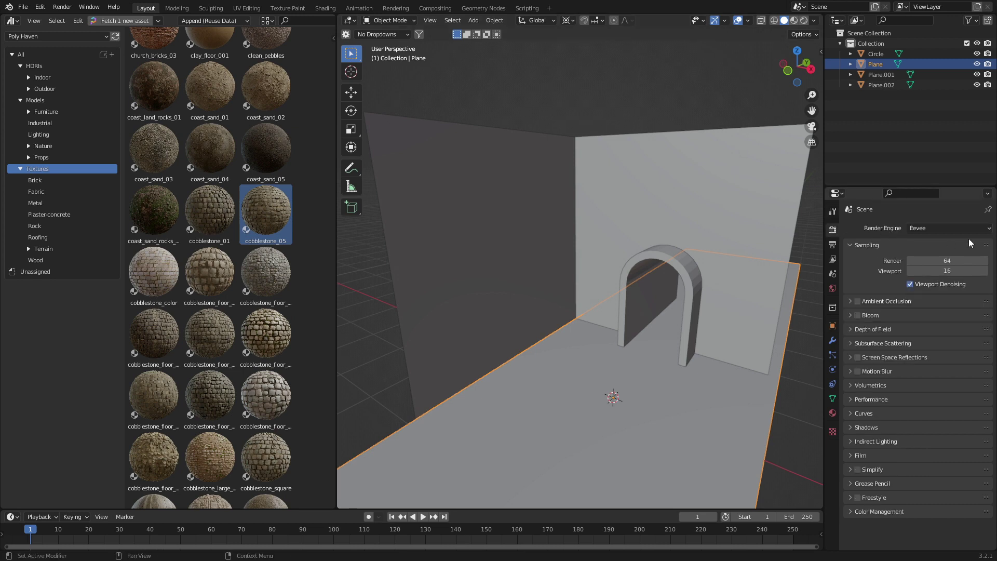
left_click(929, 228)
left_click(919, 267)
left_click(927, 254)
left_click(928, 277)
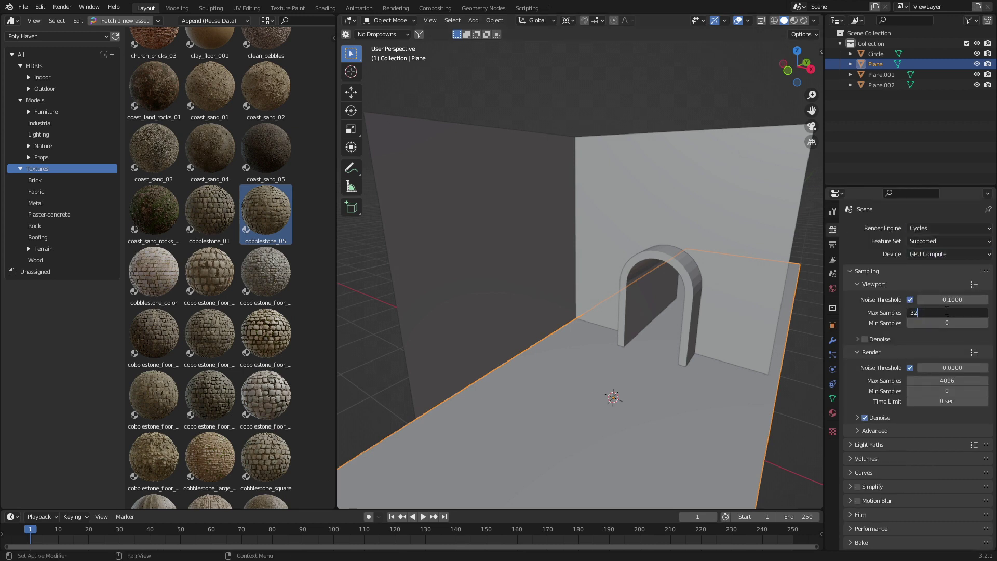
left_click(946, 311)
type("32")
key("Return")
left_click(939, 380)
type("128")
key("Return")
- Switch to rendered preview, apply the floor's transforms and fix its texture scale
left_click(803, 20)
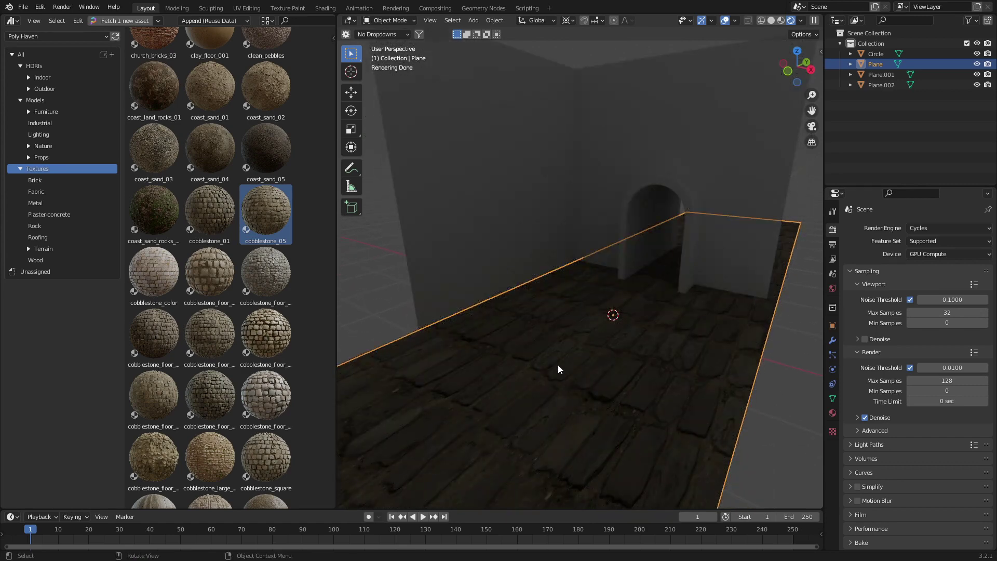
left_click(833, 413)
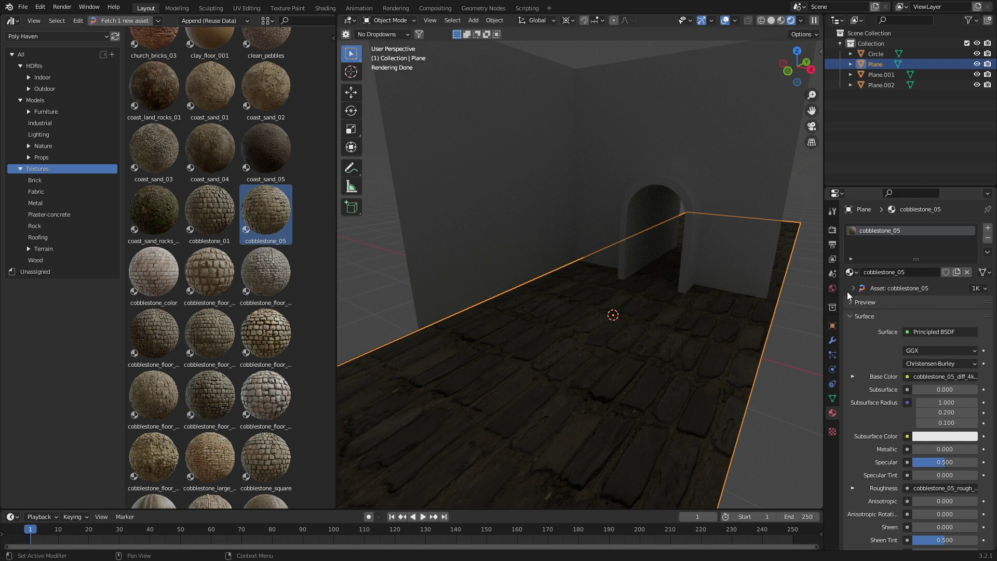
left_click(874, 289)
key("ctrl+a")
left_click(699, 335)
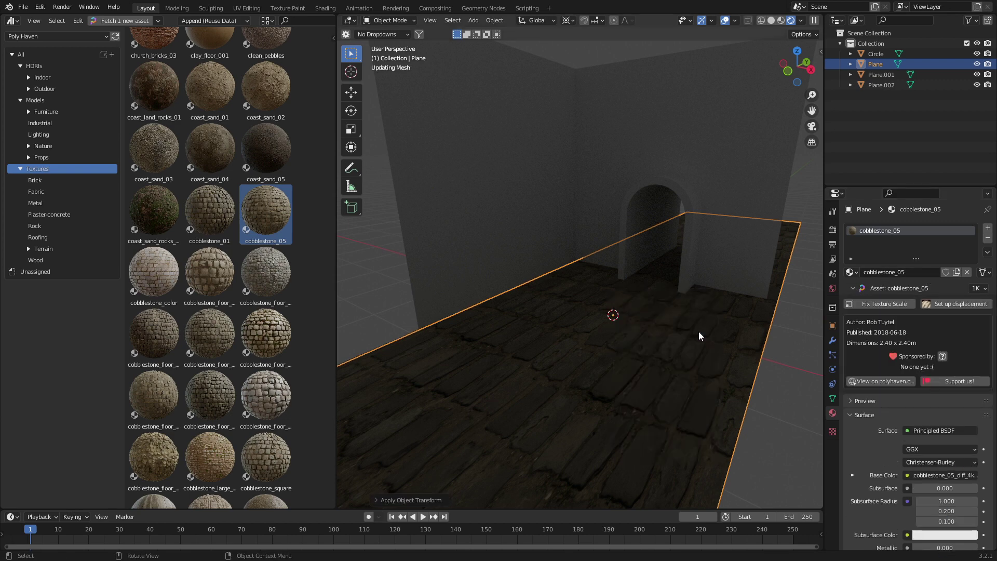
left_click(864, 307)
- Scale the floor along X to widen it
scroll(691, 360, "down", 4)
middle_click_drag(728, 337, 708, 373)
key("s")
key("x")
left_click(379, 431)
scroll(541, 329, "up", 5)
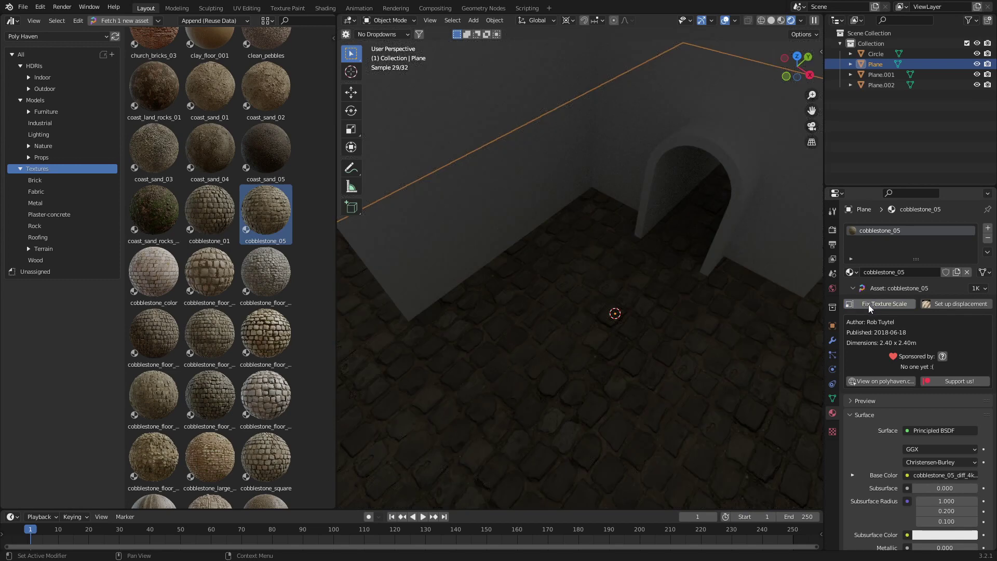
scroll(634, 357, "down", 2)
scroll(632, 353, "up", 1)
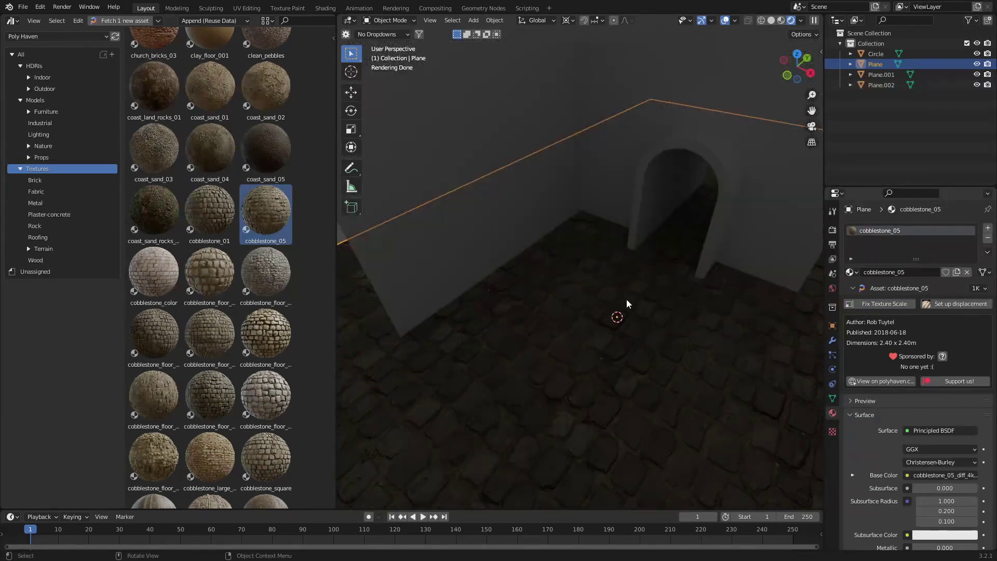
middle_click_drag(625, 299, 624, 294)
- Apply castle_brick_broken_06 to the left wall and the arch wall
left_click(503, 250)
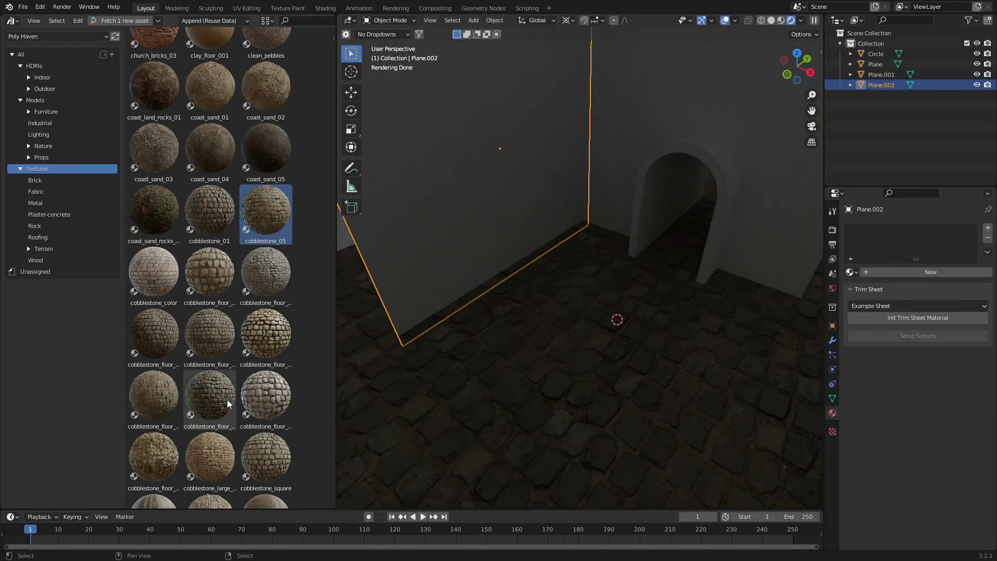
scroll(238, 359, "down", 15)
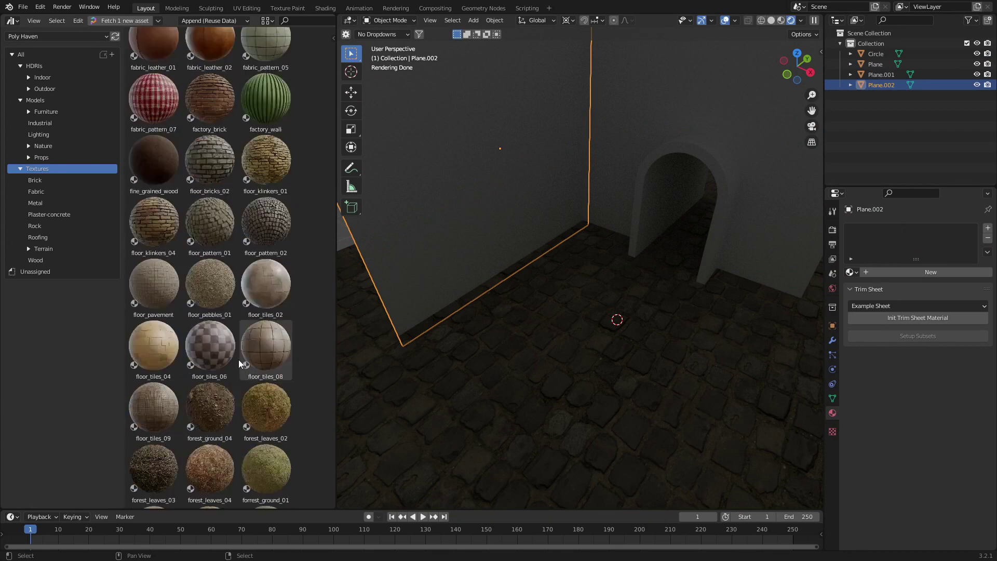
scroll(237, 360, "down", 15)
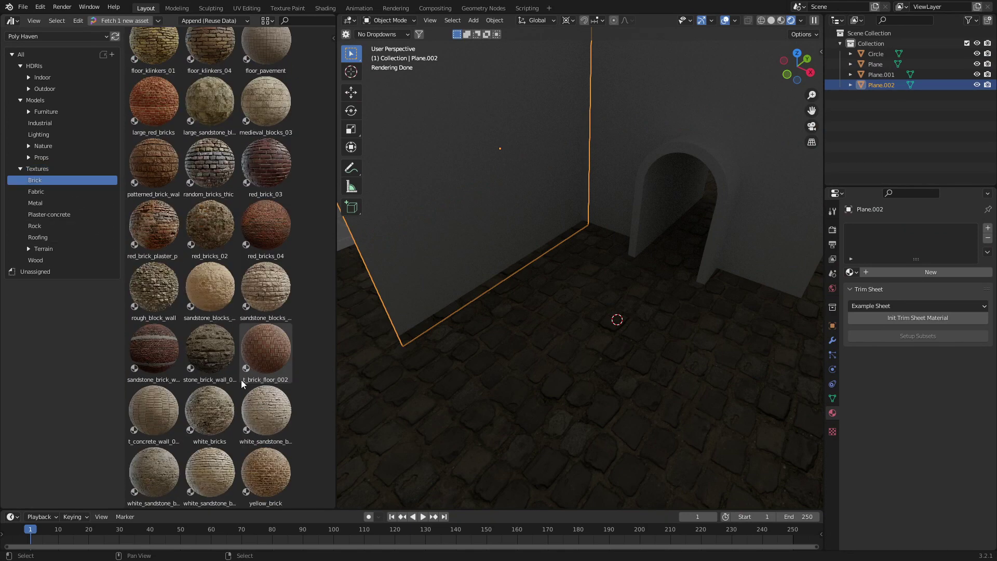
scroll(242, 383, "up", 5)
scroll(241, 383, "up", 1)
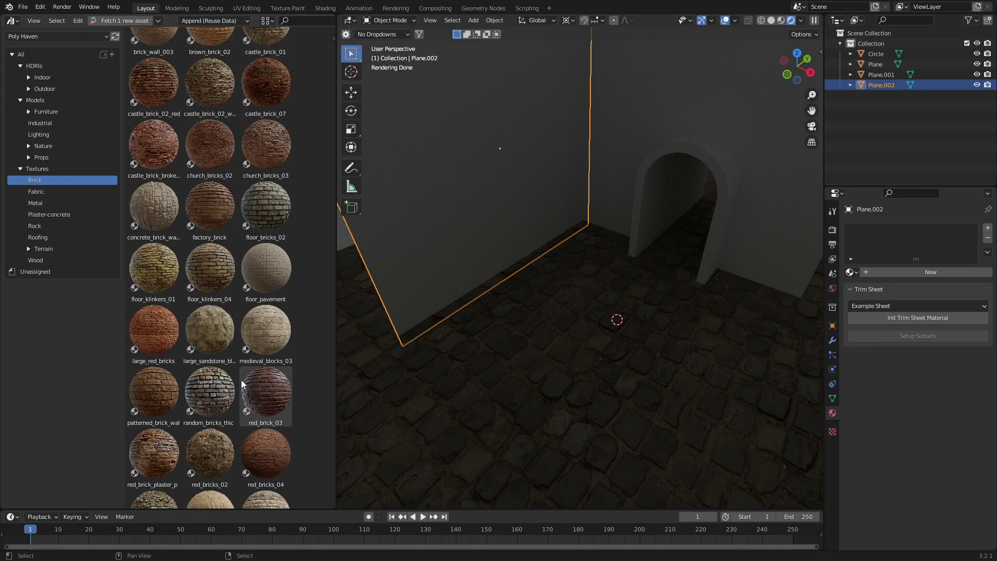
left_click_drag(158, 146, 472, 151)
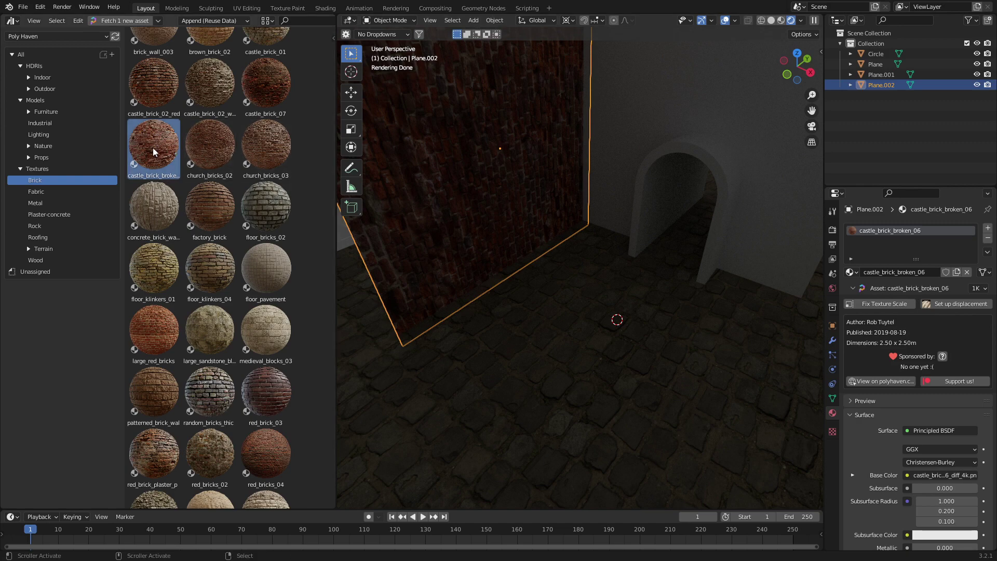
left_click_drag(151, 149, 593, 182)
middle_click_drag(576, 175, 519, 183)
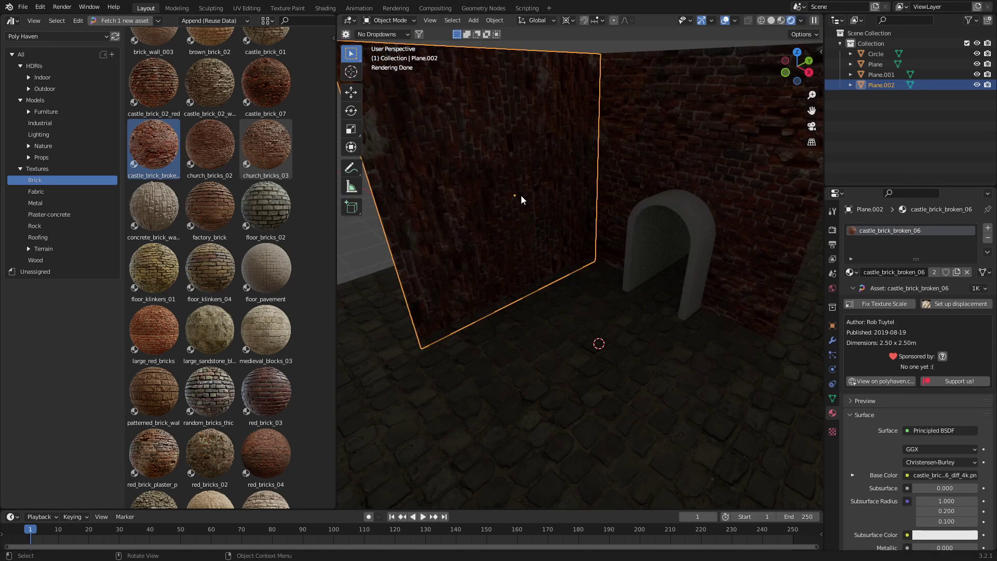
- Rotate the wall 90° on X and fit the brick texture to real-world scale
type("rx90")
key("Return")
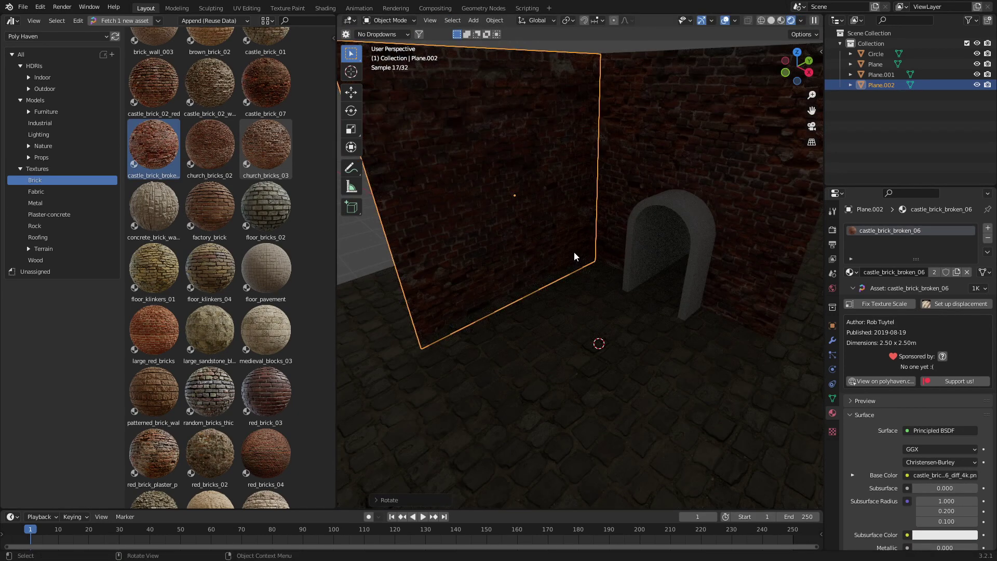
scroll(574, 252, "up", 3)
middle_click_drag(574, 252, 595, 246)
left_click(877, 305)
middle_click_drag(634, 136, 621, 199)
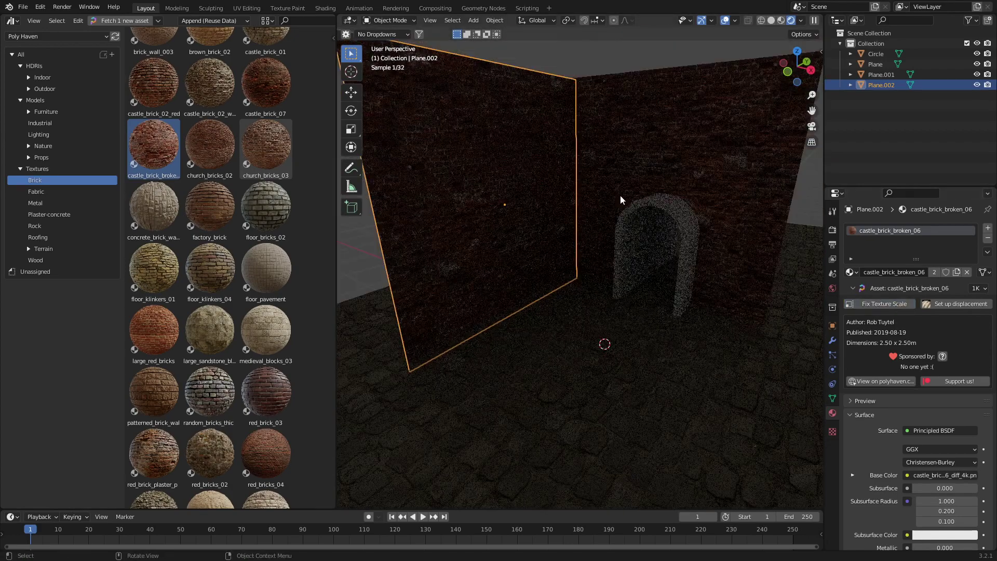
- Set up displacement for the brick material and confirm the warning
left_click(950, 306)
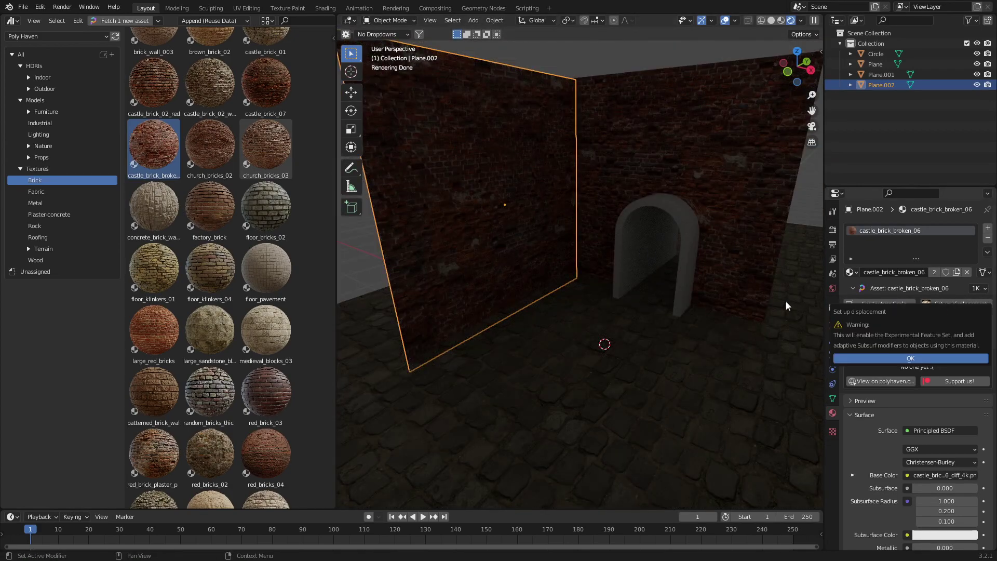
left_click(898, 358)
scroll(559, 294, "up", 5)
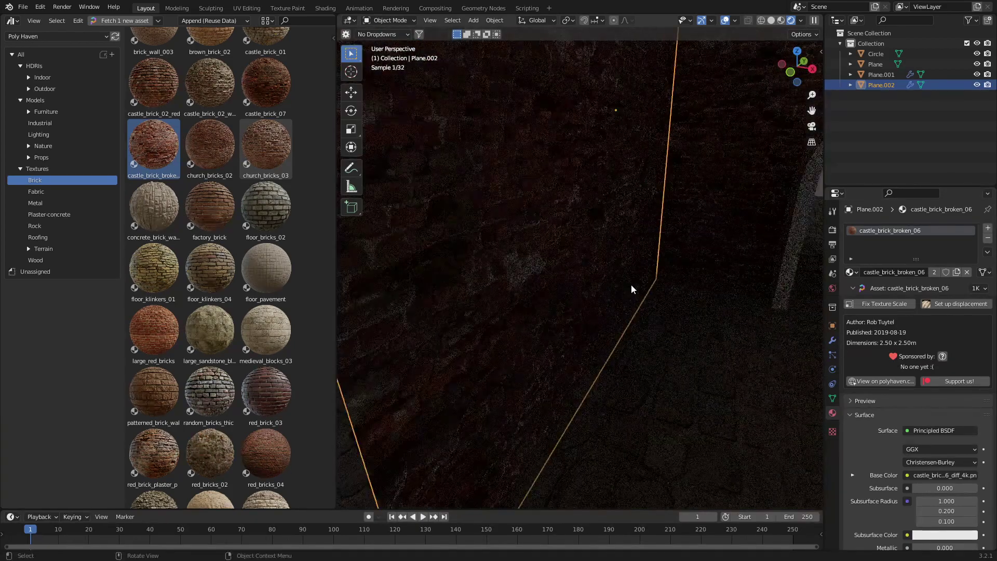
middle_click_drag(631, 283, 598, 265)
scroll(672, 272, "down", 3)
left_click(756, 251)
middle_click_drag(613, 260, 649, 250)
scroll(650, 255, "up", 3)
- From front view, apply the Poly Haven brick_4 material to the archway
key("KP_1")
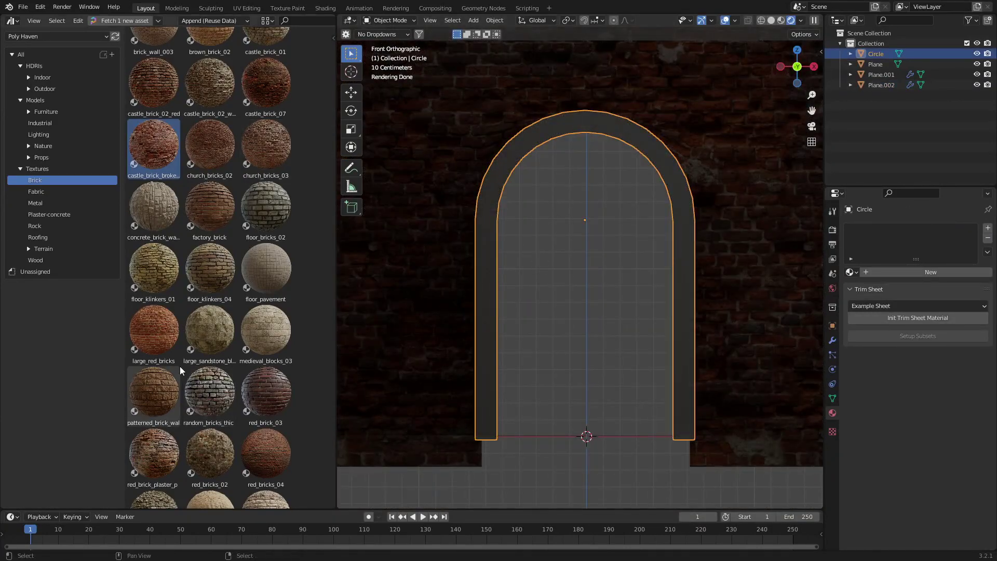
scroll(180, 365, "down", 3)
scroll(156, 416, "down", 3)
scroll(262, 416, "up", 3)
scroll(158, 230, "up", 5)
left_click_drag(209, 57, 423, 242)
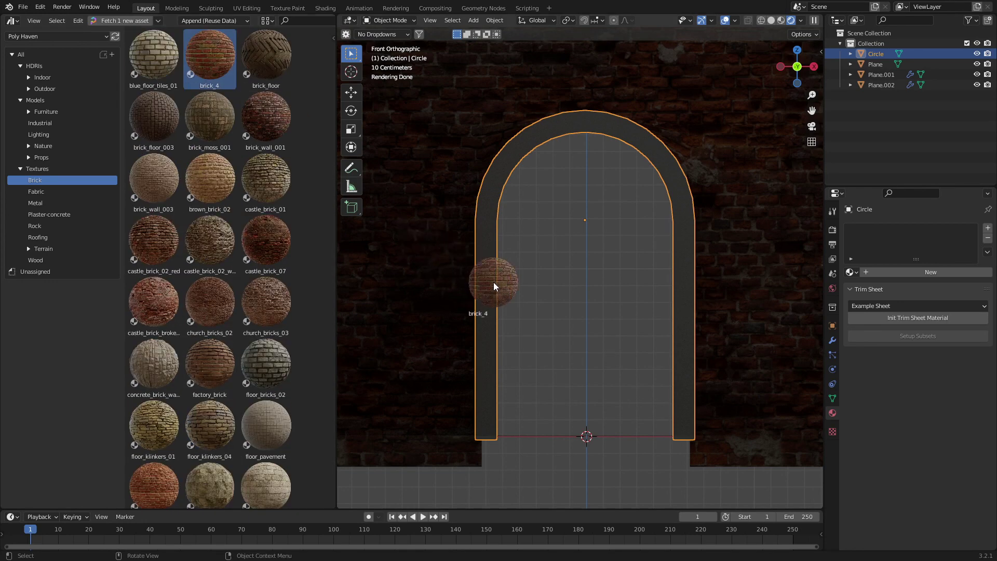
left_click_drag(493, 282, 487, 283)
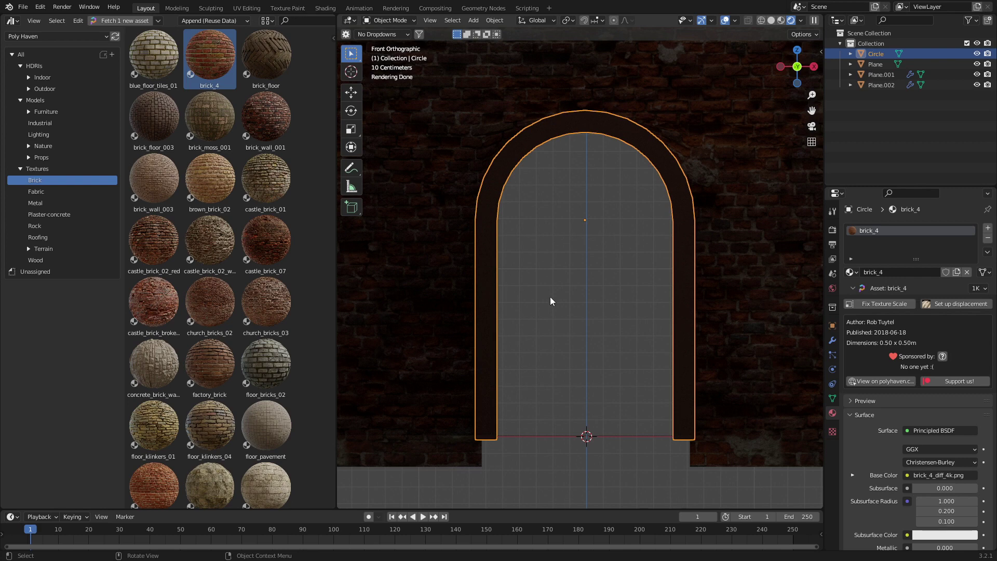
- In the UV Editing workspace, select the arch's face loop and unwrap it
left_click(245, 9)
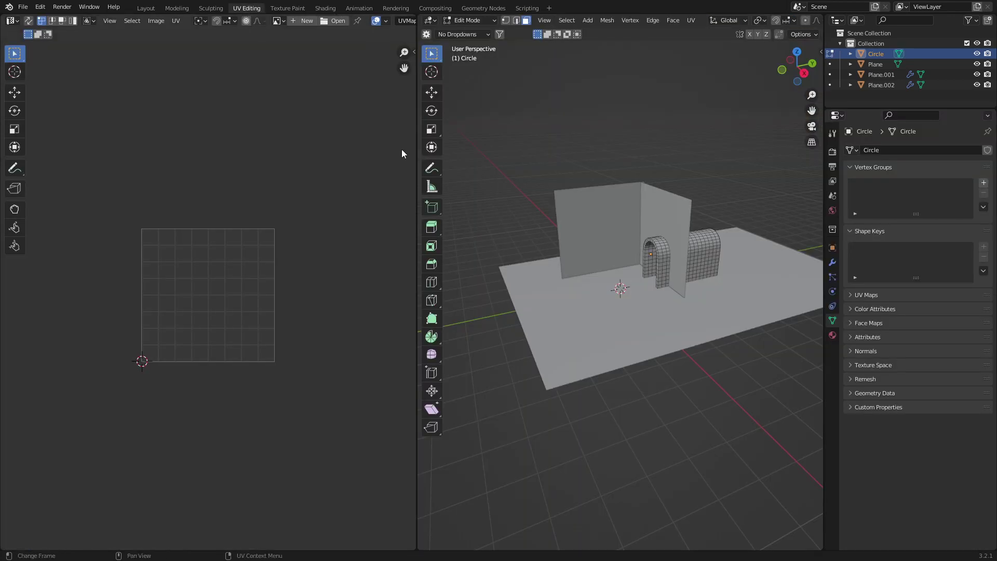
middle_click_drag(514, 227, 584, 249)
key("KP_1")
middle_click_drag(525, 195, 578, 254, "shift")
left_click(565, 229, "alt")
middle_click_drag(540, 169, 606, 303, "shift")
scroll(606, 303, "down", 2)
scroll(605, 303, "down", 2)
scroll(325, 316, "down", 7)
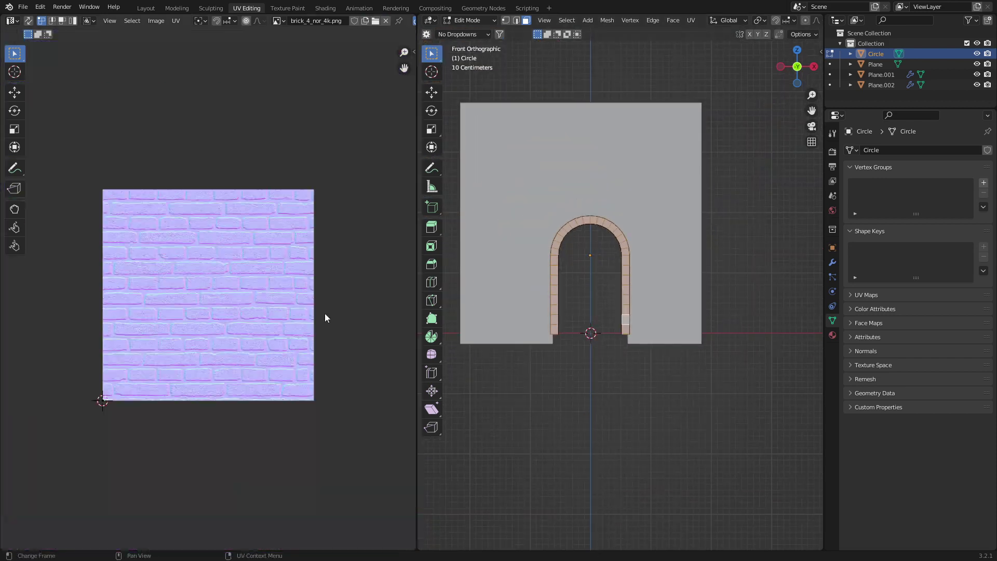
scroll(325, 317, "up", 2)
key("u")
left_click(628, 309)
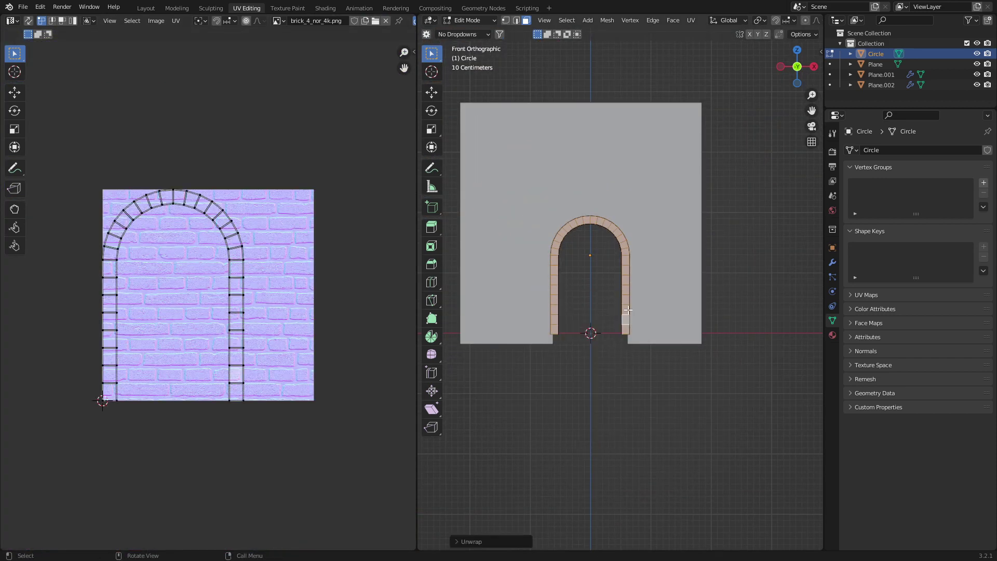
- Straighten the arch UVs with Follow Active Quads and preview materials in the viewport
key("3")
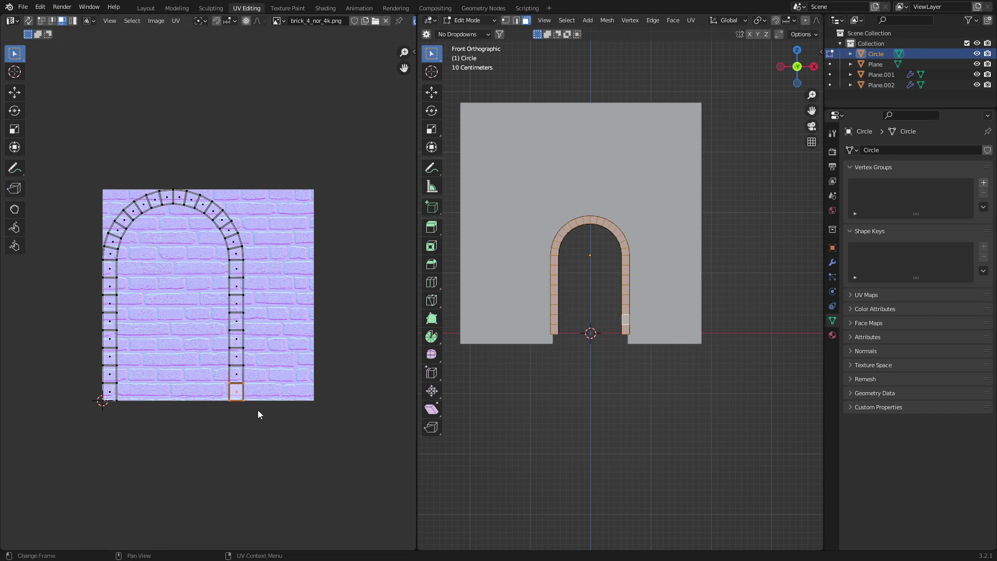
right_click(244, 396)
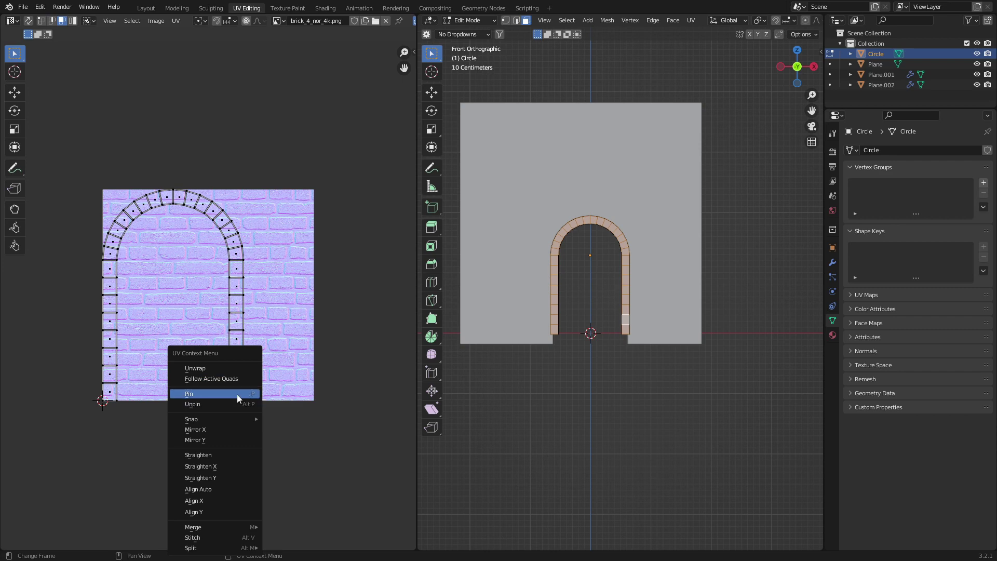
left_click(224, 378)
scroll(790, 21, "down", 5)
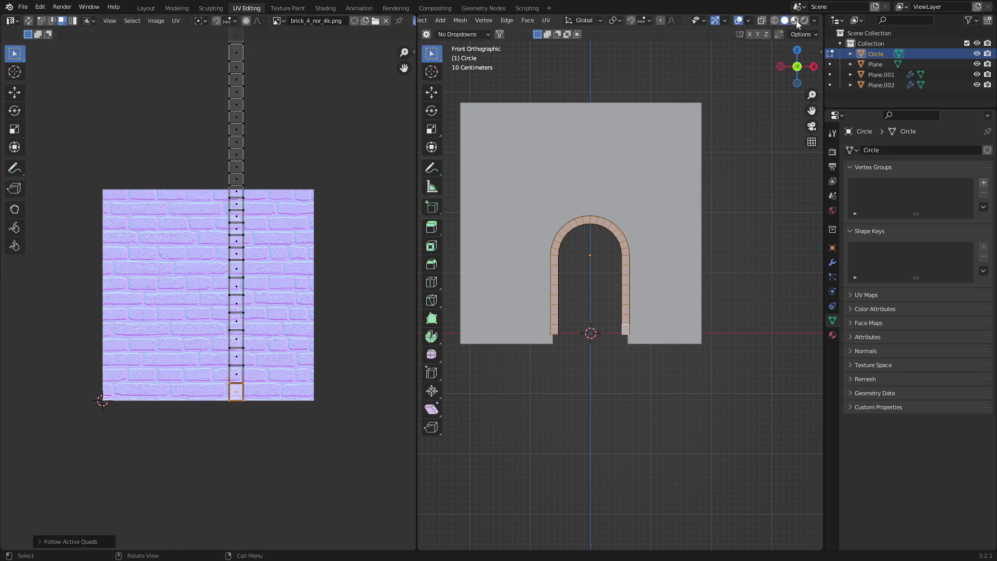
left_click(794, 21)
scroll(587, 335, "up", 5)
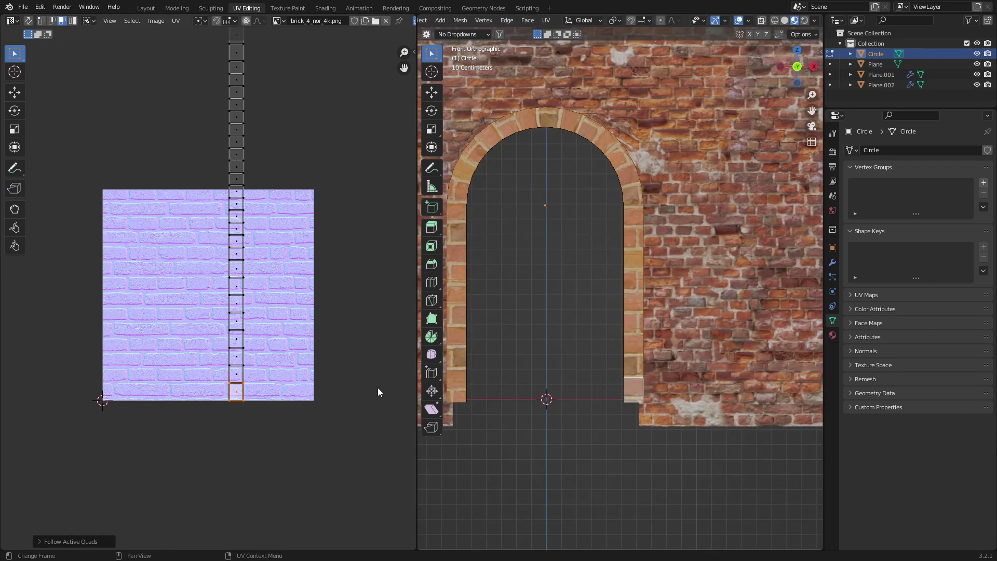
- Scale up all the arch strip's UVs and start moving them
key("a")
key("s")
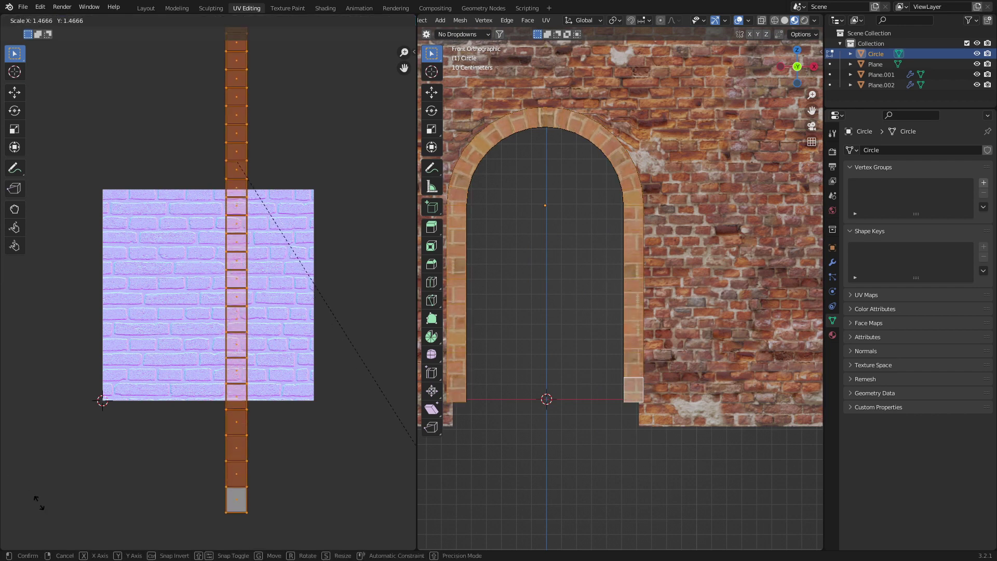
left_click(77, 526)
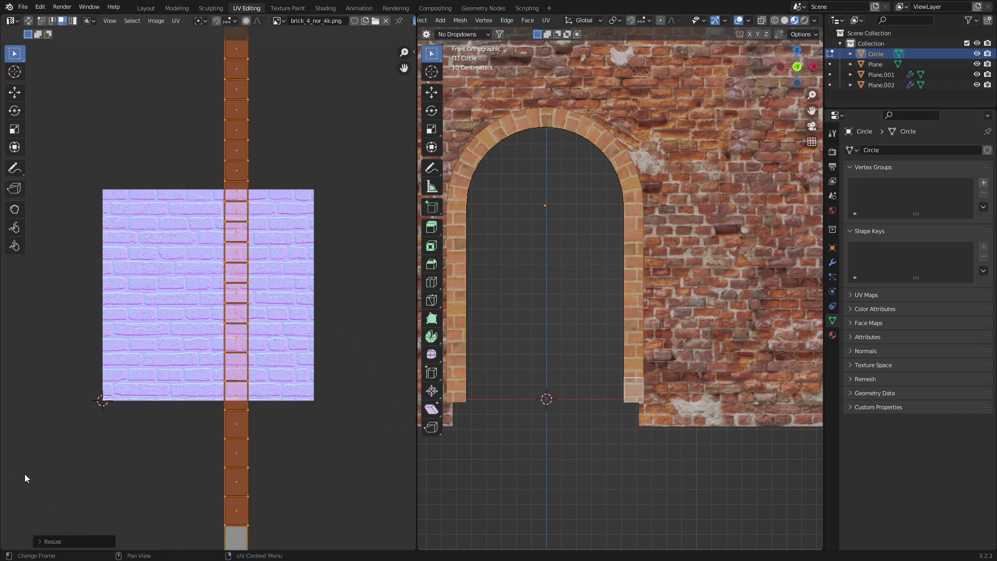
key("g")
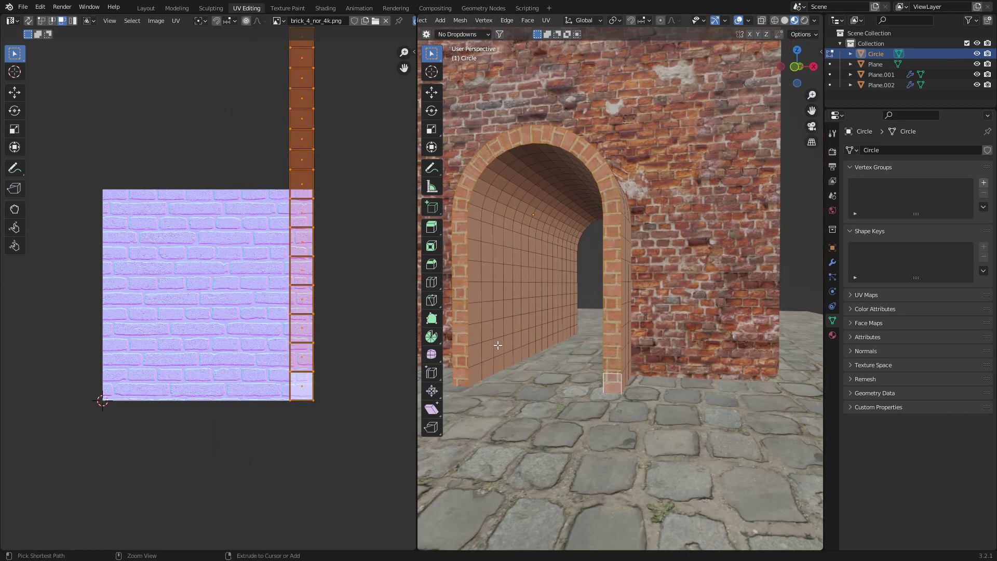
- Unwrap the tunnel wall faces and straighten their UVs with Follow Active Quads
left_click(497, 345, "ctrl")
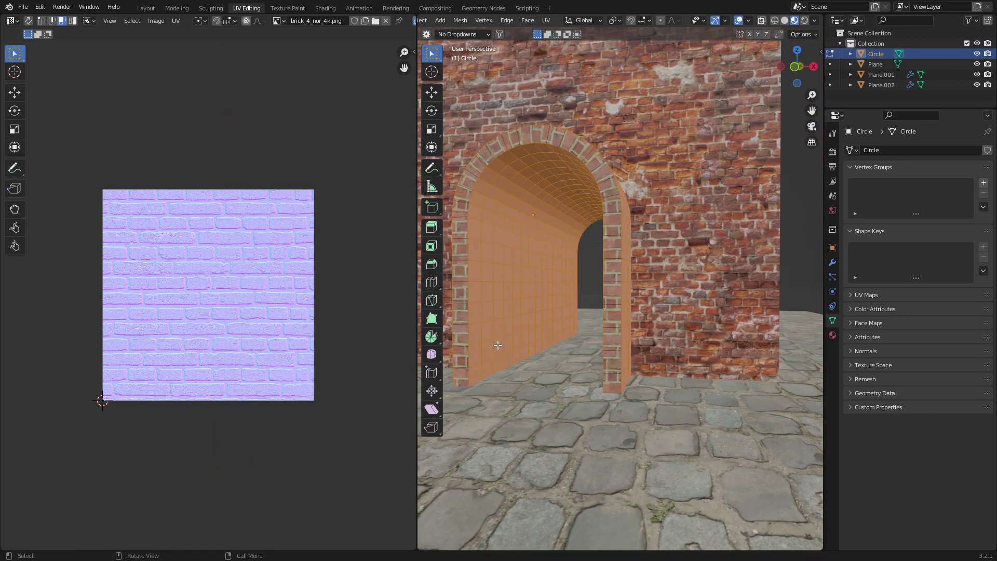
key("u")
left_click(498, 345)
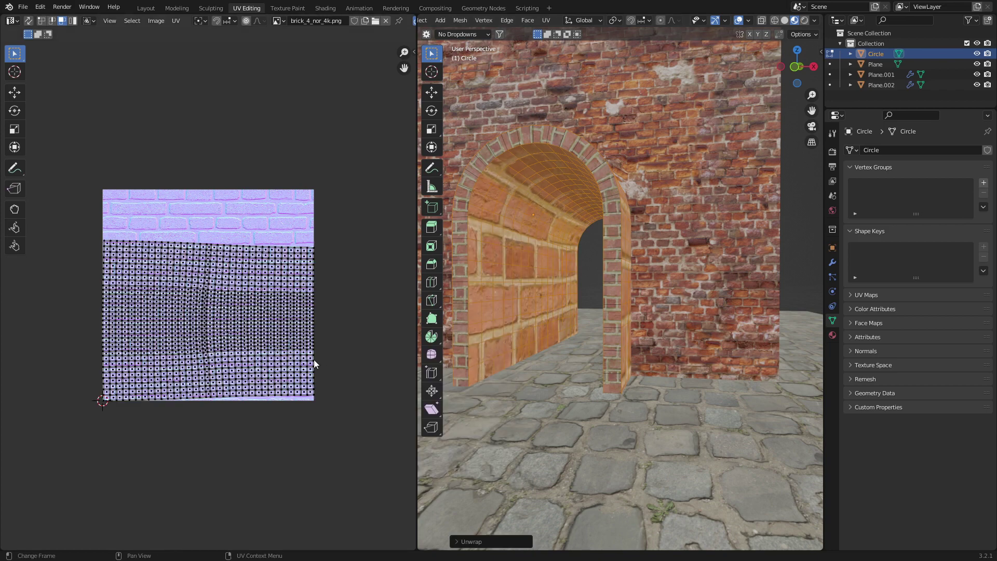
scroll(314, 364, "up", 2)
middle_click_drag(371, 451, 349, 423)
right_click(349, 422)
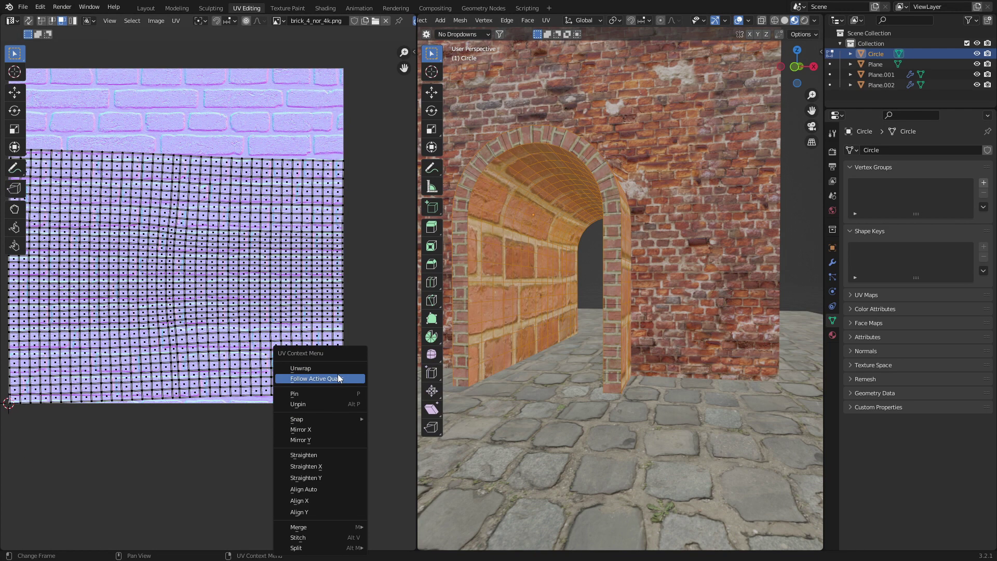
left_click(317, 379)
- Select the whole tunnel UV island and scale it up so the bricks shrink
scroll(360, 418, "up", 2)
scroll(360, 418, "down", 1)
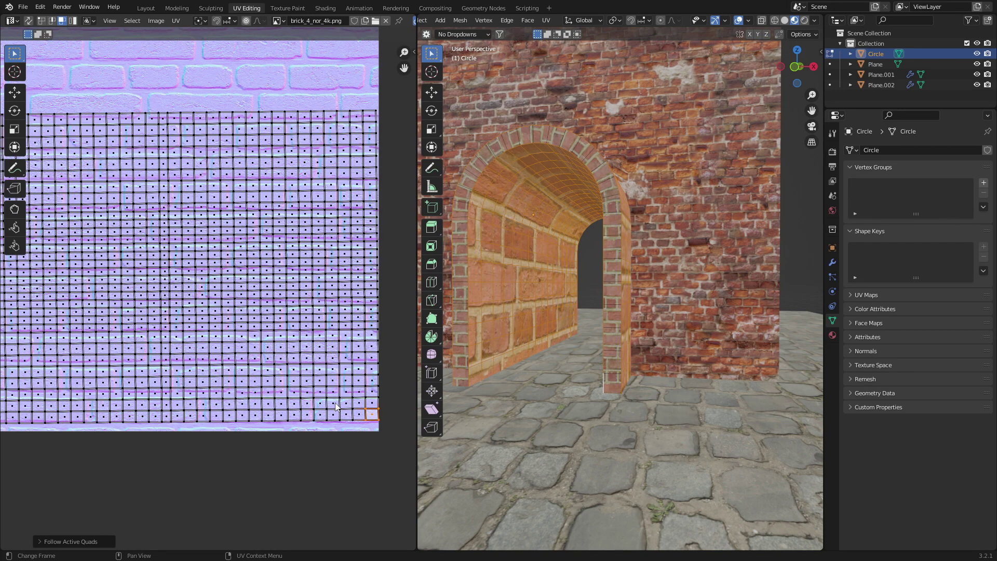
scroll(313, 427, "down", 1)
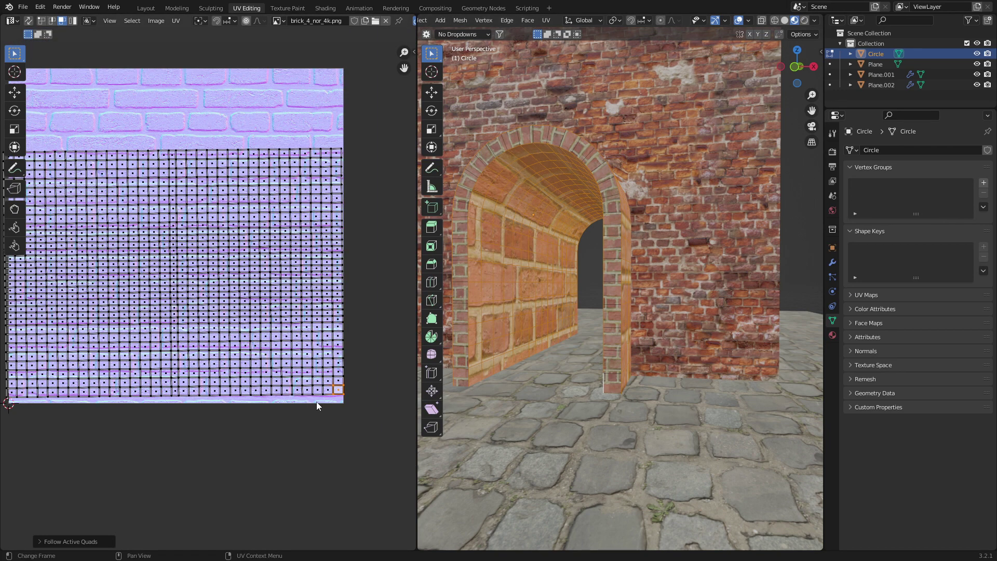
scroll(319, 406, "up", 3)
middle_click_drag(335, 416, 282, 384, "shift")
key("a")
scroll(376, 413, "down", 5)
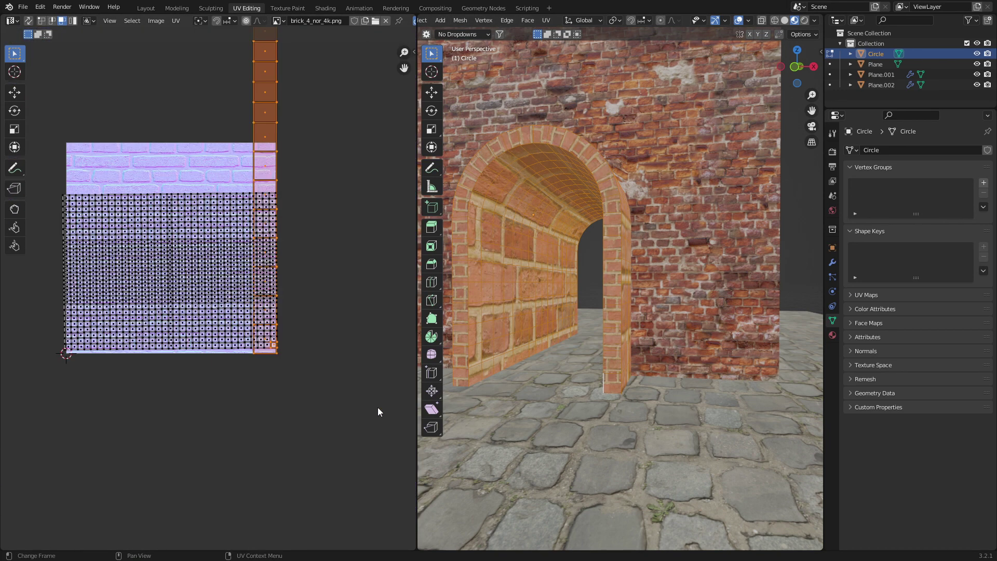
left_click(195, 324)
key("l")
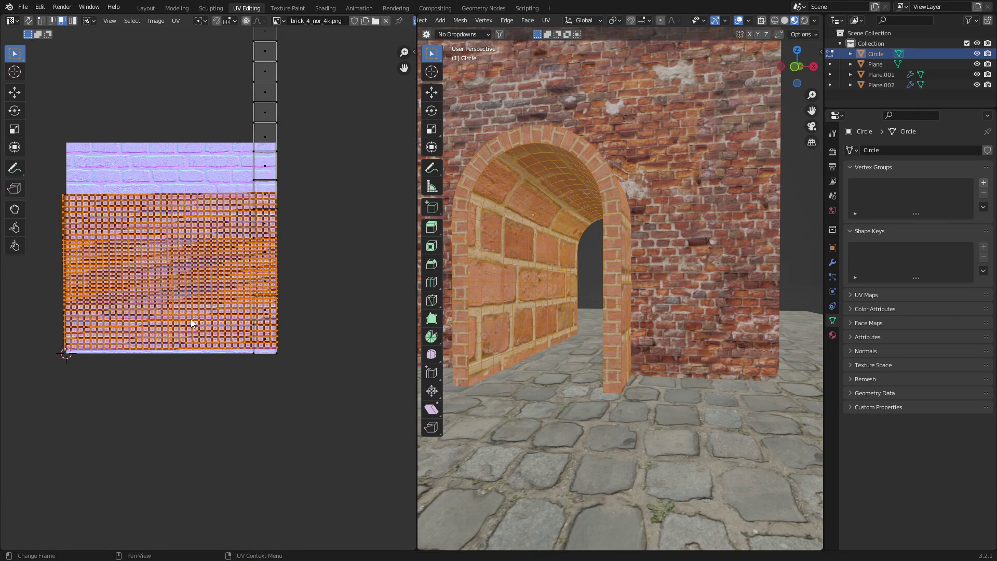
key("s")
left_click(32, 380)
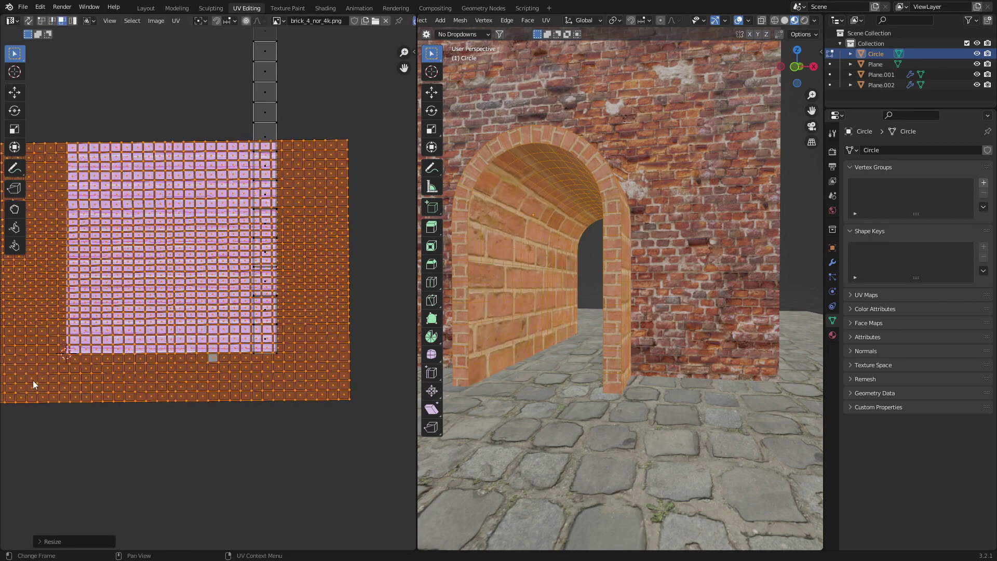
scroll(212, 400, "down", 2)
scroll(241, 404, "down", 3)
- Enlarge the tunnel island further, reposition it beside the arch strip, and exit Edit Mode
key("g")
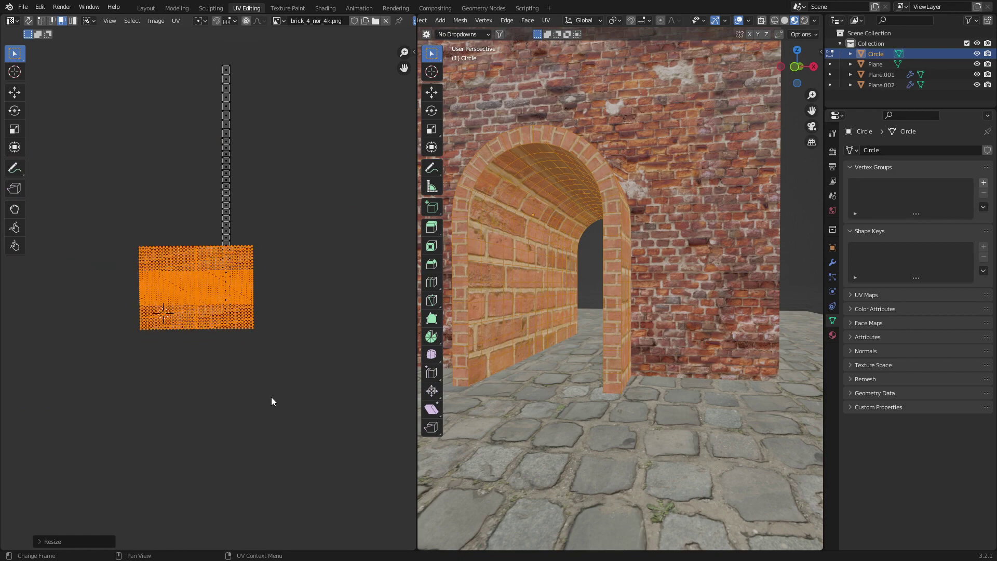
left_click(238, 369)
key("s")
left_click(151, 446)
key("g")
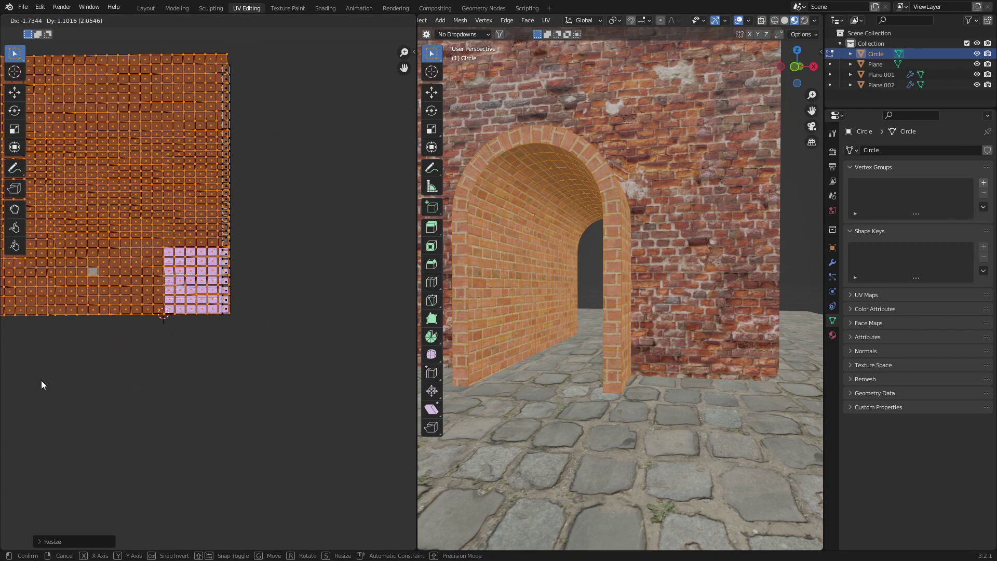
left_click(40, 382)
scroll(205, 372, "up", 4)
scroll(338, 385, "down", 4)
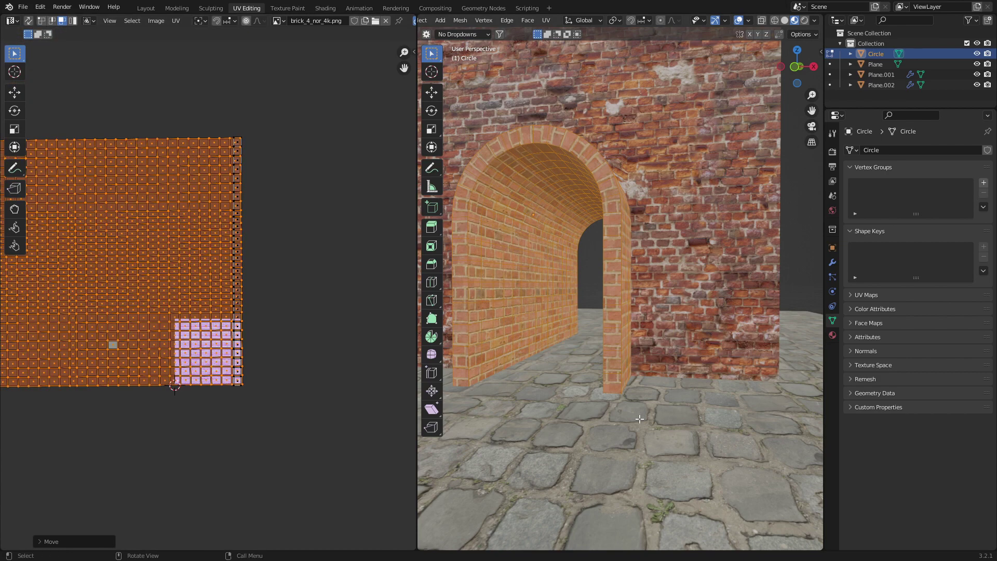
middle_click_drag(639, 418, 606, 393)
key("Tab")
- Move the arch along Y to set it deeper into the wall
key("g")
key("y")
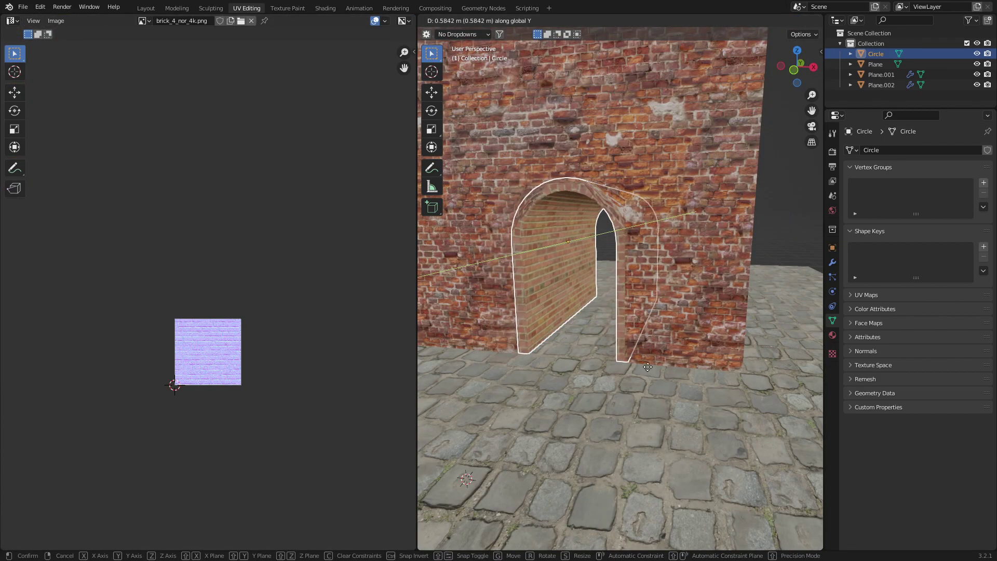
left_click(561, 481)
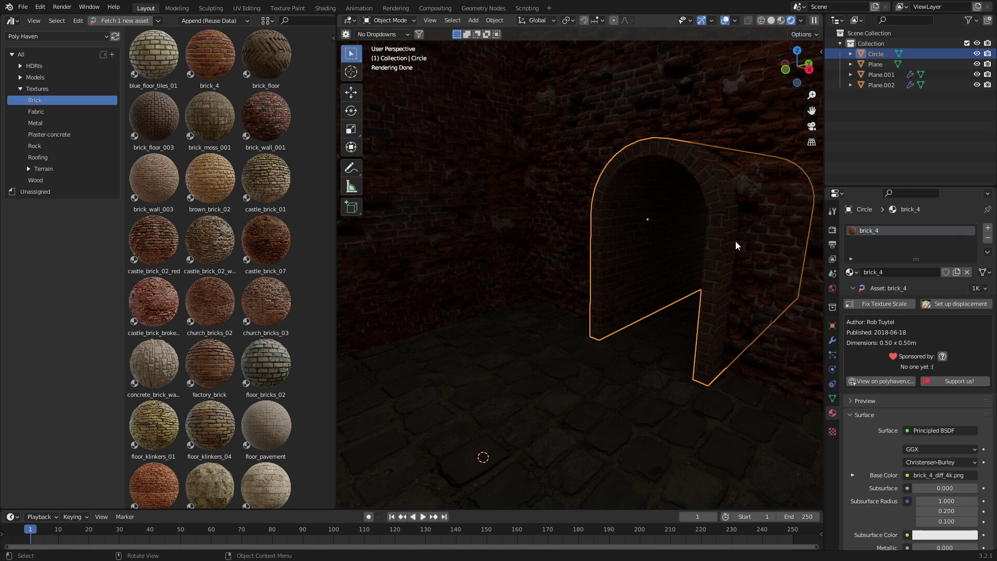
- In front wireframe view, circle-select the front faces up the left pillar
left_click(245, 8)
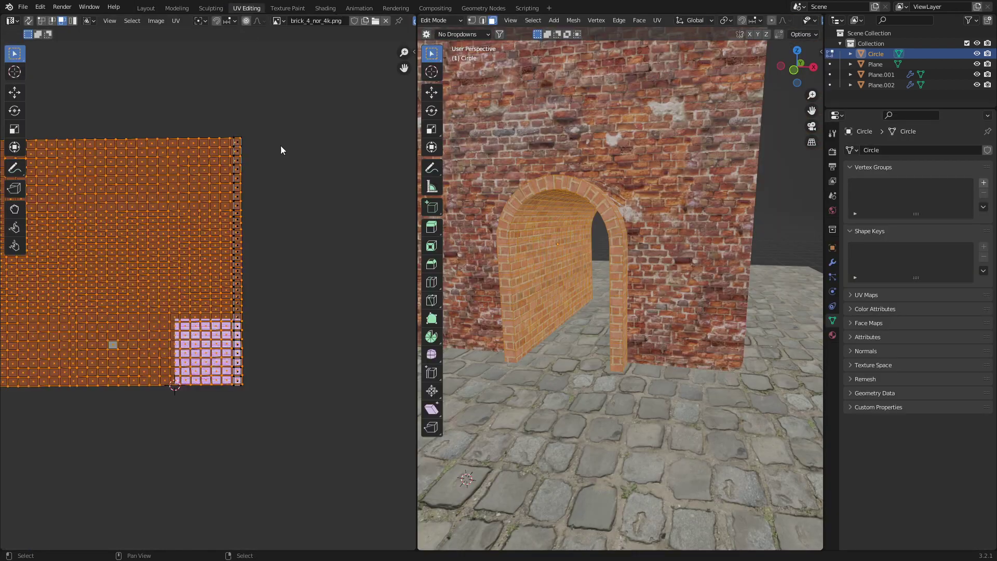
middle_click_drag(648, 318, 621, 298)
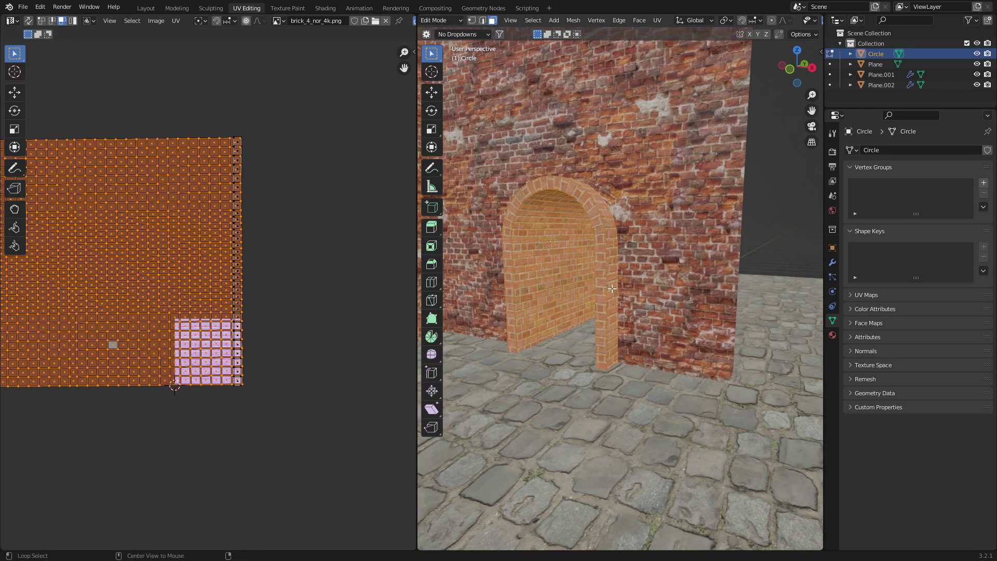
left_click(613, 288)
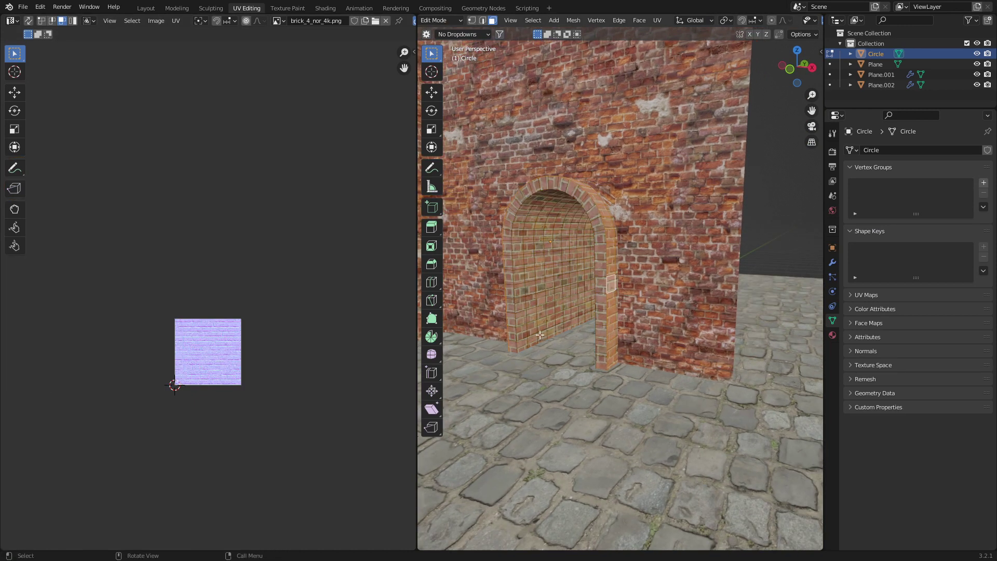
key("KP_1")
key("shift+z")
key("c")
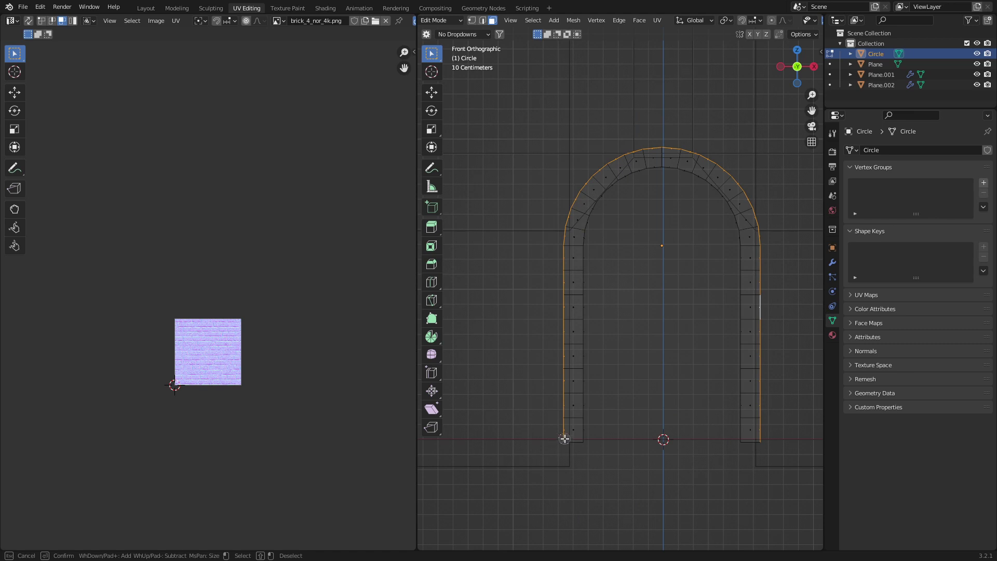
left_click_drag(559, 340, 561, 258)
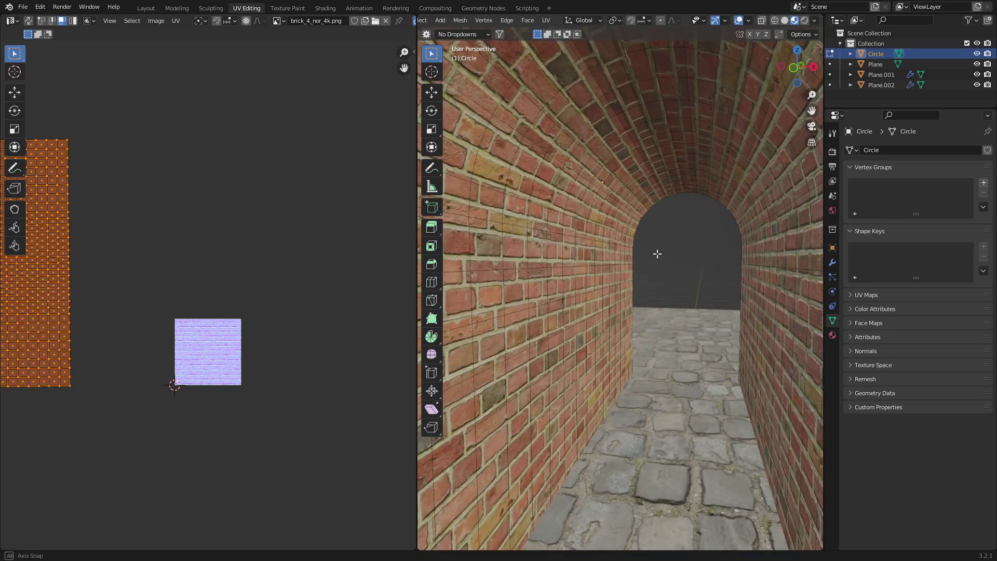
- Shift the left pillar's UVs vertically to align its bricks, then return to Layout
middle_click_drag(656, 251, 598, 273)
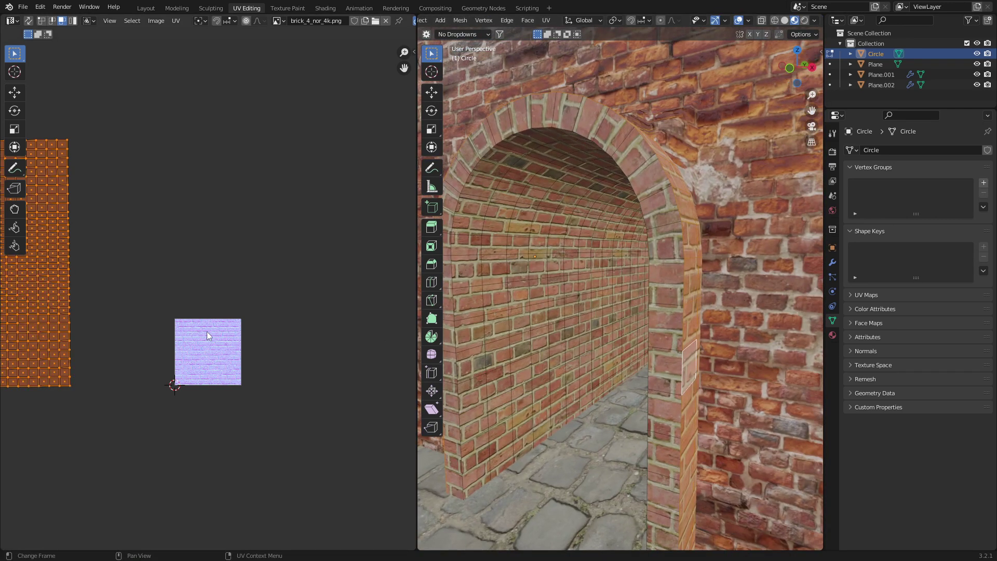
key("g")
key("y")
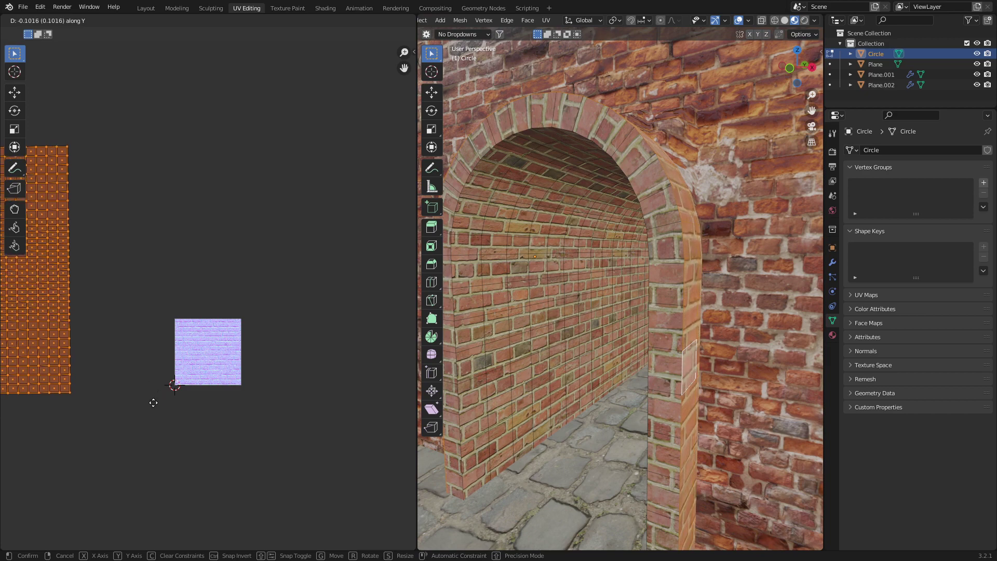
left_click(153, 403)
scroll(519, 337, "down", 4)
mouse_move(519, 338)
middle_mouse_down()
mouse_move(649, 327)
mouse_move(502, 331)
middle_mouse_up()
scroll(502, 330, "down", 5)
left_click(151, 9)
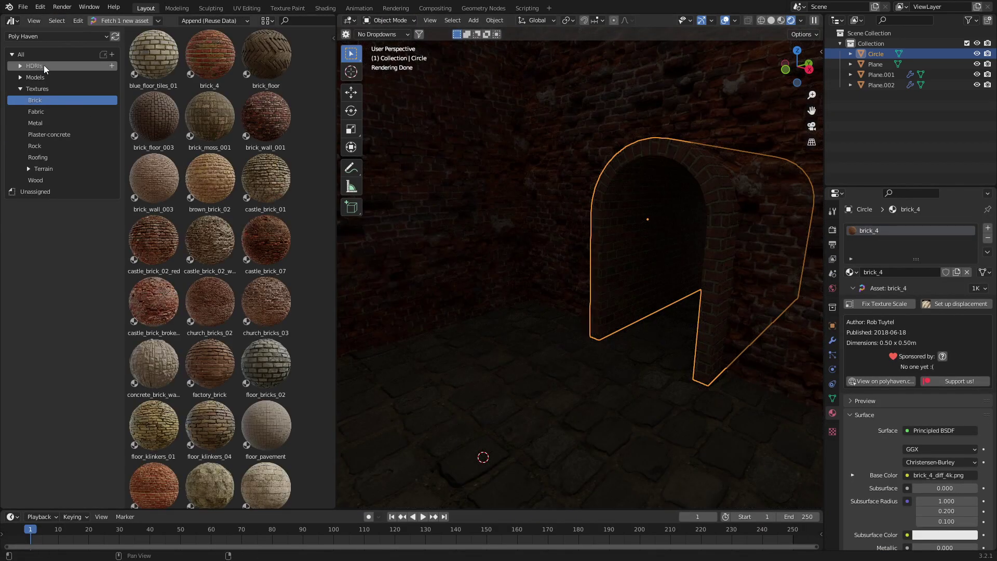
- Light the scene with the kiara_8_sunset HDRI from Outdoor > Sky > Sunrise-sunset
left_click(20, 66)
left_click(29, 89)
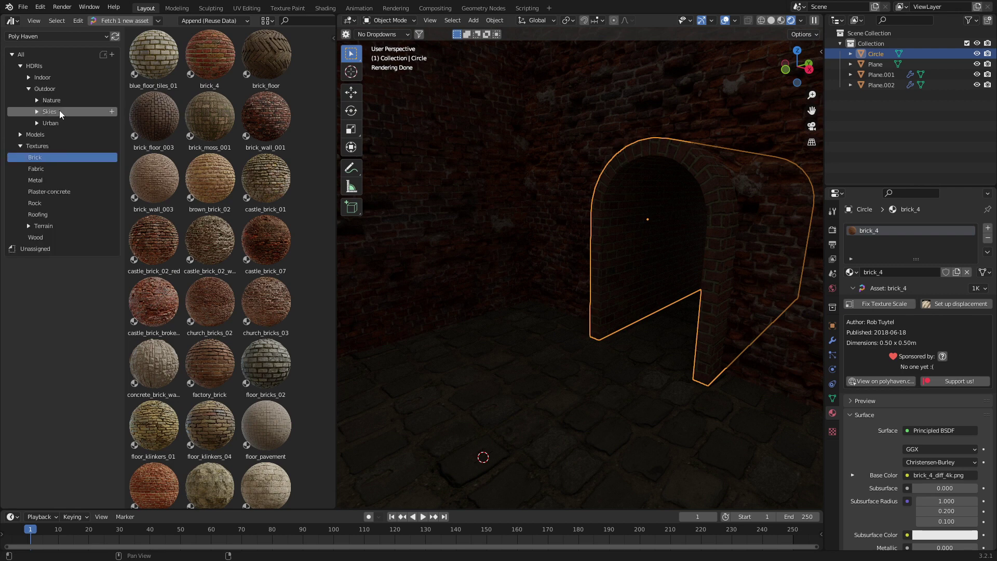
left_click(53, 90)
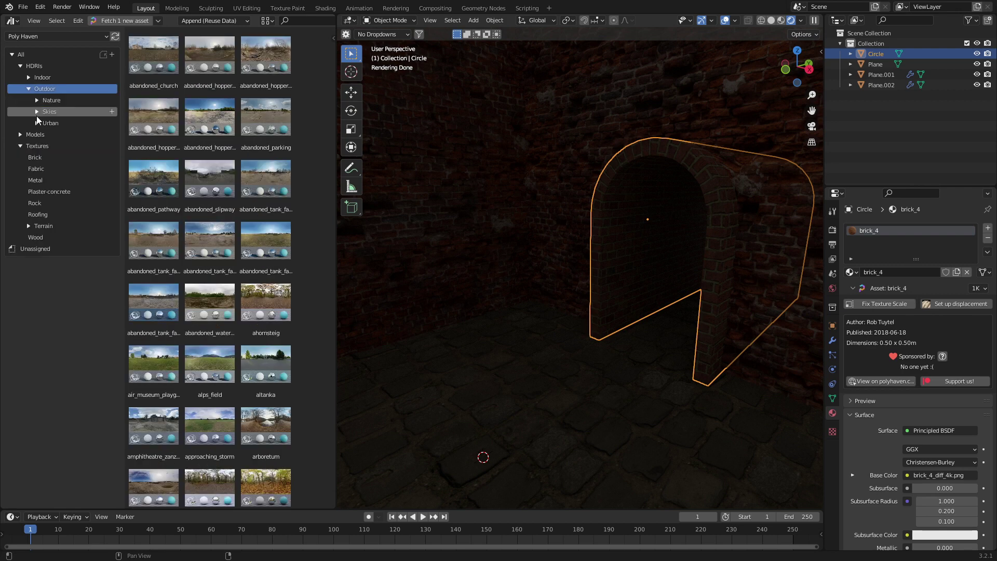
left_click(37, 113)
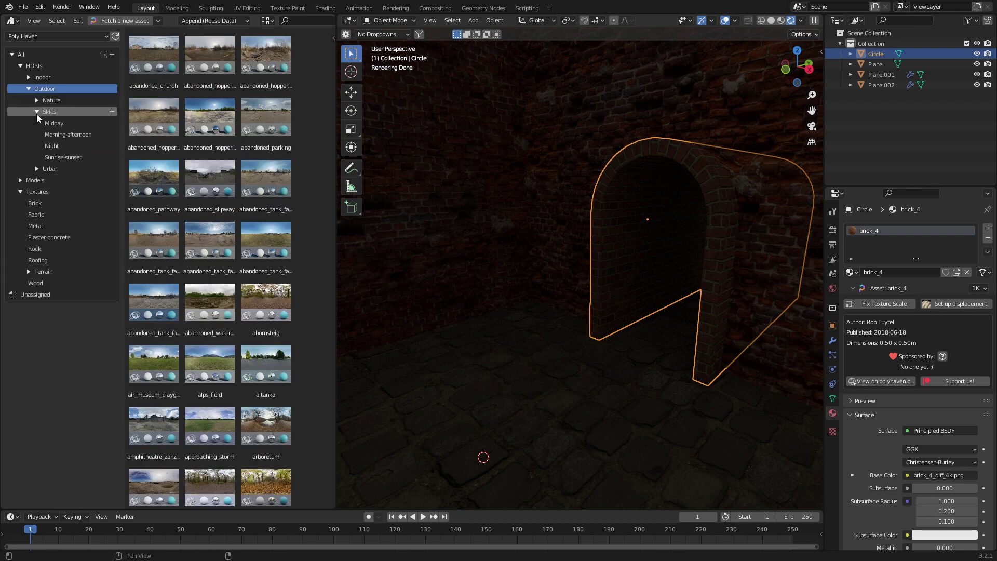
left_click(62, 160)
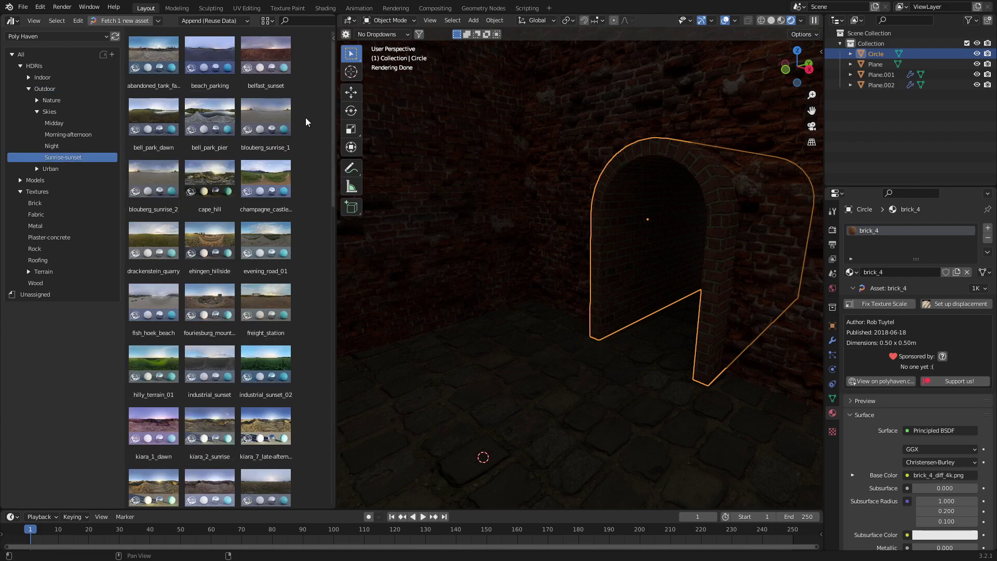
scroll(506, 205, "down", 5)
left_click_drag(273, 57, 491, 83)
scroll(496, 197, "up", 3)
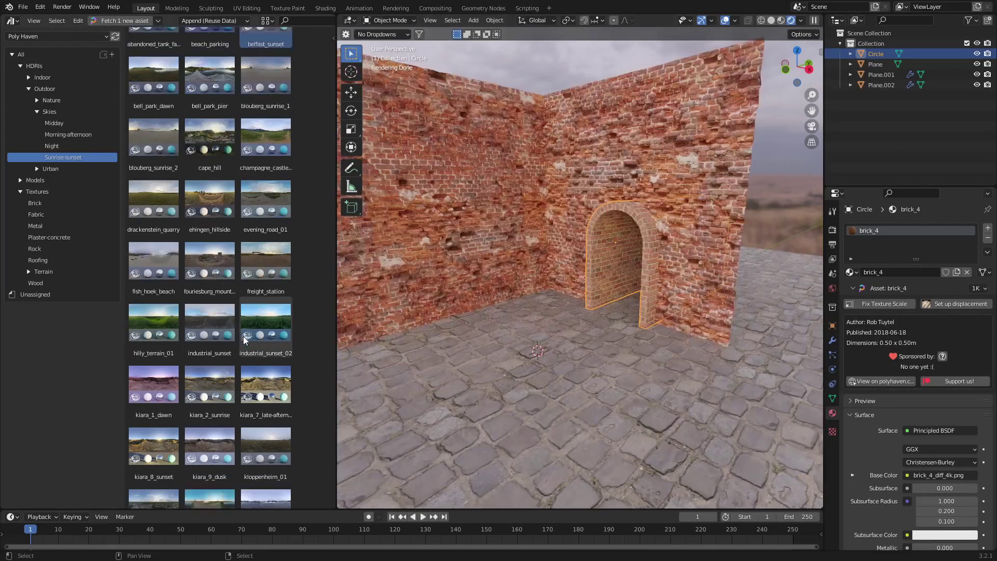
scroll(254, 269, "down", 5)
left_click_drag(154, 319, 597, 260)
scroll(658, 317, "up", 3)
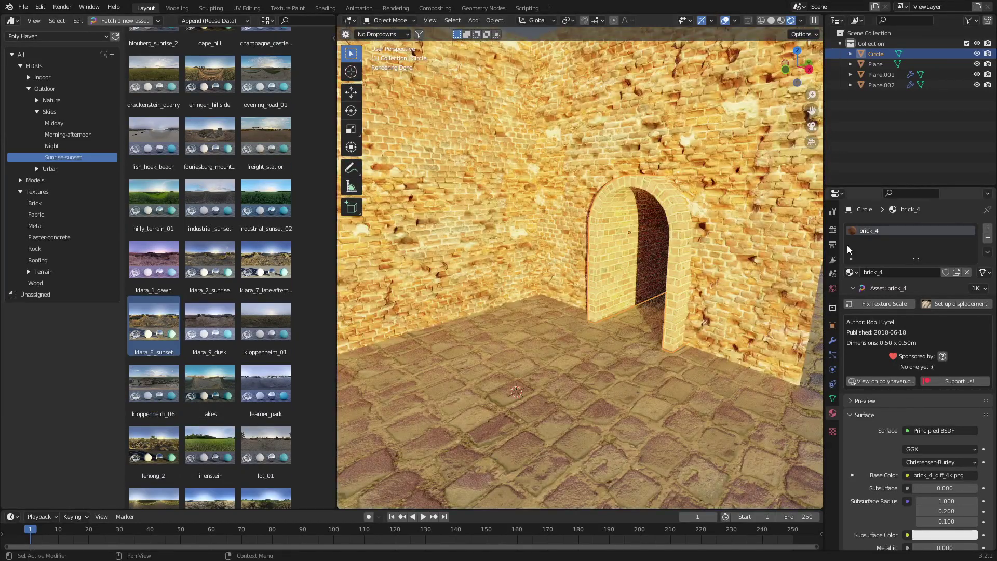
scroll(862, 426, "down", 5)
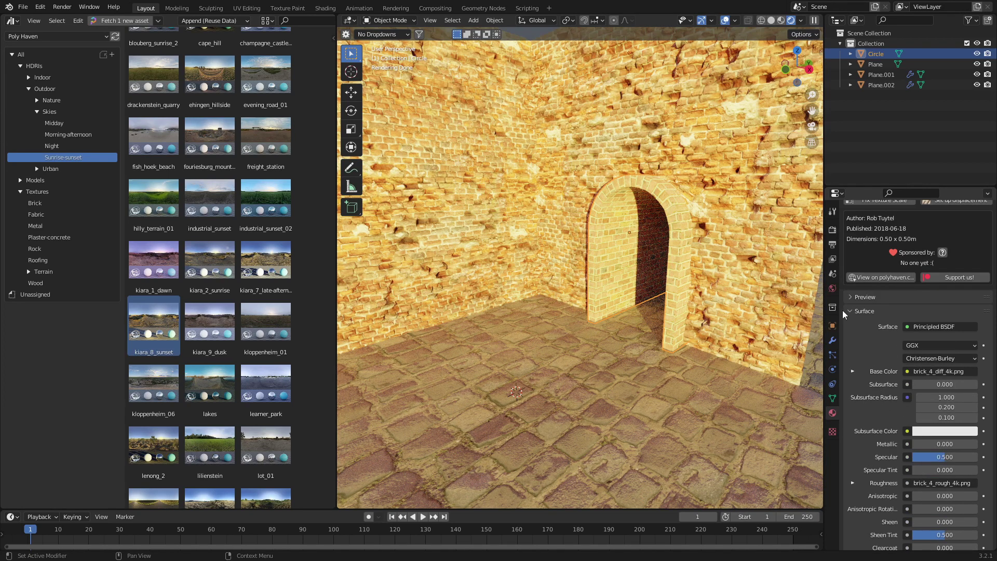
- Rotate the HDRI to 16.2 in World properties so sunlight streams through the archway
left_click(833, 289)
scroll(931, 355, "up", 3)
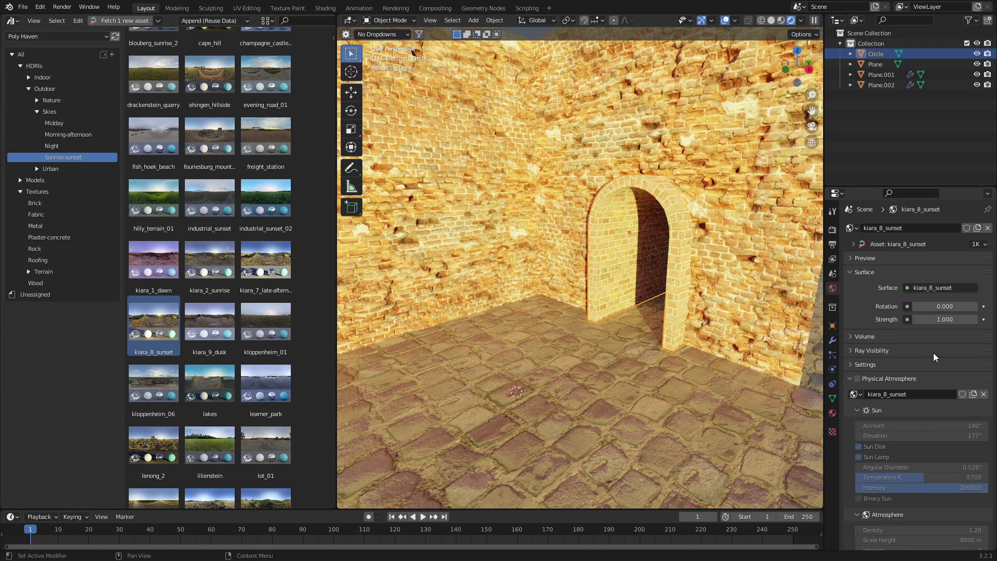
left_click_drag(942, 307, 962, 306)
mouse_move(769, 337)
middle_mouse_down()
mouse_move(784, 335)
mouse_move(774, 334)
middle_mouse_up()
scroll(773, 334, "up", 2)
left_click_drag(922, 306, 971, 306)
middle_click_drag(659, 387, 693, 364)
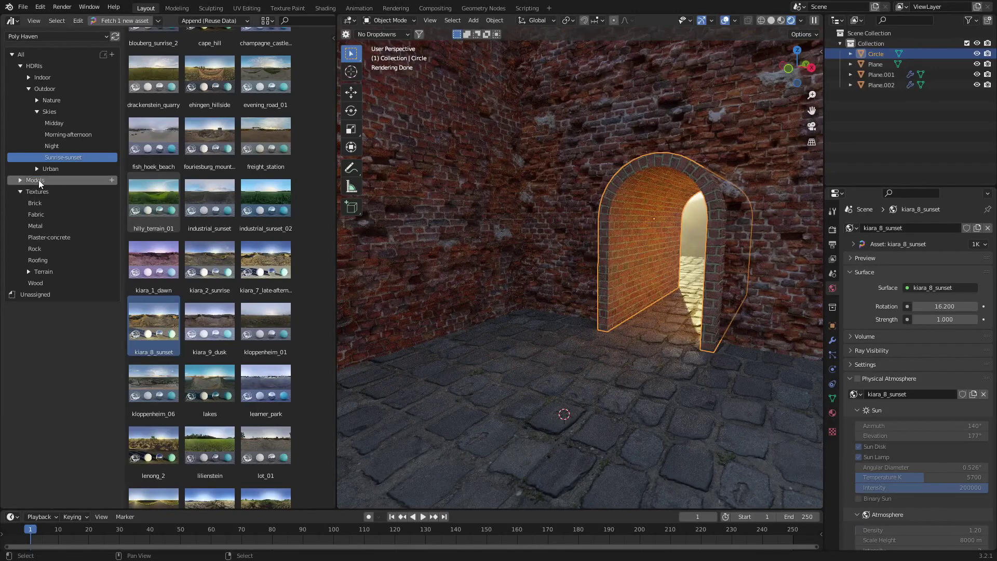
- Place outdoor_table_chair_set_01 turned 90° about Z, then drop wooden_lantern_01 onto it
left_click(39, 179)
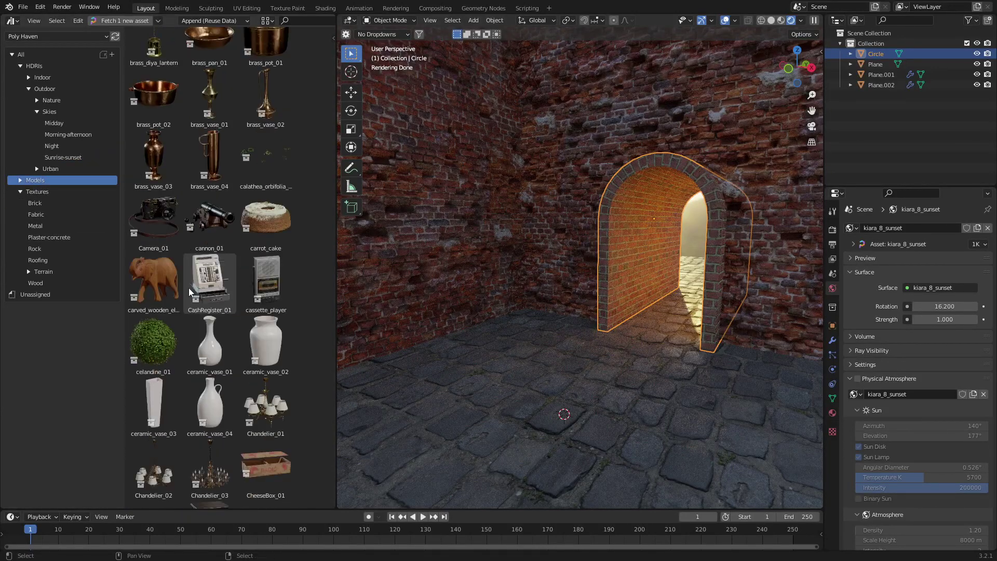
scroll(189, 301, "down", 5)
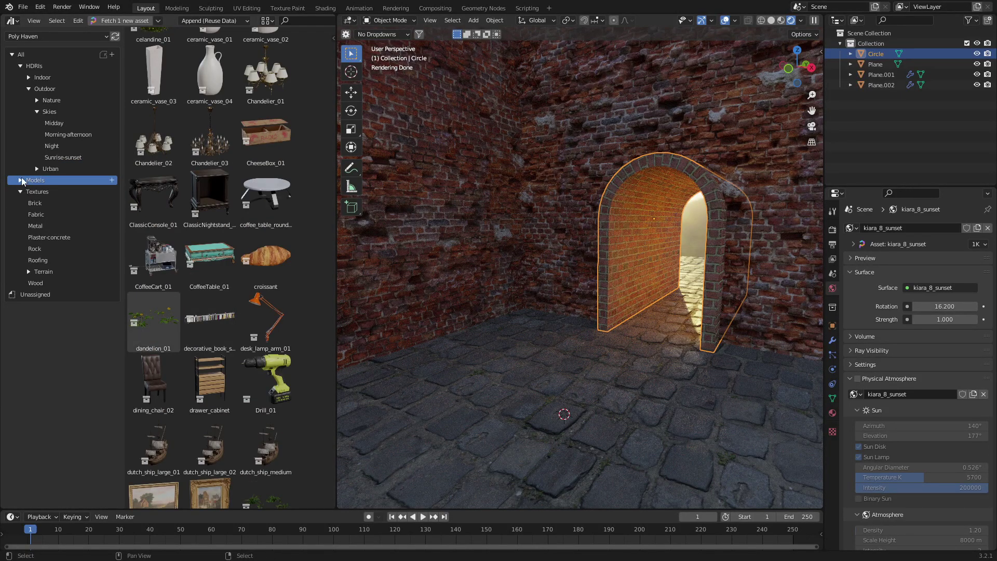
left_click(21, 180)
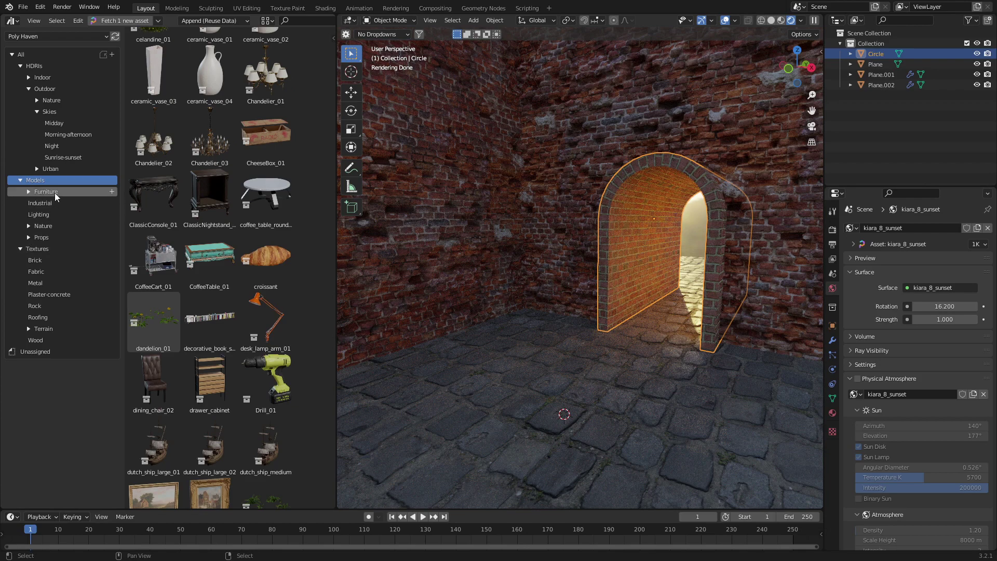
left_click(56, 197)
left_click_drag(153, 429, 566, 416)
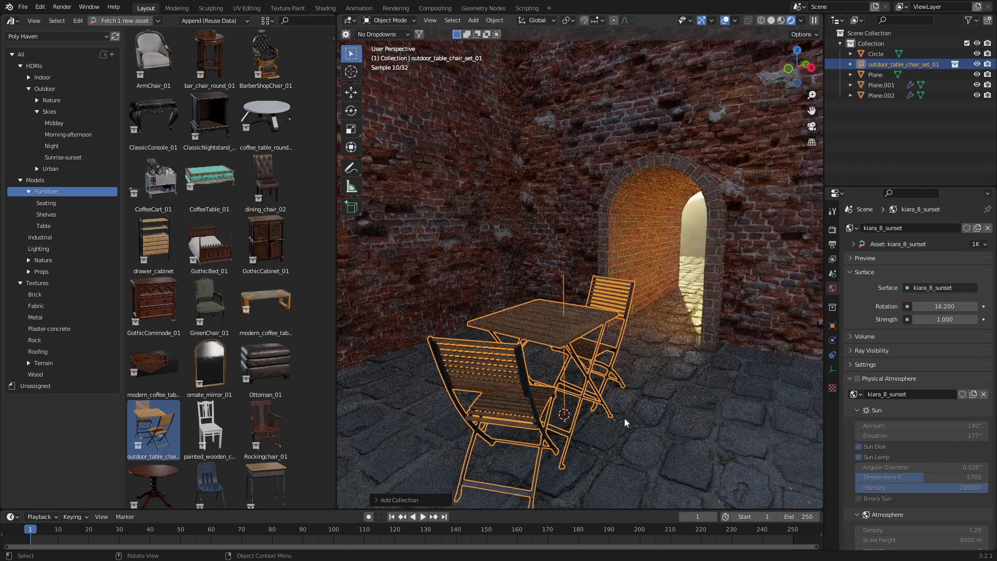
key("r")
key("z")
key("9")
key("0")
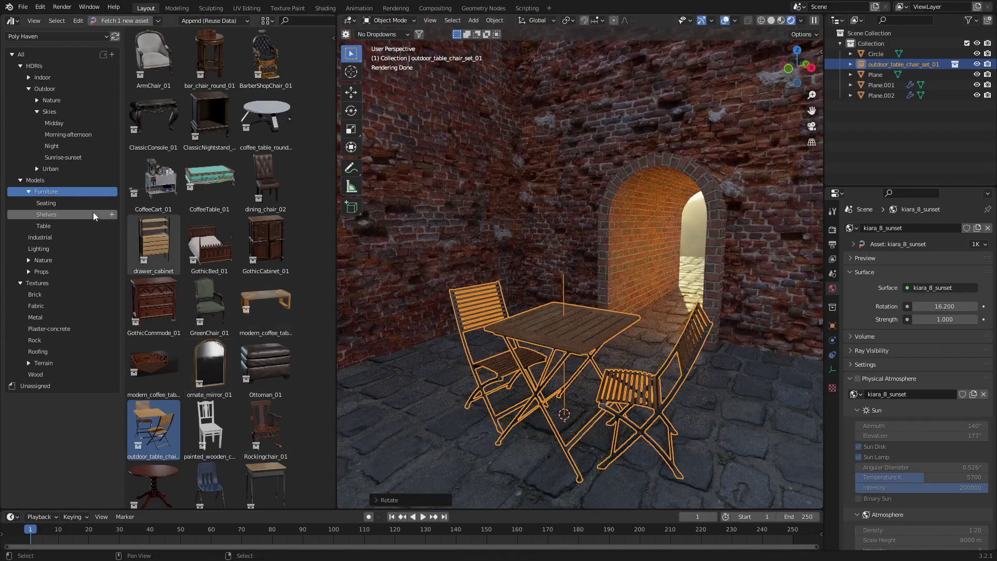
left_click(57, 249)
left_click_drag(266, 181, 566, 317)
- Turn on Snap To Face and move the lantern onto the tabletop
left_click(598, 23)
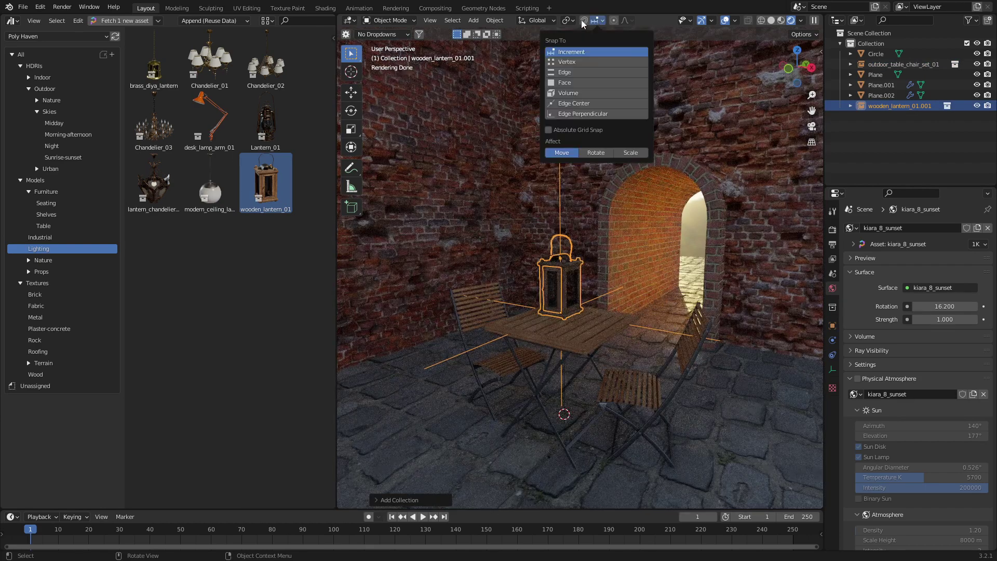
left_click(565, 82)
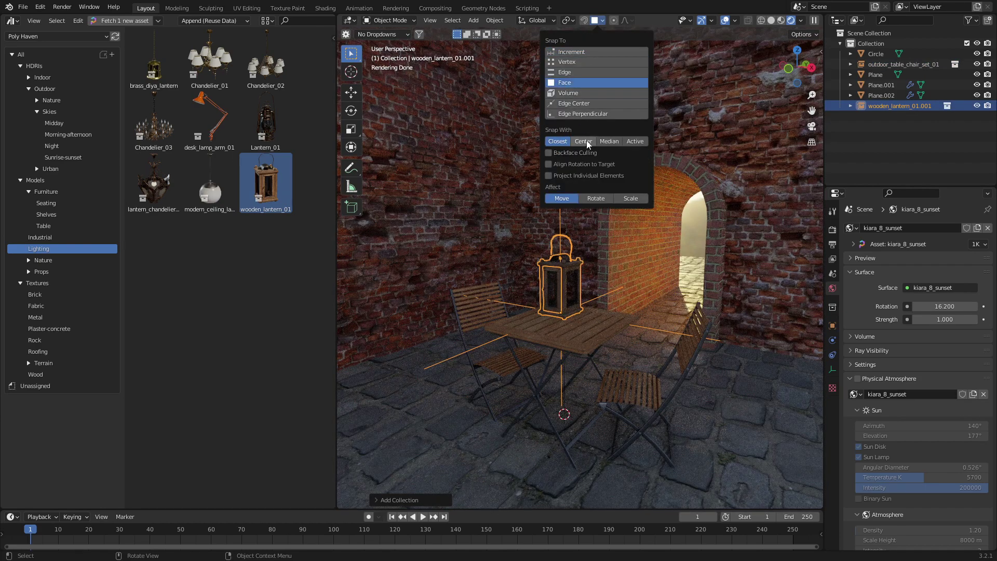
key("g")
left_click(578, 313)
- Scale the lantern down and rotate it slightly on the table
key("s")
left_click(630, 314)
middle_click_drag(629, 313, 615, 306, "shift")
scroll(566, 323, "up", 10)
middle_click_drag(533, 335, 544, 343)
middle_click_drag(540, 382, 536, 355, "shift")
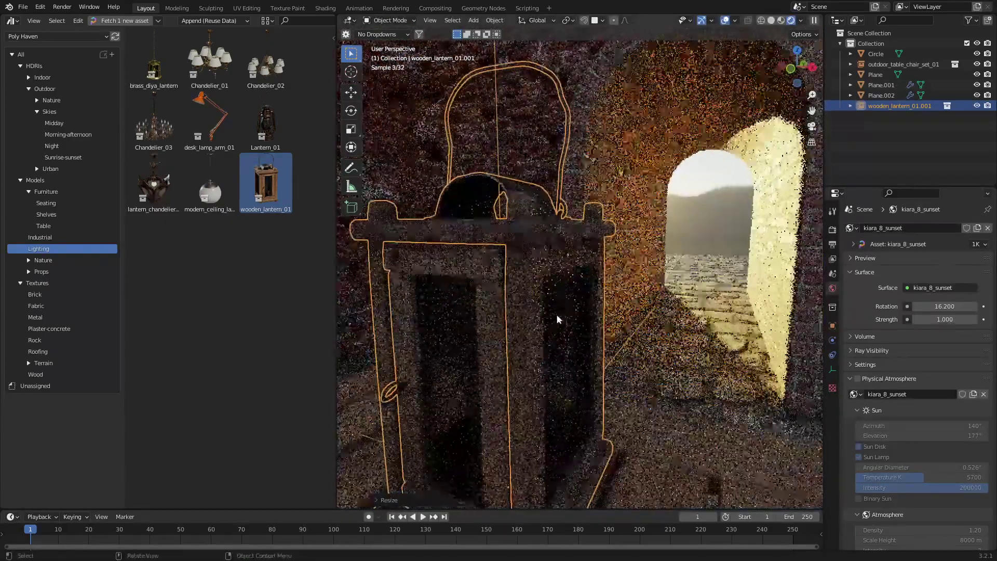
scroll(534, 363, "down", 2)
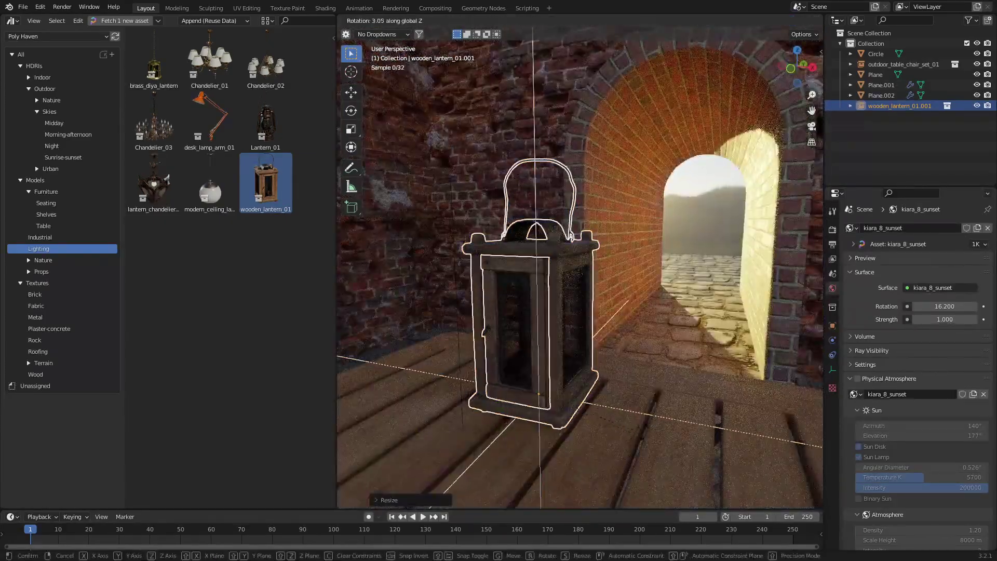
key("r")
left_click(673, 430)
- Add a point light at the lantern and raise it along Z to the candle top
key("shift+s")
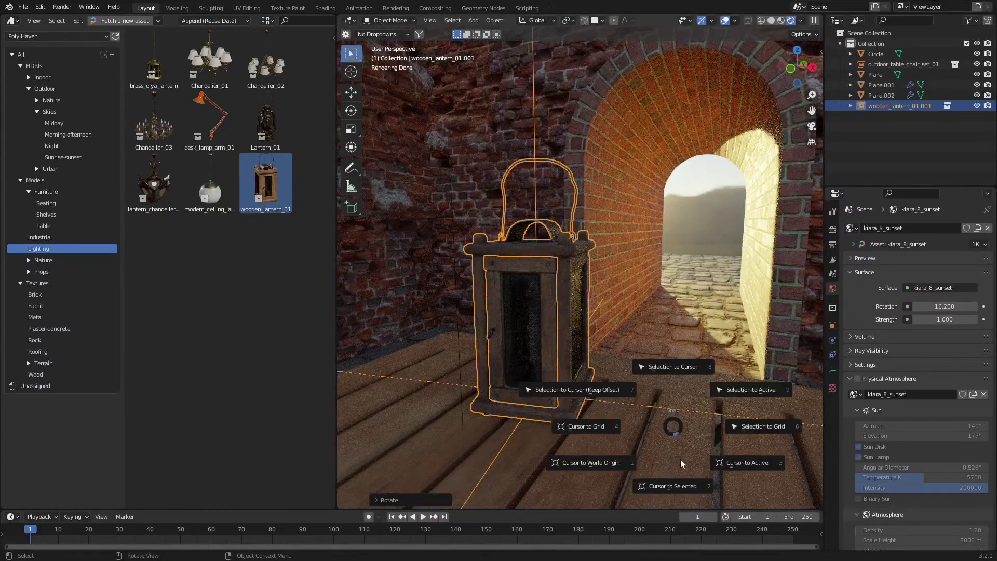
left_click(673, 486)
key("shift+a")
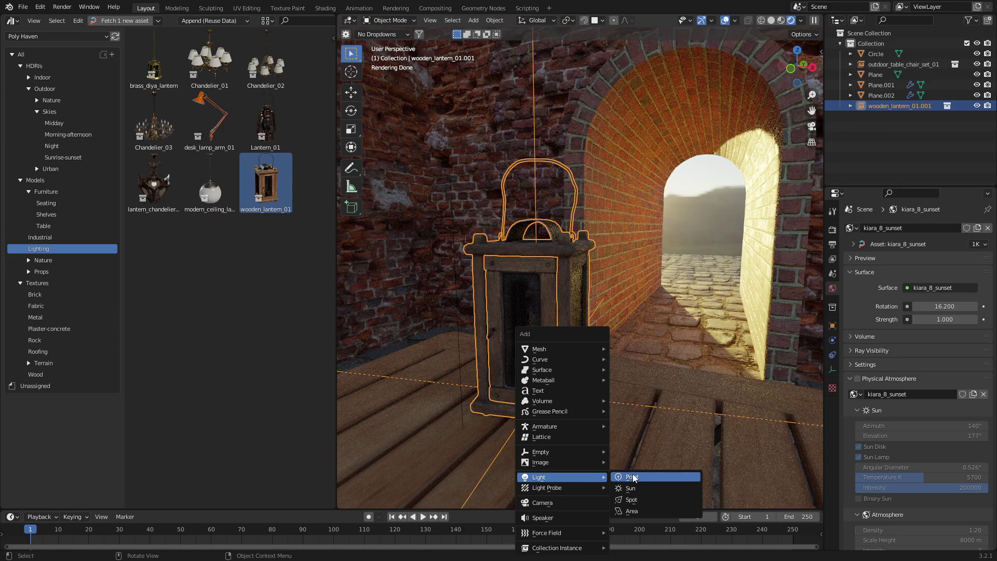
left_click(629, 476)
key("g")
key("z")
left_click(658, 400)
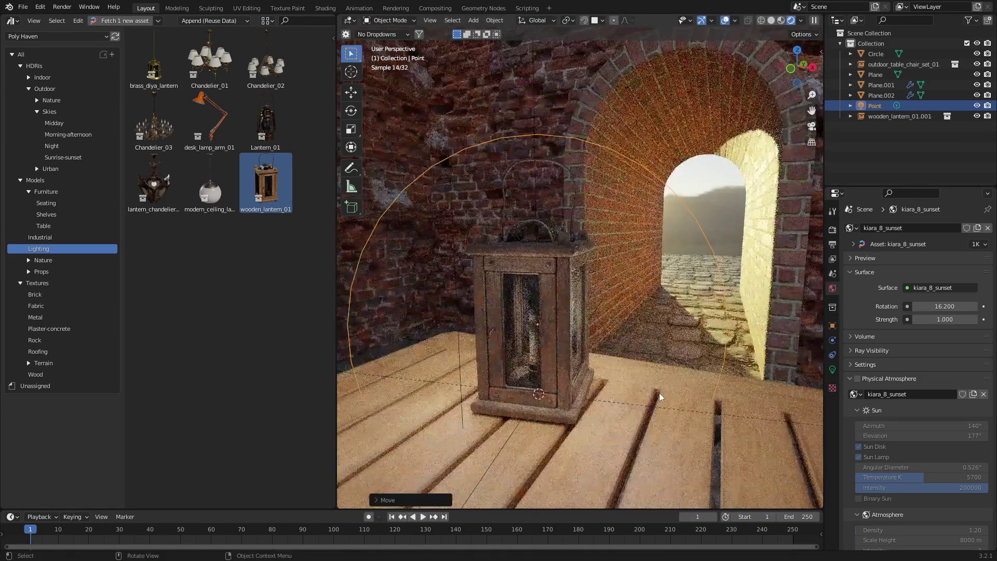
key("g")
key("z")
left_click(659, 378)
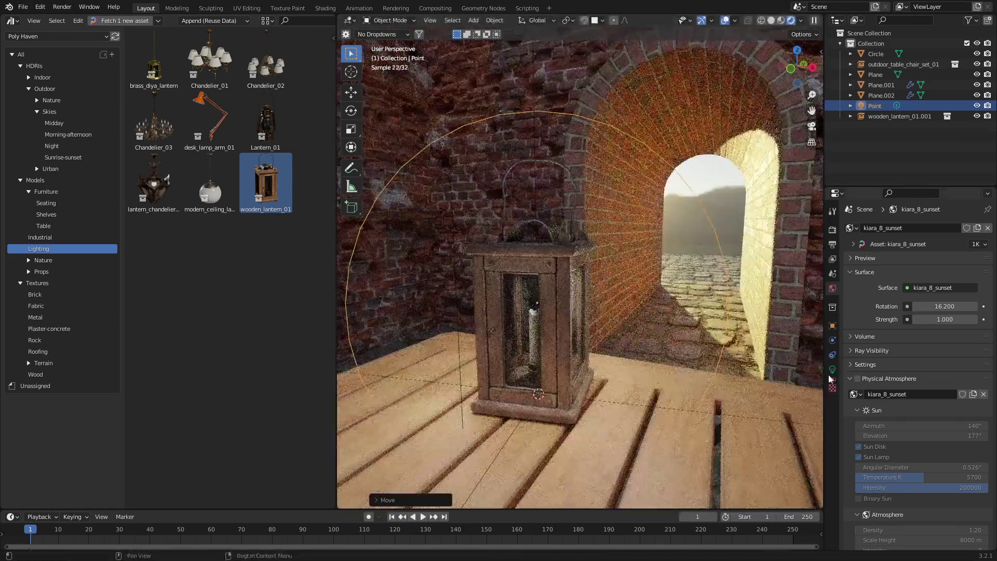
- Give the point light a 0.1 m radius, warm orange colour and 50 W power
left_click(832, 369)
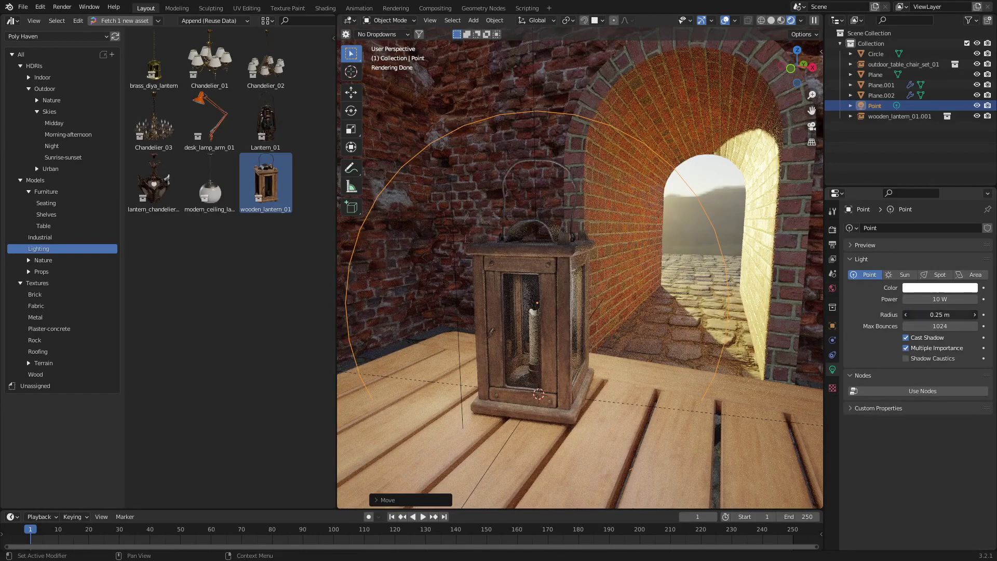
type("0.1")
key("Return")
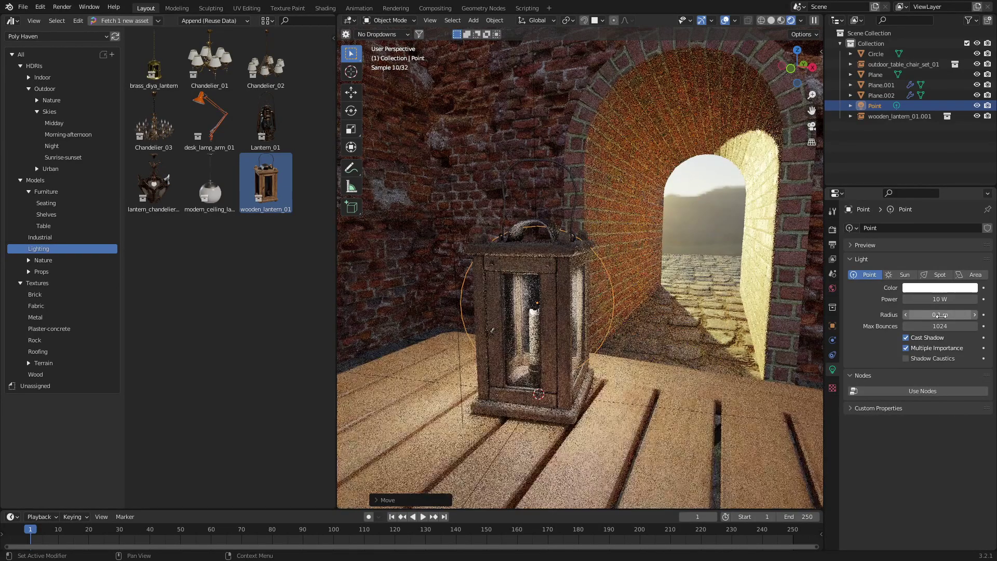
left_click(930, 287)
left_click_drag(917, 194, 915, 201)
left_click(948, 299)
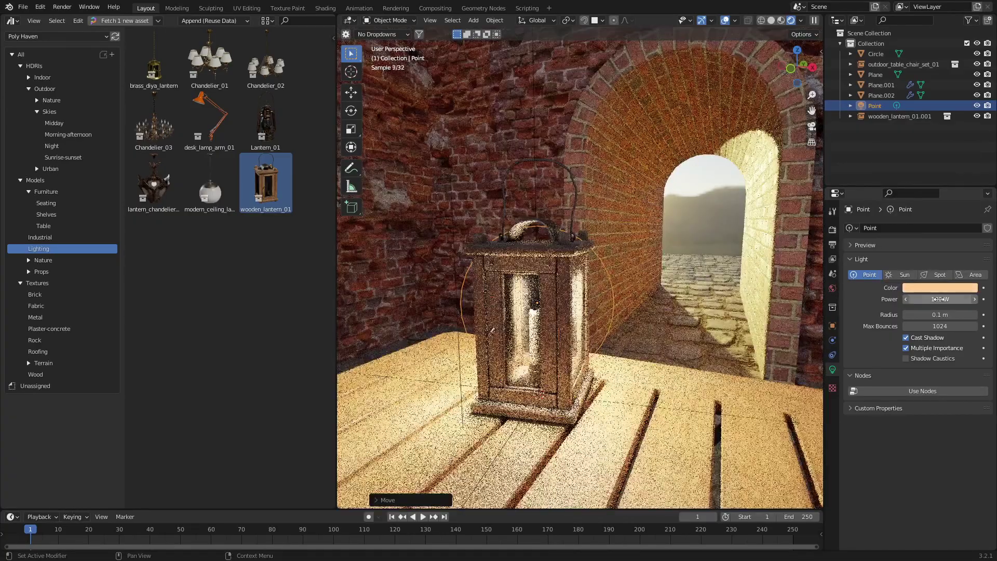
key("Return")
left_click(912, 299)
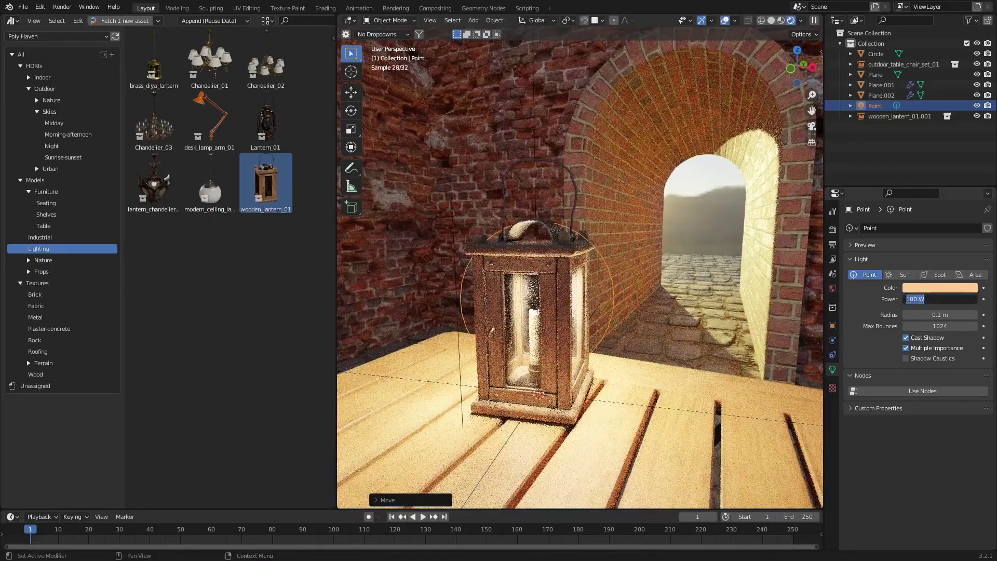
type("50")
key("Return")
scroll(616, 338, "down", 6)
middle_click_drag(616, 339, 593, 343)
- Place a camera model from the Electronics props on the table, rotated about Z
left_click(28, 271)
left_click(51, 294)
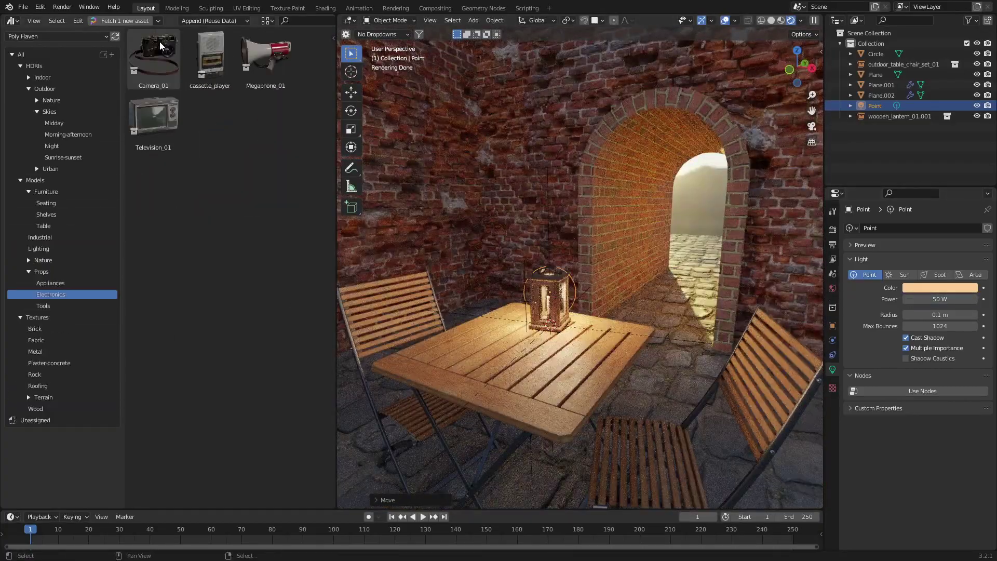
left_click_drag(162, 47, 461, 367)
key("r")
key("z")
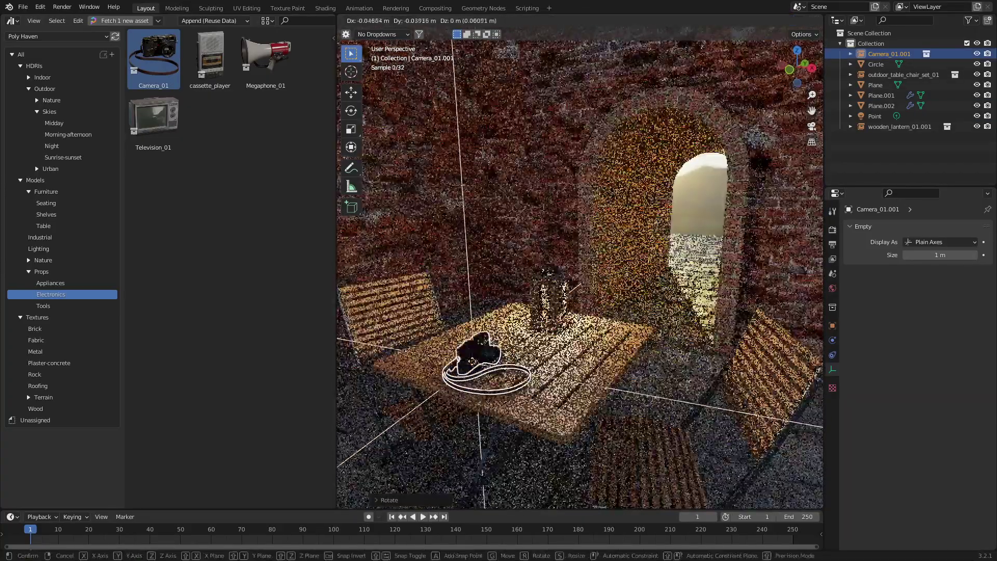
left_click(499, 356)
- Drop the wine_bottles_01 set on the table and split it into separate bottles
left_click(41, 271)
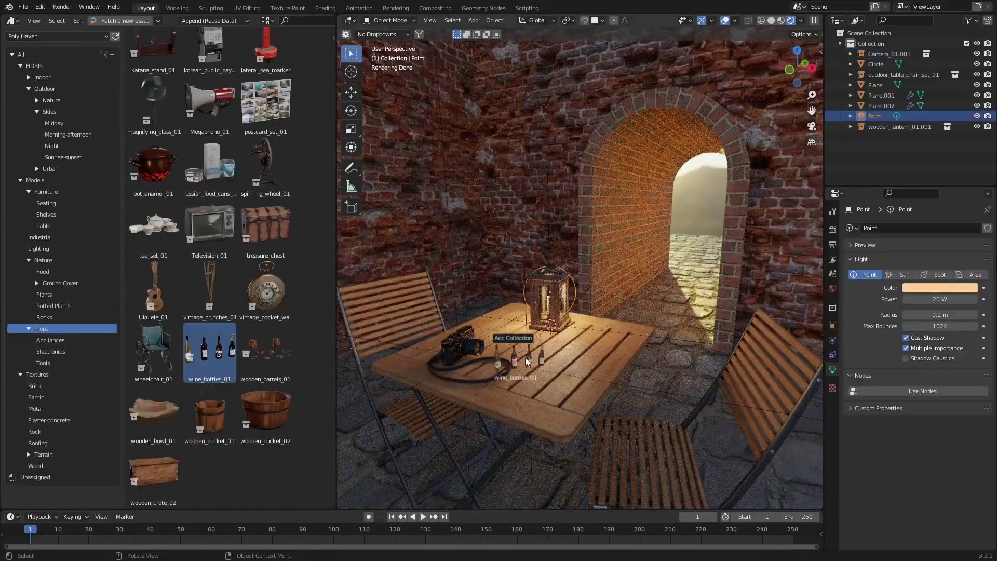
left_click_drag(210, 351, 552, 362)
key("g")
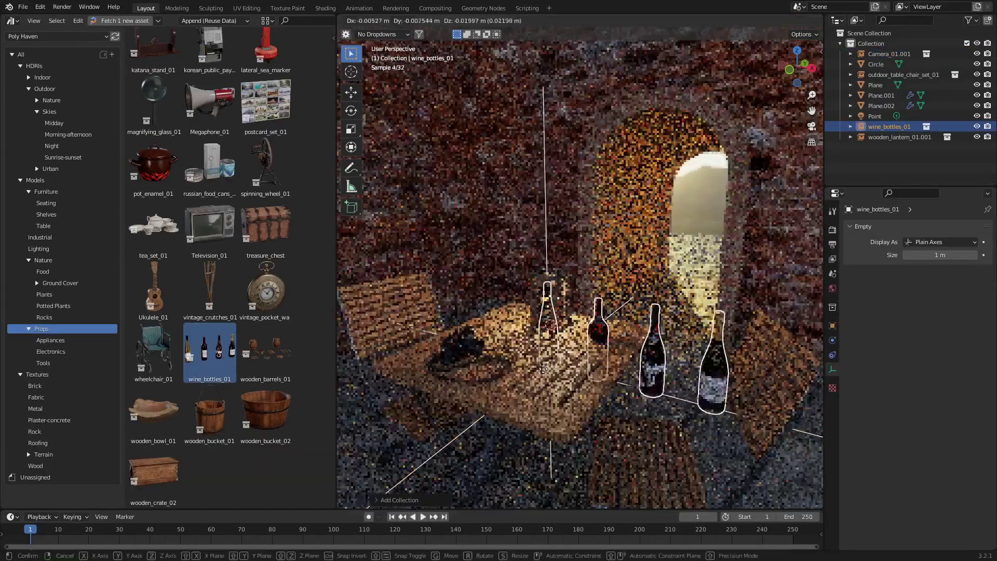
left_click(542, 369)
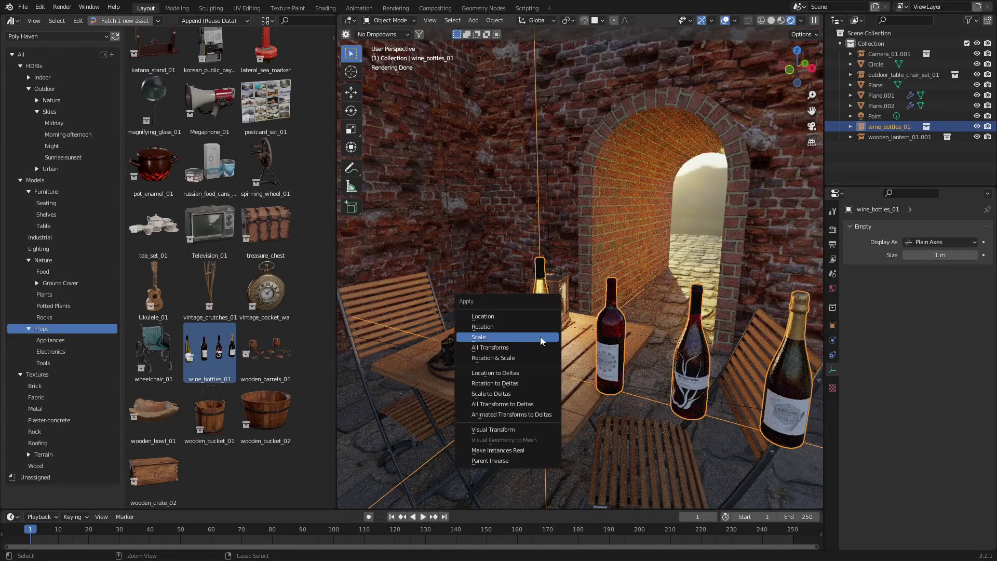
left_click(550, 456)
- Delete the bordeaux, burgundy and champagne bottles
left_click(612, 351)
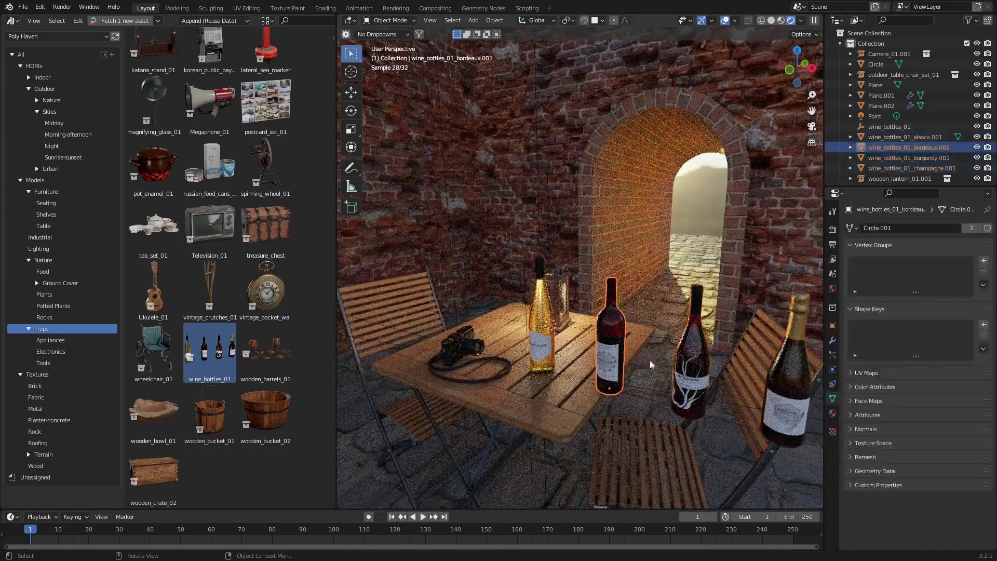
key("Delete")
left_click(691, 372)
key("Delete")
left_click(789, 398)
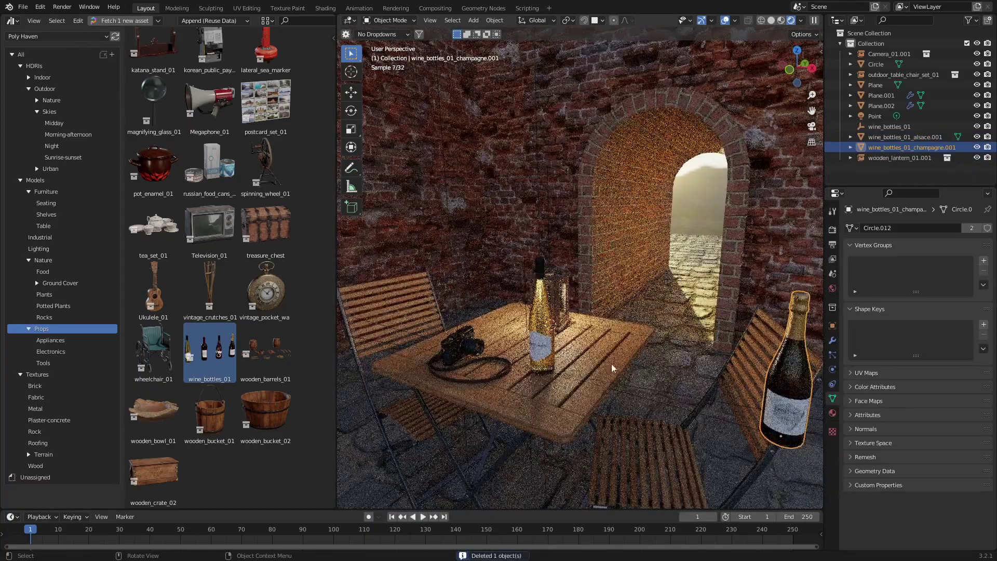
key("Delete")
- Move the alsace bottle further left and turn it so its label faces out
left_click(544, 358)
key("g")
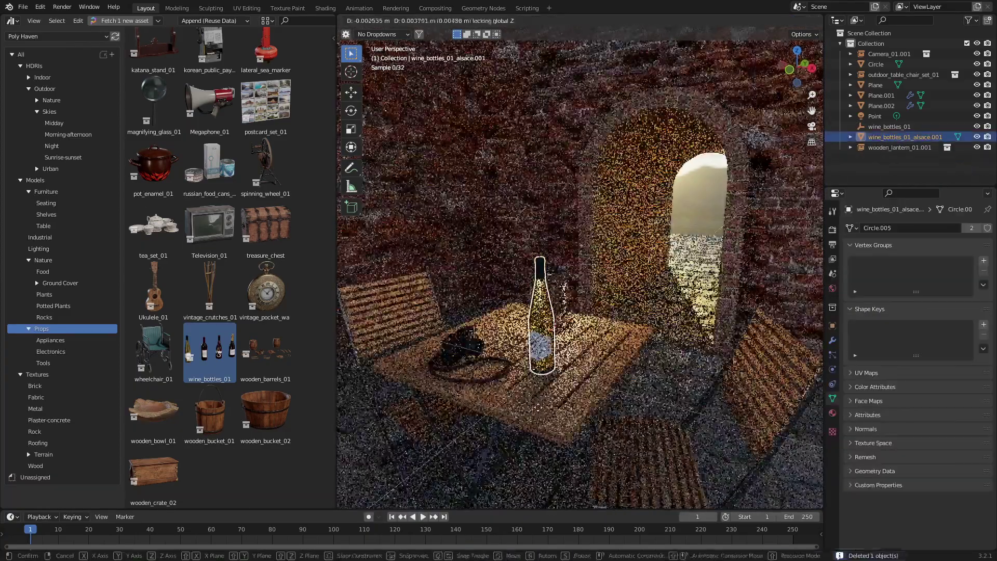
left_click(469, 341)
key("r")
left_click(569, 342)
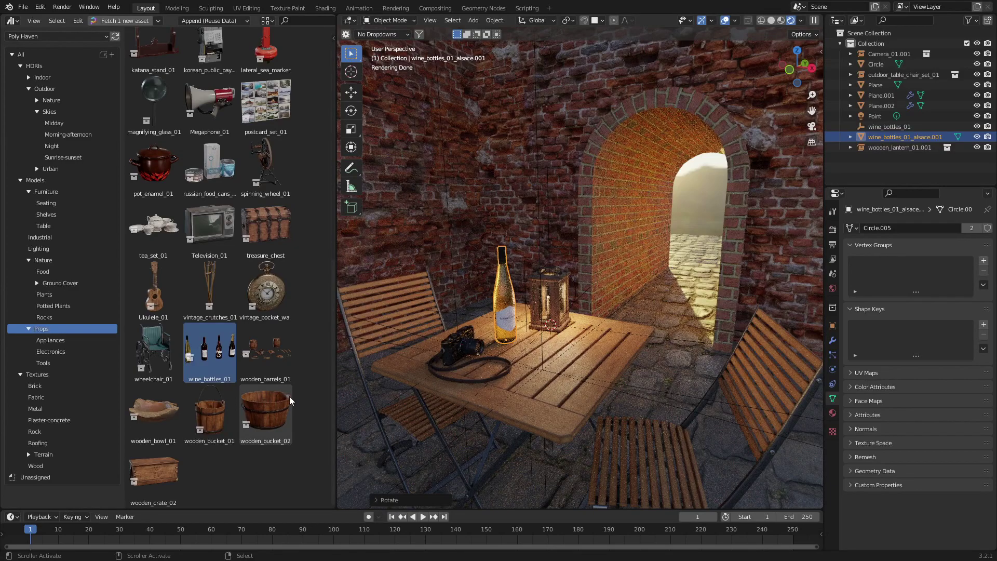
- Drag a croissant from the asset library onto the table and rotate it around Z
scroll(250, 384, "up", 10)
left_click_drag(209, 368, 570, 383)
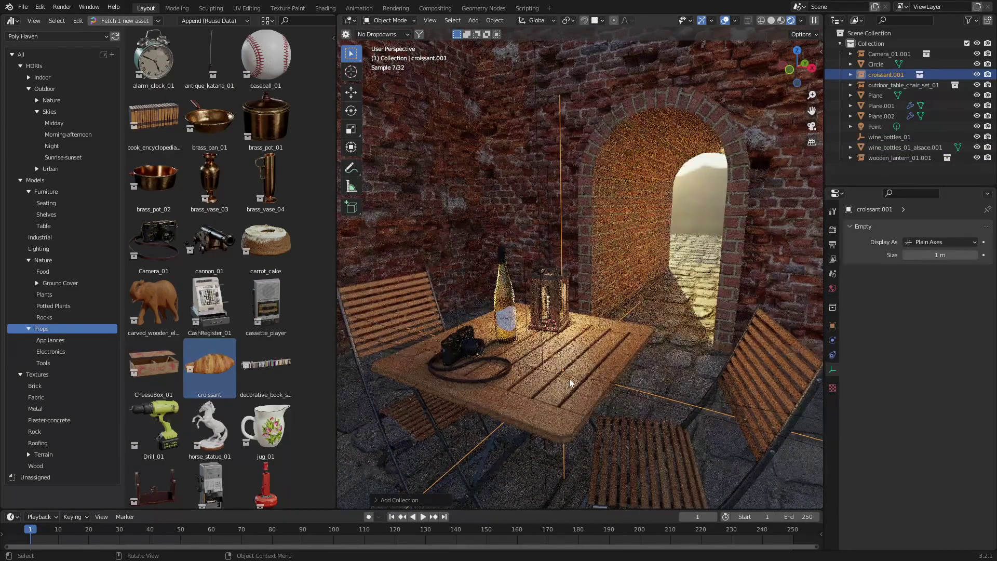
key("g")
left_click(591, 398)
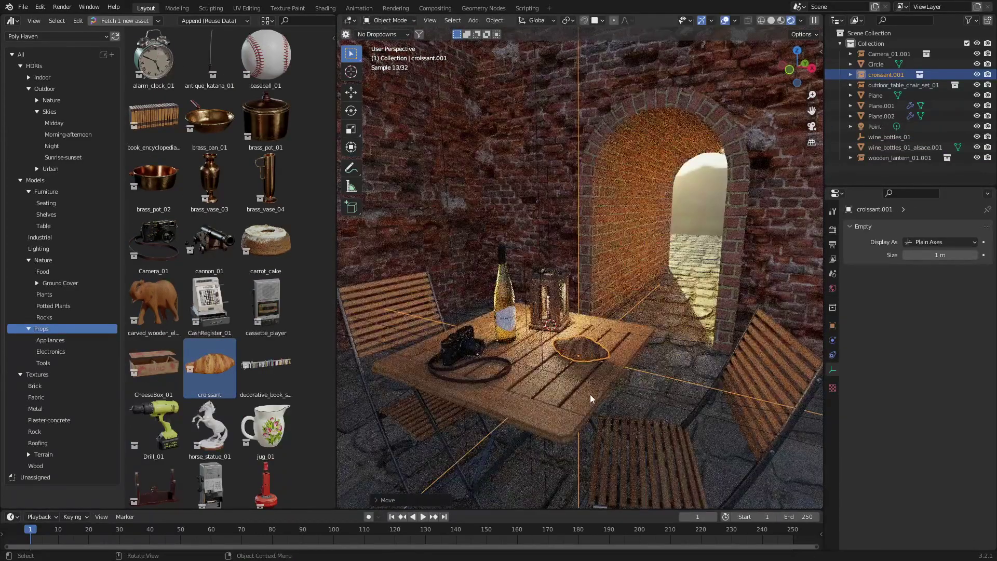
key("r")
key("z")
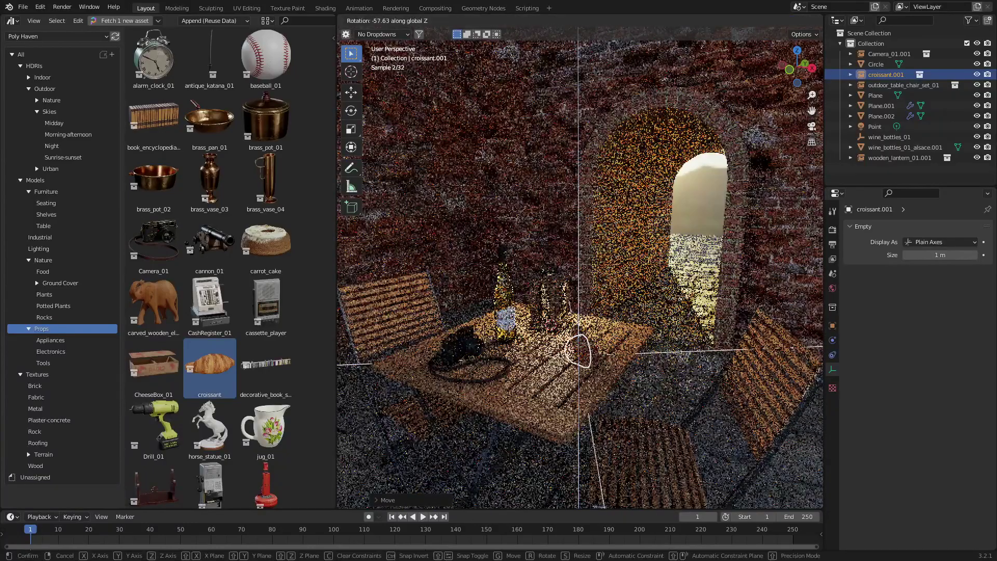
left_click(522, 405)
- Add potted_plant_02 from the Nature assets to the courtyard, reposition it and scale it up
left_click(43, 261)
middle_click_drag(520, 245, 467, 290)
left_click_drag(265, 367, 453, 286)
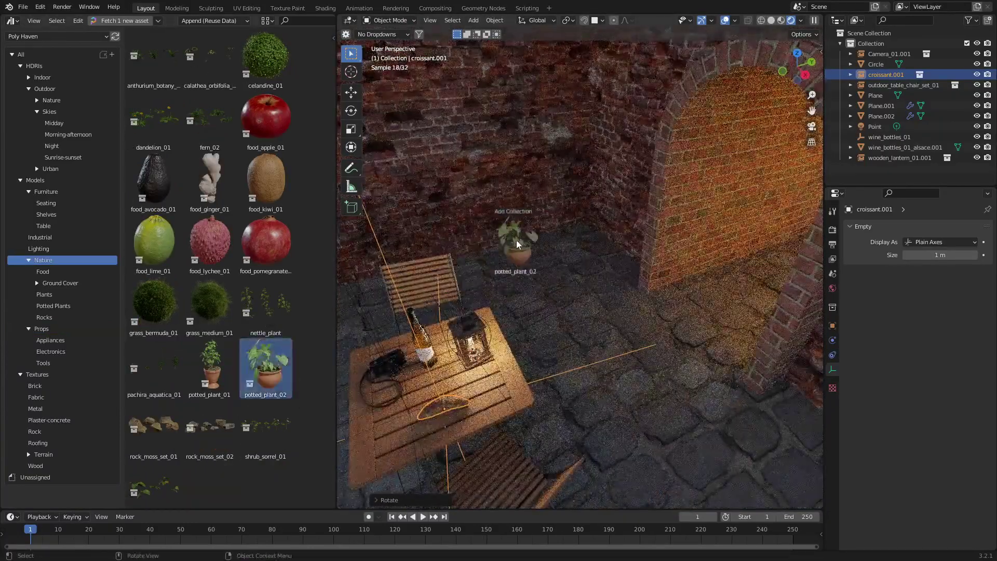
left_click_drag(517, 244, 517, 245)
key("g")
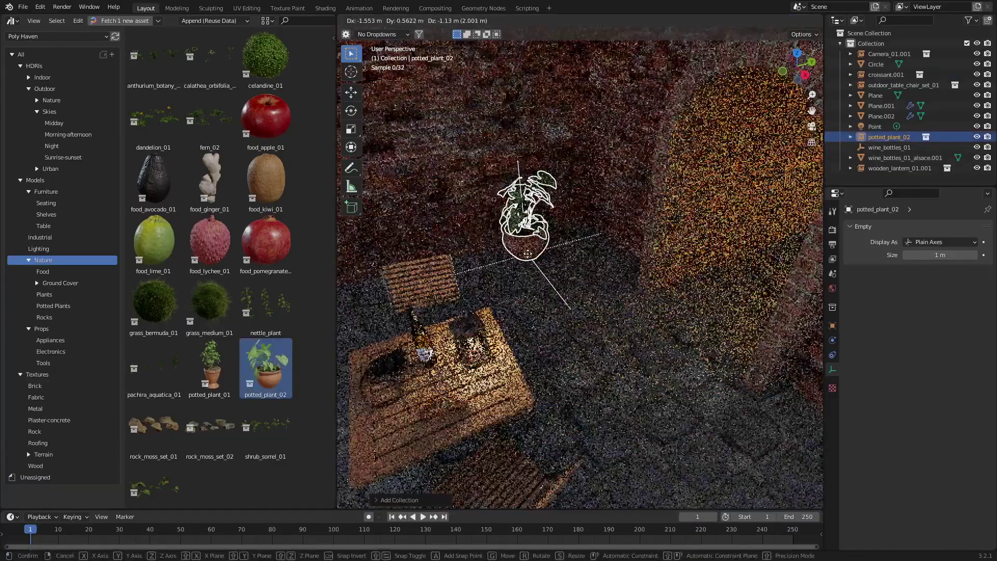
left_click(534, 258)
key("s")
left_click(560, 271)
mouse_move(523, 296)
middle_mouse_down()
mouse_move(550, 295)
mouse_move(528, 292)
middle_mouse_up()
key("shift+a")
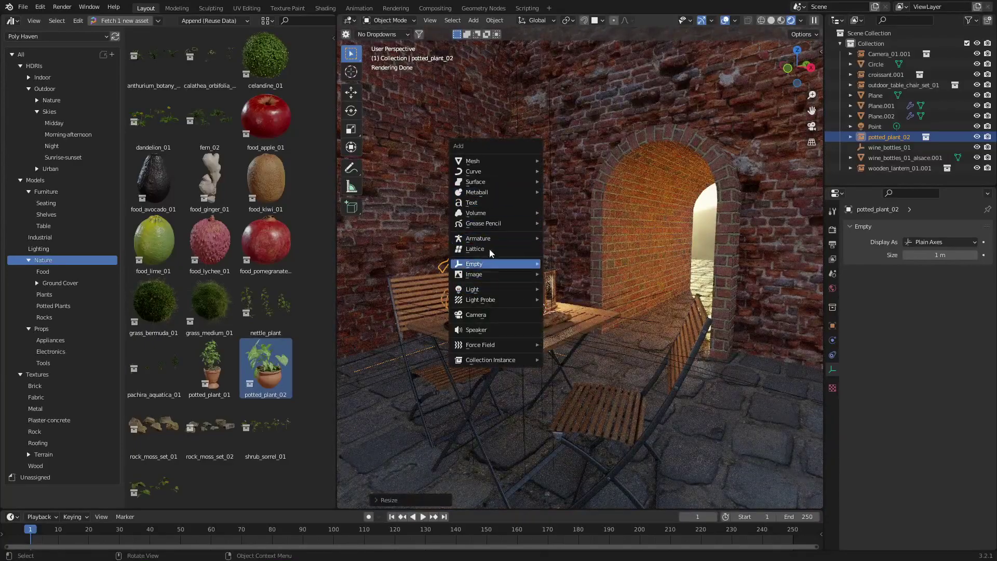
- Add a camera and align it to the current view framing the table set
left_click(506, 316)
scroll(525, 318, "down", 4)
middle_click_drag(525, 318, 536, 321)
key("ctrl+alt+KP_0")
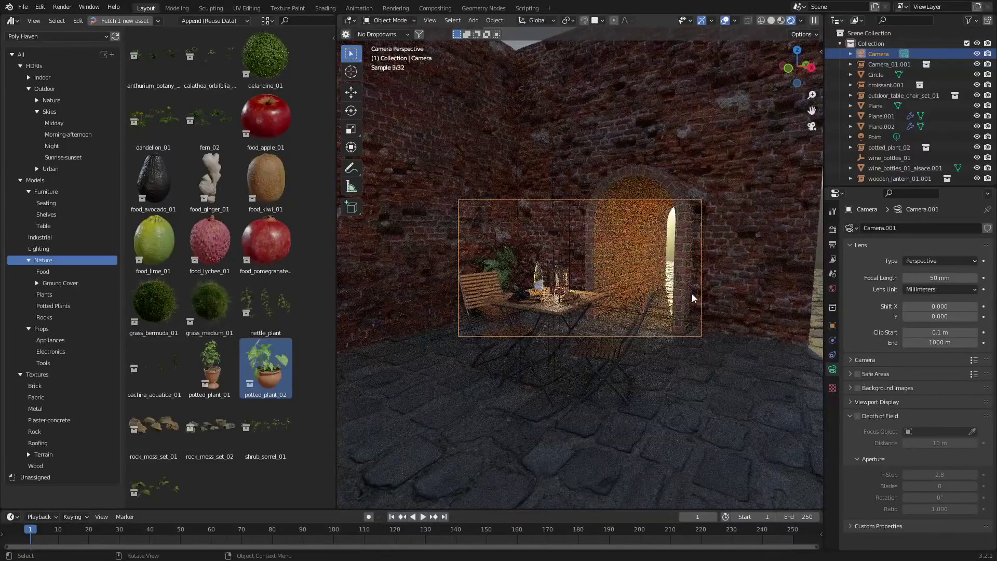
- Dolly the camera along its Z axis in several moves to bring it closer to the table
key("g")
key("z")
key("z")
left_click(774, 357)
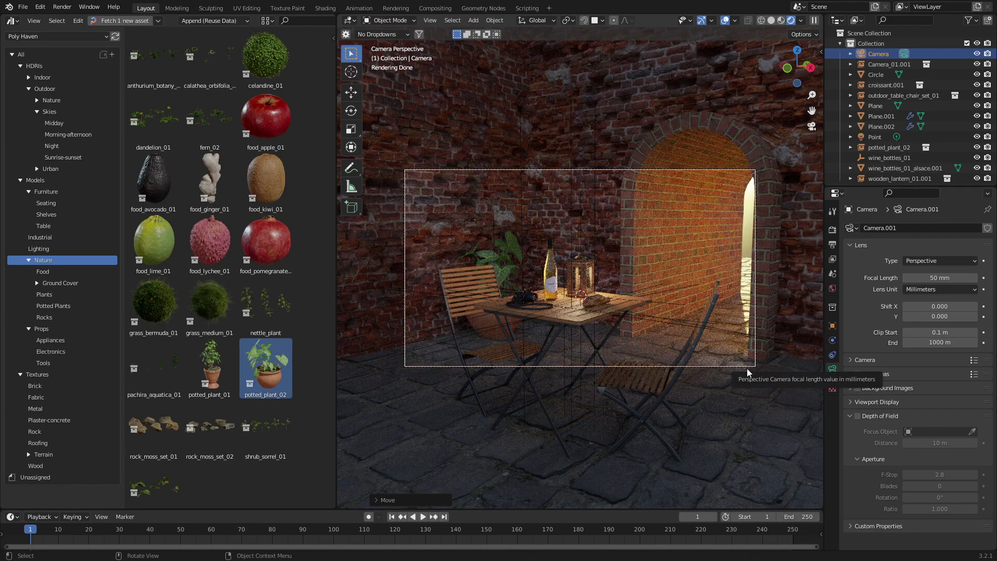
key("g")
key("z")
key("z")
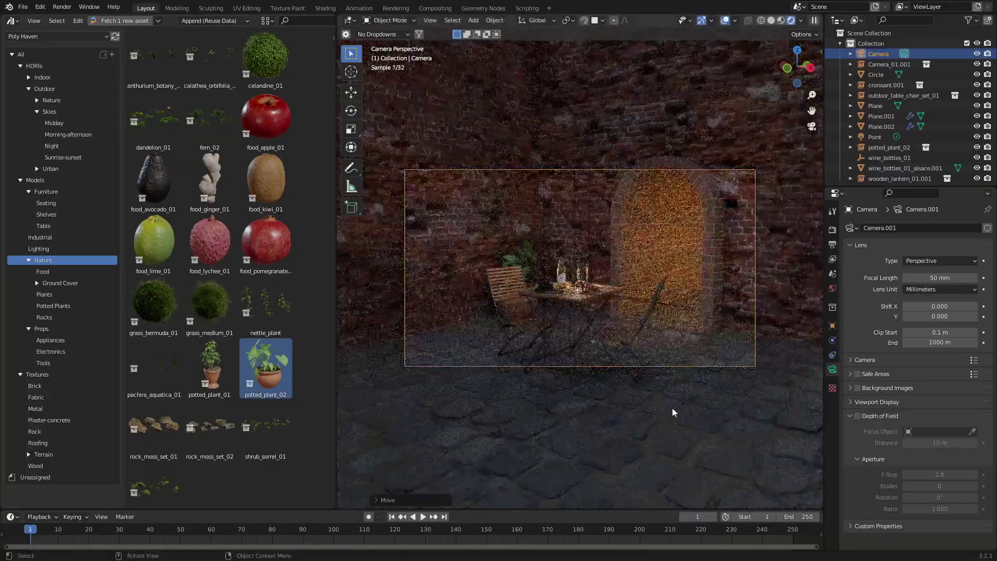
left_click(752, 449)
key("g")
key("z")
key("z")
left_click(748, 442)
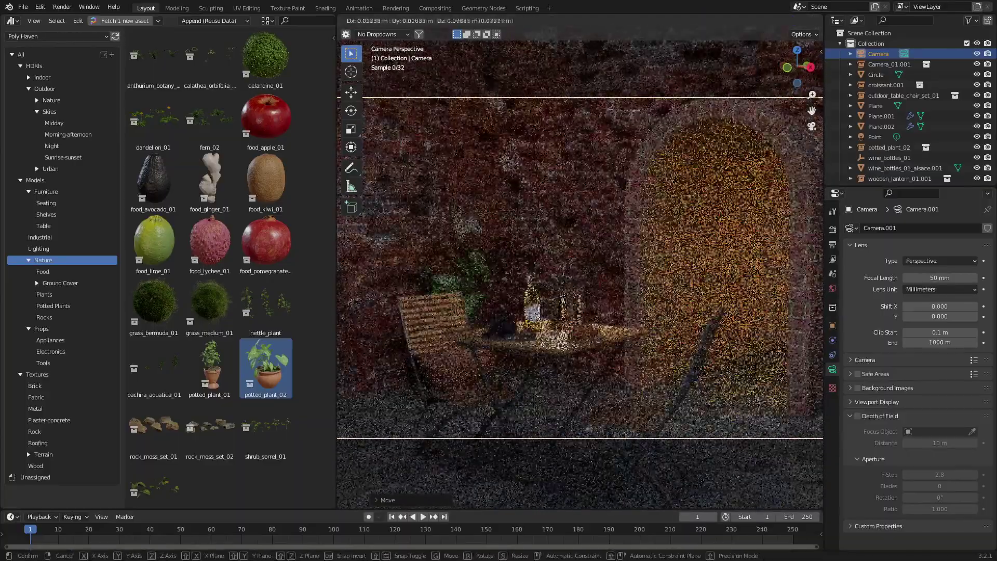
left_click(489, 343)
- Move potted_plant_02 beside the left chair and place potted_plant_01 on the table set's right
key("g")
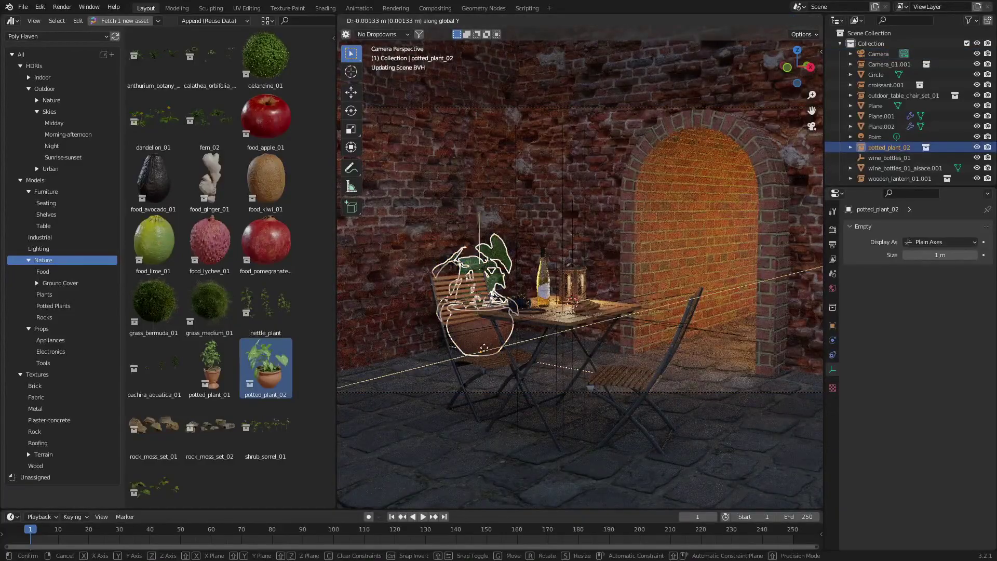
left_click(394, 376)
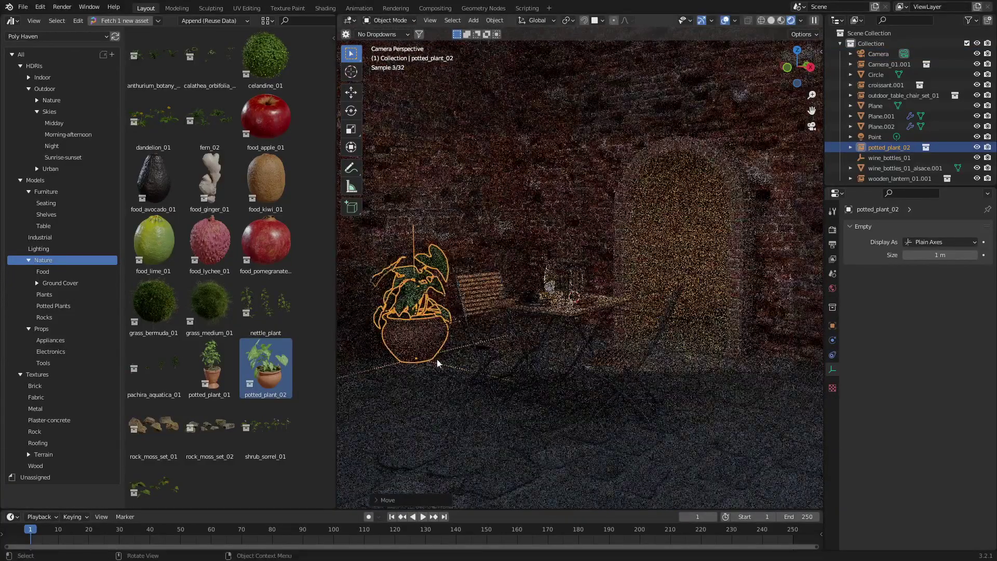
left_click_drag(210, 369, 798, 398)
middle_click_drag(798, 399, 696, 389, "shift")
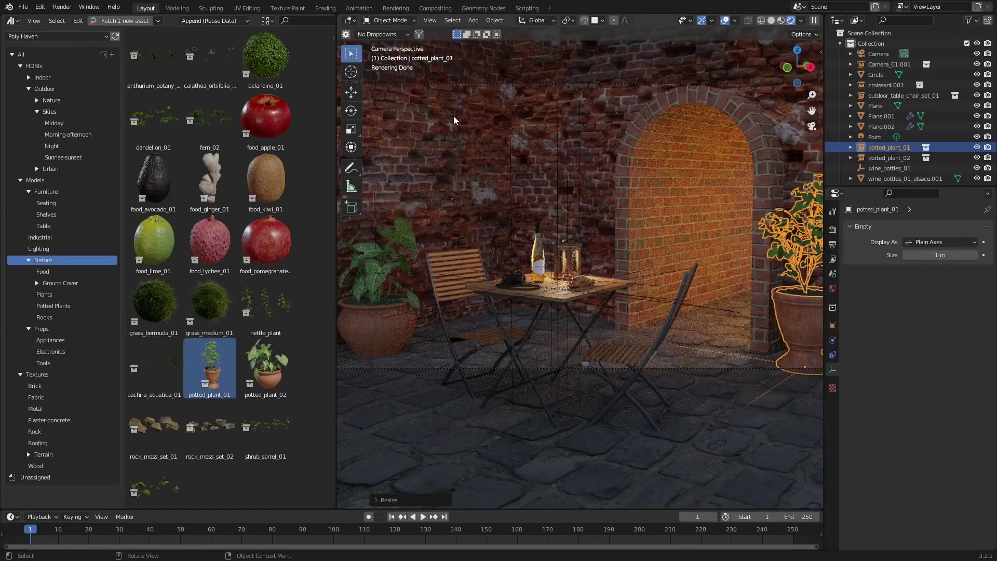
left_click(689, 373)
left_click(693, 368)
- Set the camera's focal length to 28 mm
key("g")
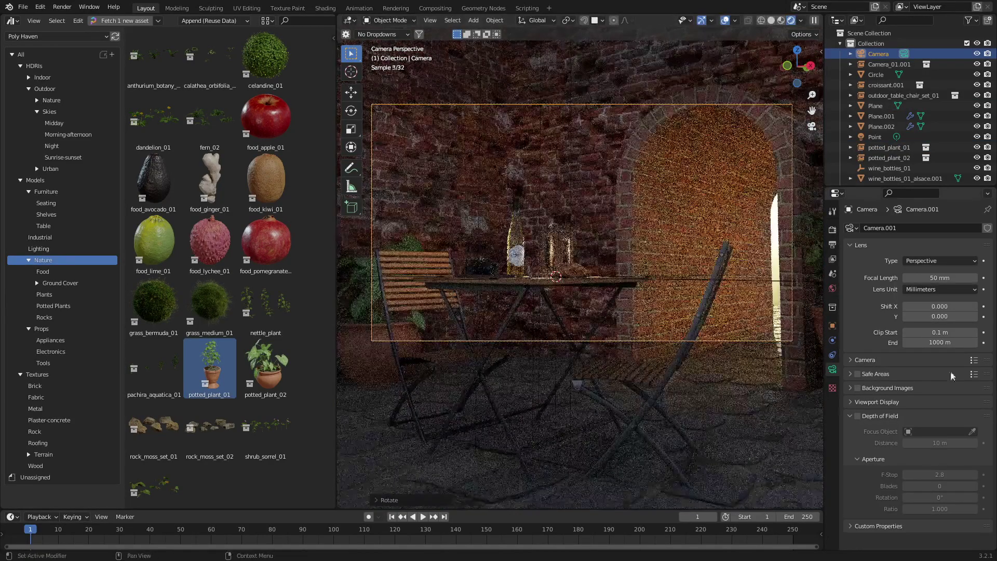
left_click(940, 277)
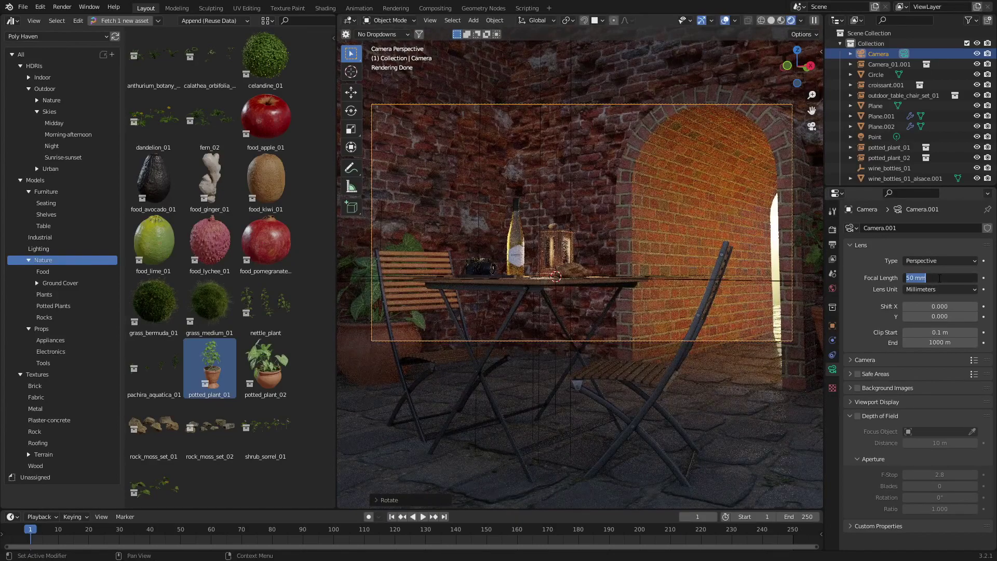
type("28")
key("Return")
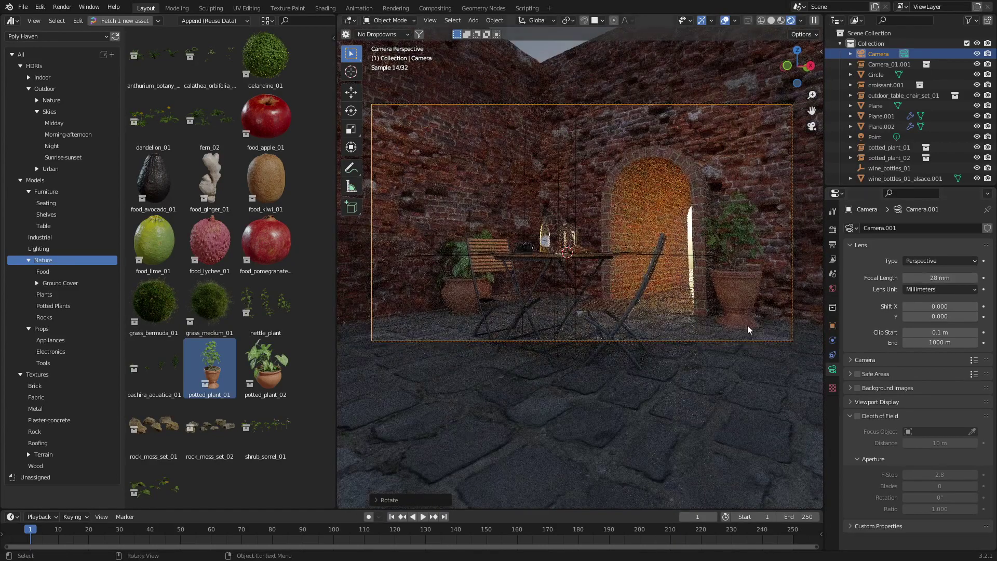
- Dolly the camera along its viewing axis closer to the table set
key("g")
key("z")
key("z")
left_click(743, 307)
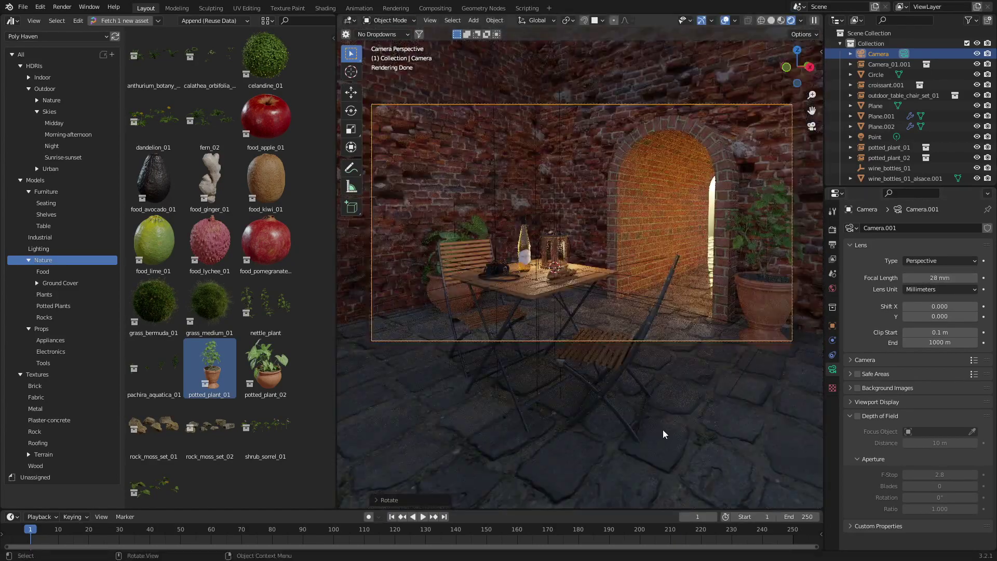
left_click(611, 342)
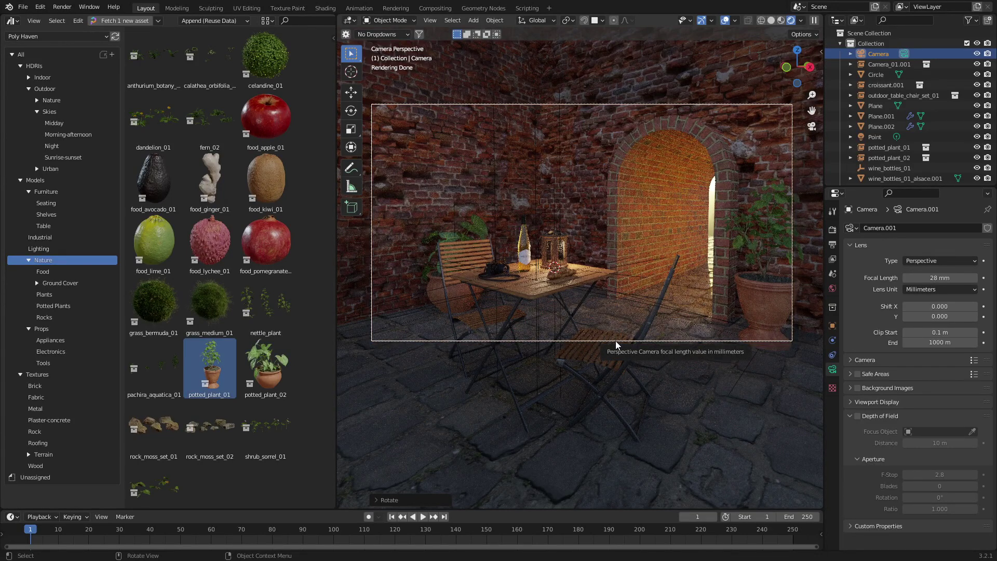
left_click(617, 342)
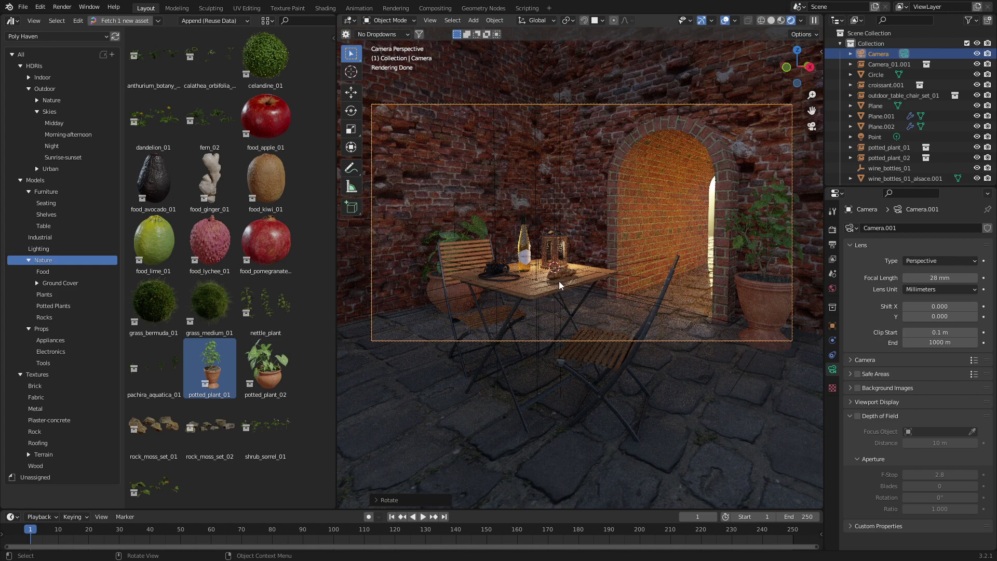
- In the Shading workspace, add an Ambient Occlusion node to the brick wall Plane.002 material
left_click(325, 8)
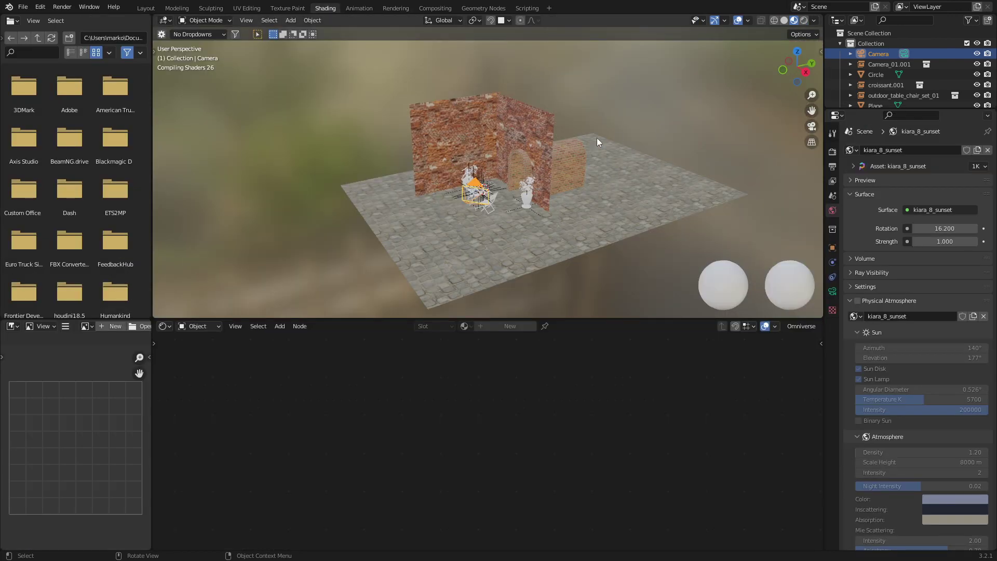
scroll(534, 172, "up", 8)
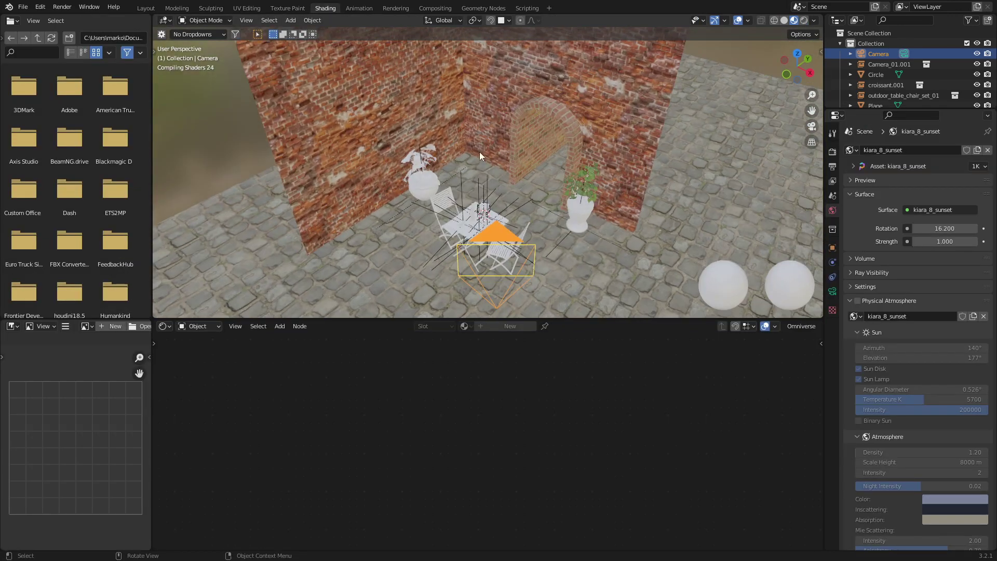
scroll(391, 198, "up", 2)
left_click(330, 193)
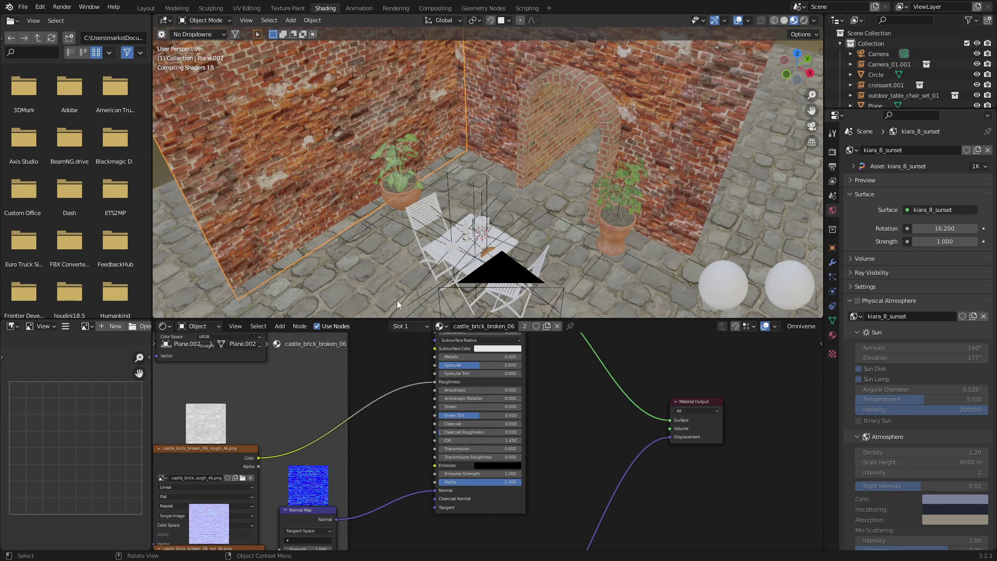
mouse_move(430, 366)
middle_mouse_down()
mouse_move(370, 376)
mouse_move(447, 492)
mouse_move(494, 421)
mouse_move(512, 416)
middle_mouse_up()
key("shift+a")
left_click(401, 359)
type("am")
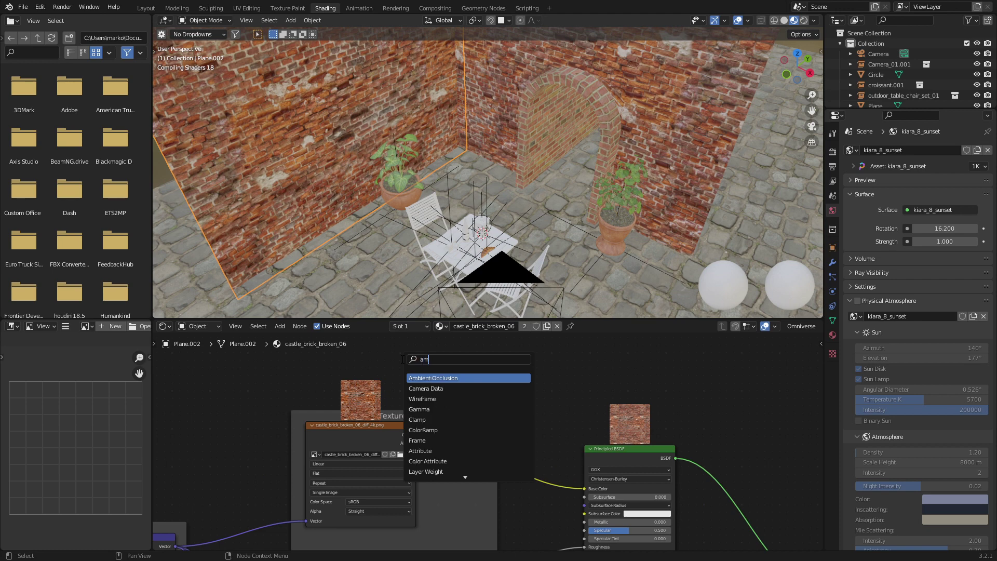
key("Return")
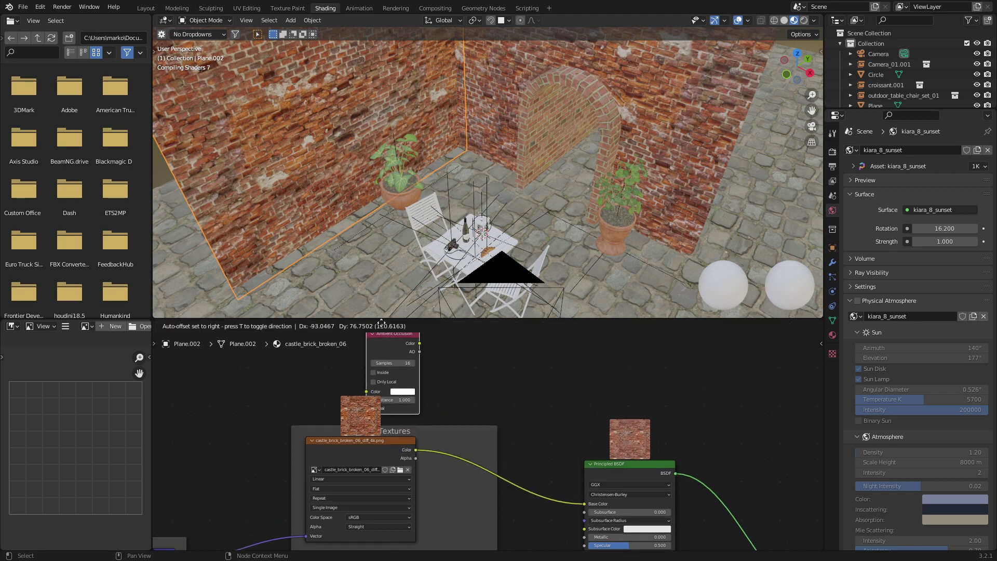
left_click(441, 427)
- Add a ColorRamp fed by the occlusion Color, tightening its stops with black at 0.409
key("shift+a")
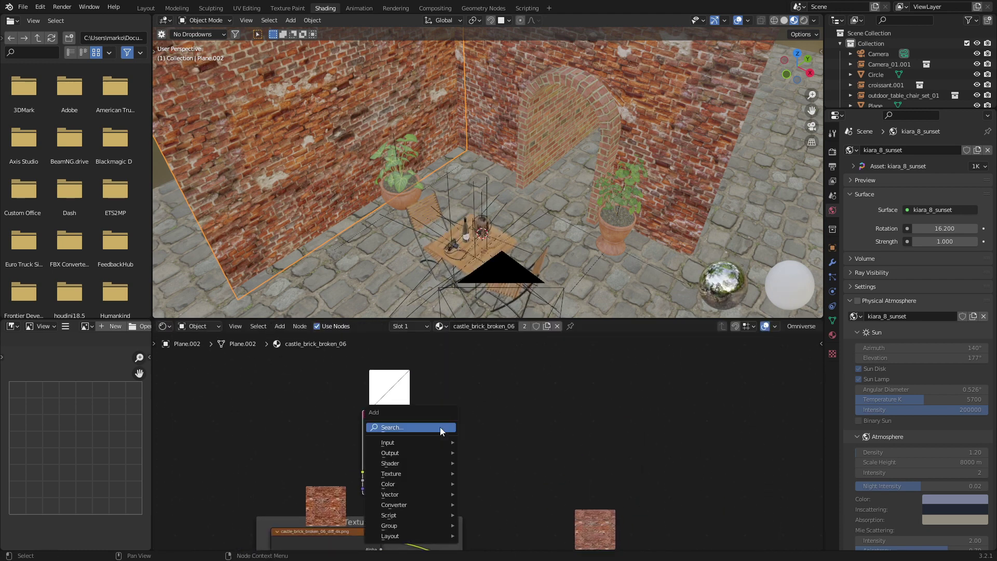
left_click(440, 427)
type("color")
key("Return")
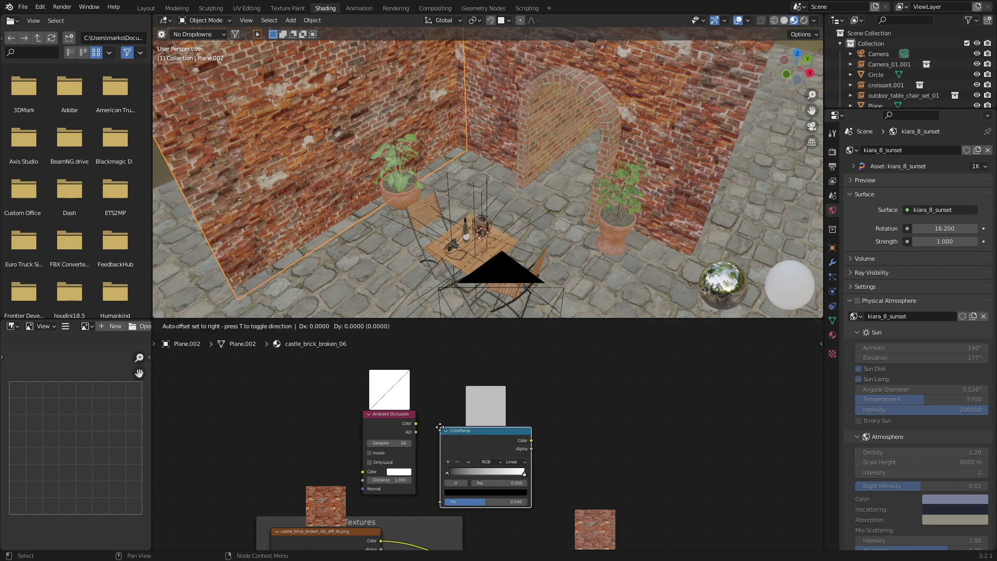
left_click(436, 412)
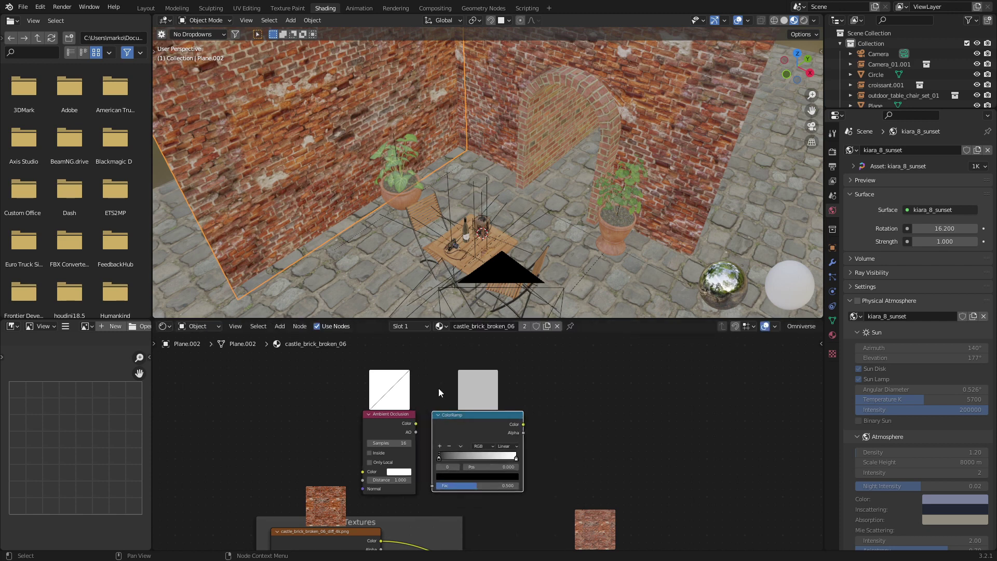
middle_click_drag(460, 413, 373, 387)
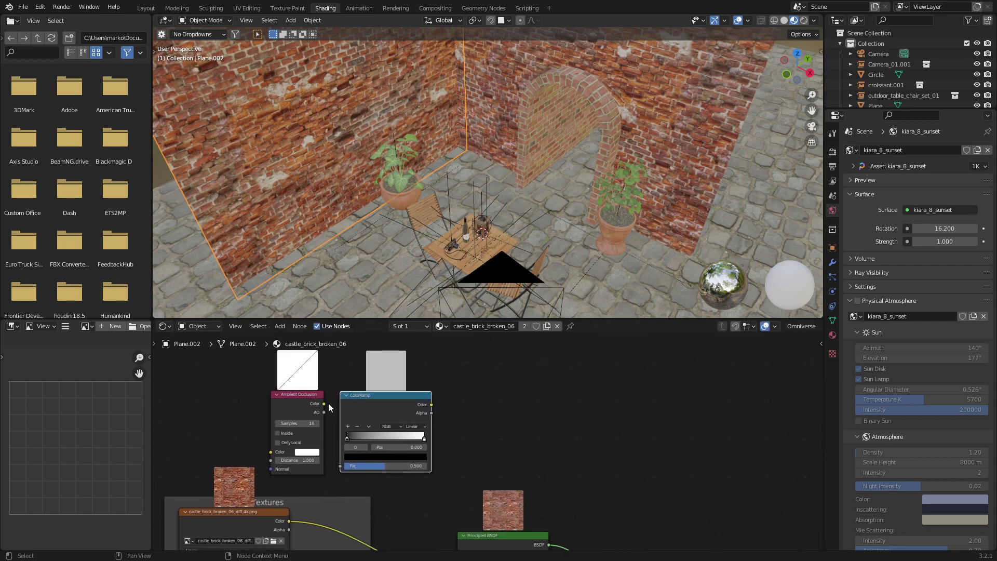
left_click_drag(324, 403, 341, 466)
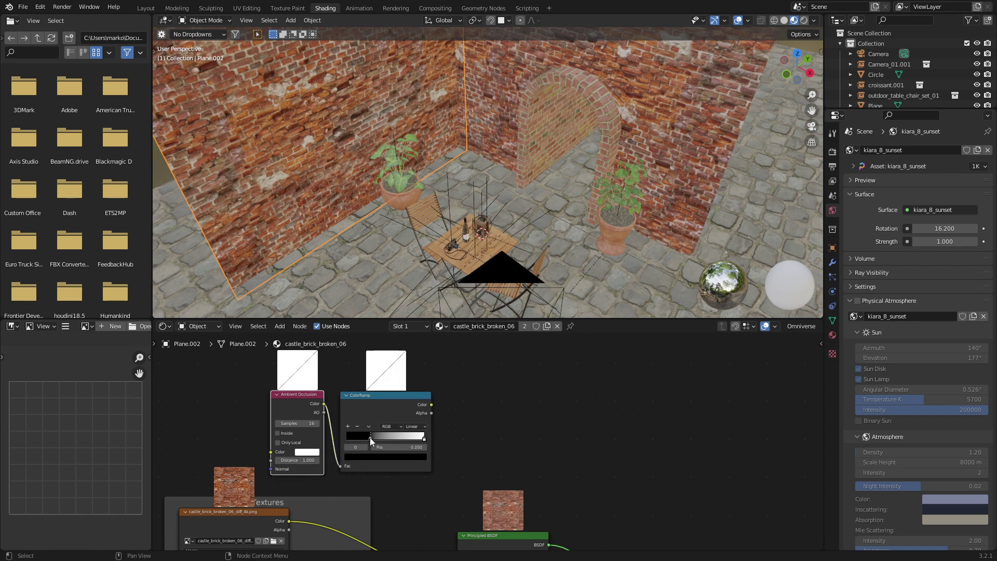
left_click_drag(426, 438, 379, 438)
middle_click_drag(528, 455, 501, 411)
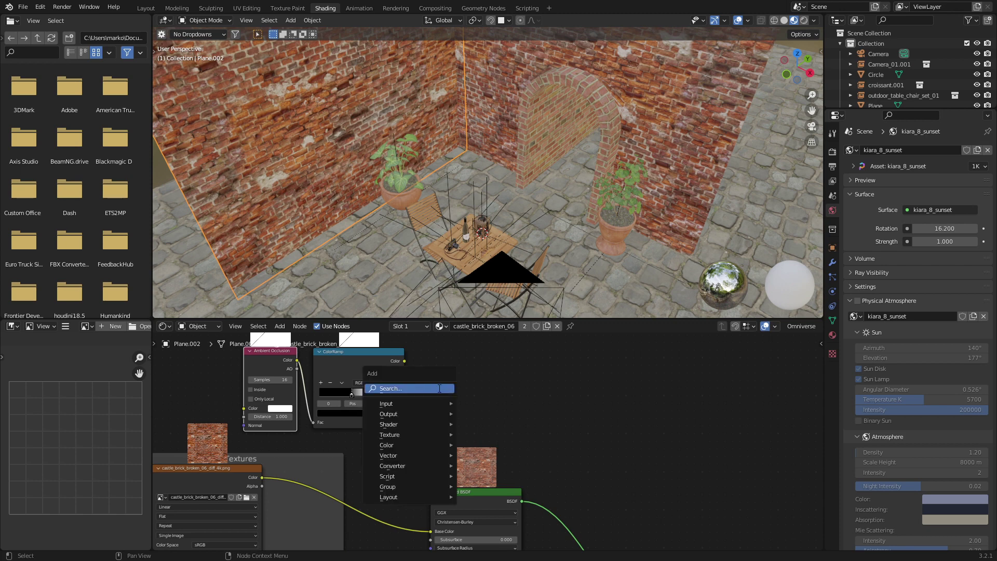
- Add a MixRGB node: brick texture to Color2, ramp to Fac, Mix output to Base Color
key("shift+a")
left_click(439, 389)
type("mix")
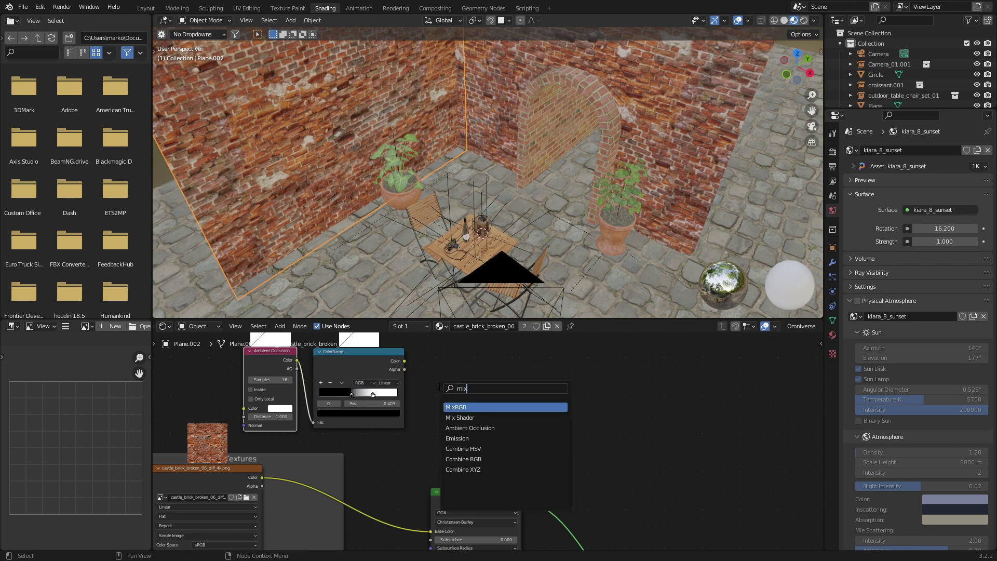
key("Return")
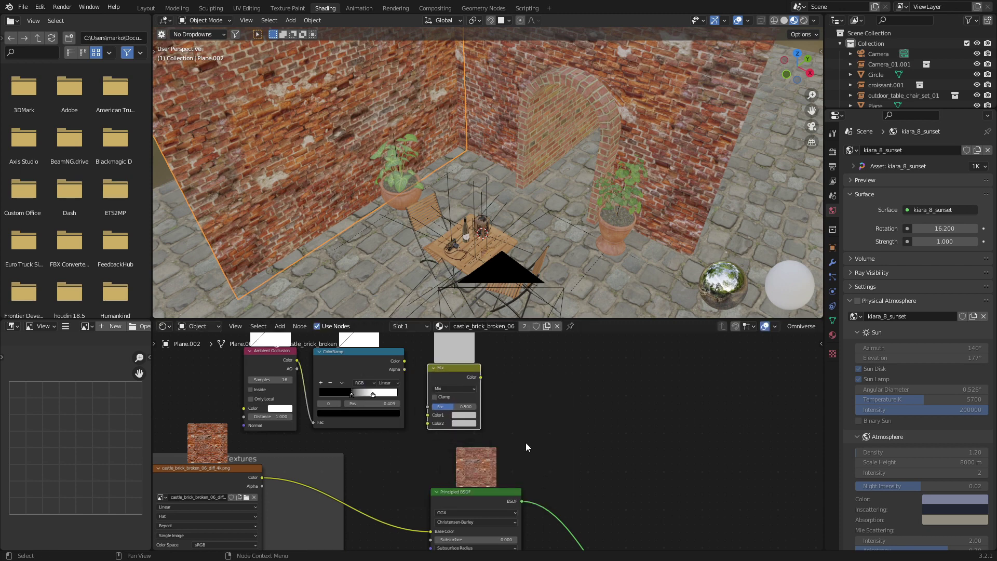
middle_click_drag(519, 434, 509, 414)
left_click_drag(492, 473, 557, 415)
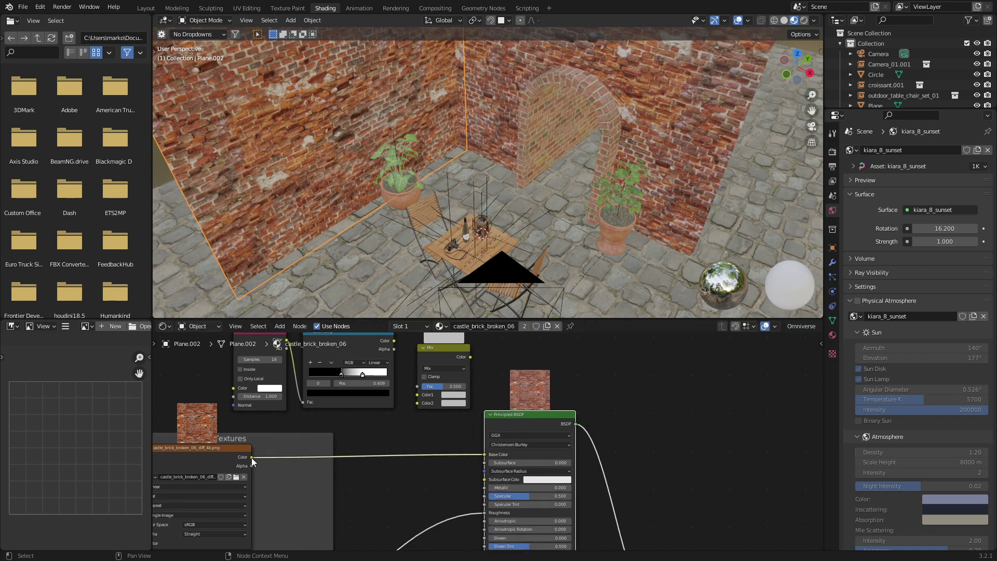
left_click_drag(251, 457, 418, 403)
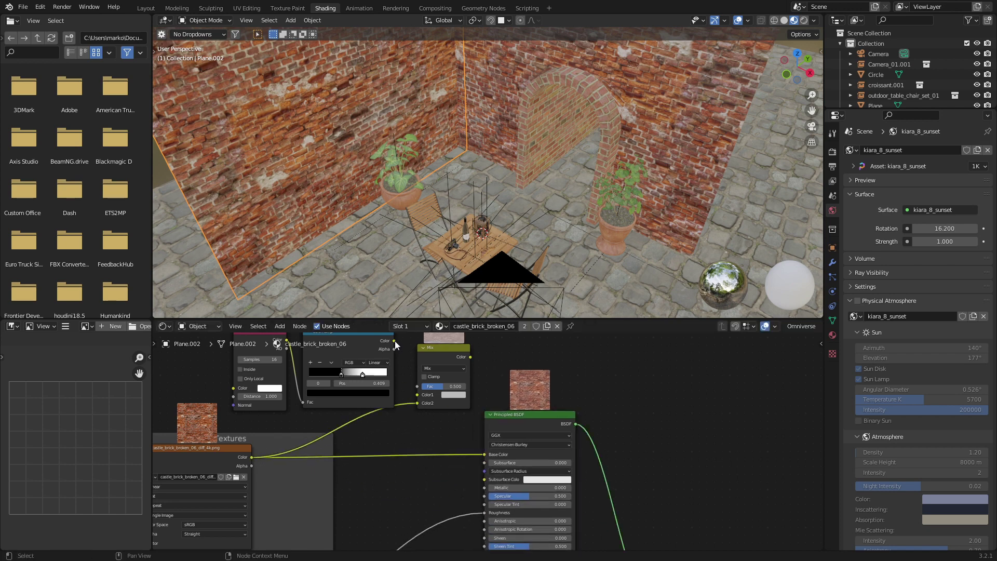
left_click_drag(394, 341, 417, 386)
middle_click_drag(401, 398, 363, 414)
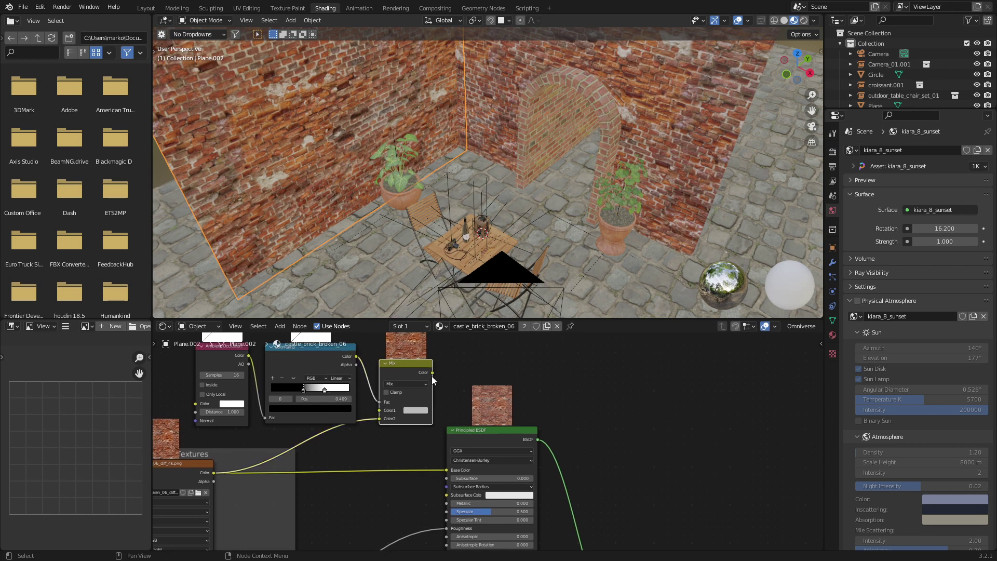
mouse_move(433, 372)
left_mouse_down()
mouse_move(457, 379)
mouse_move(449, 469)
left_mouse_up()
middle_click_drag(481, 218, 476, 150)
- Switch to Rendered shading and set the Mix node's Color1 to dark brown
left_click(806, 22)
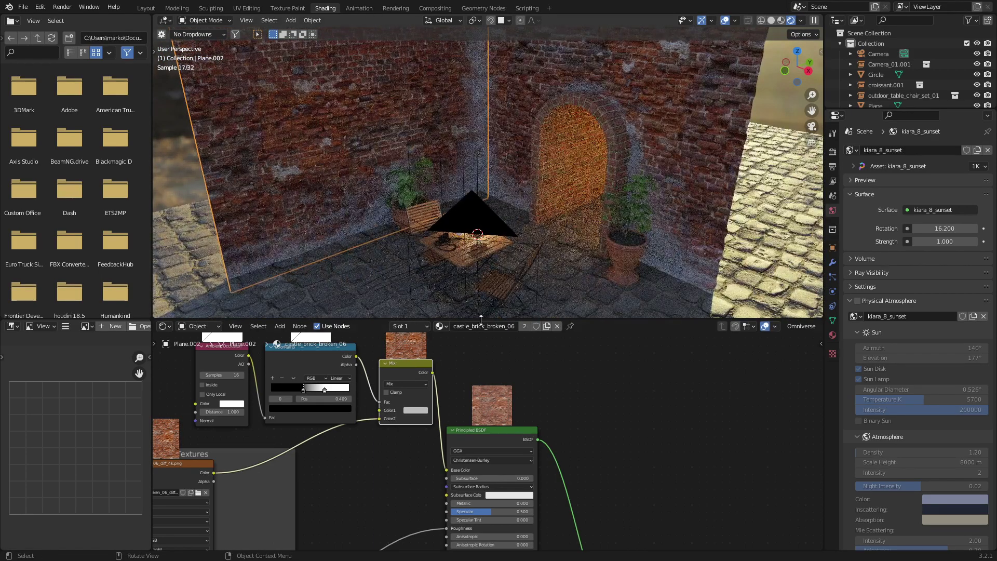
left_click(421, 412)
left_click(431, 345)
left_click(429, 344)
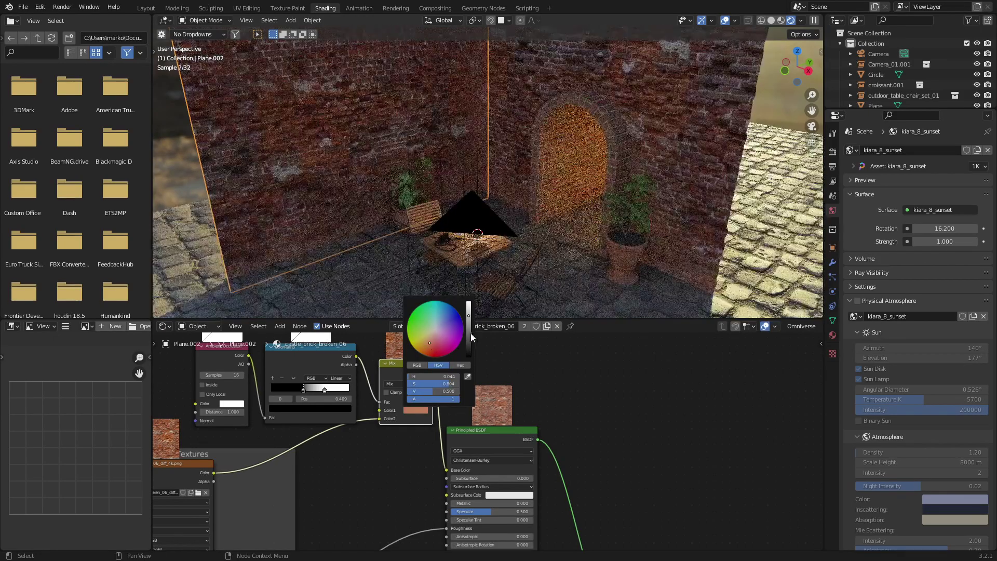
left_click(469, 335)
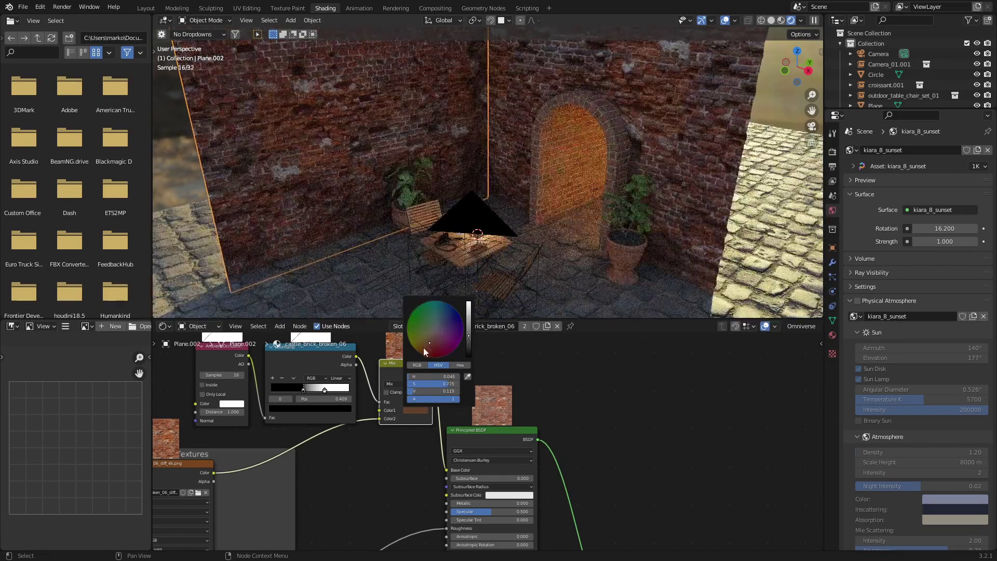
left_click(426, 343)
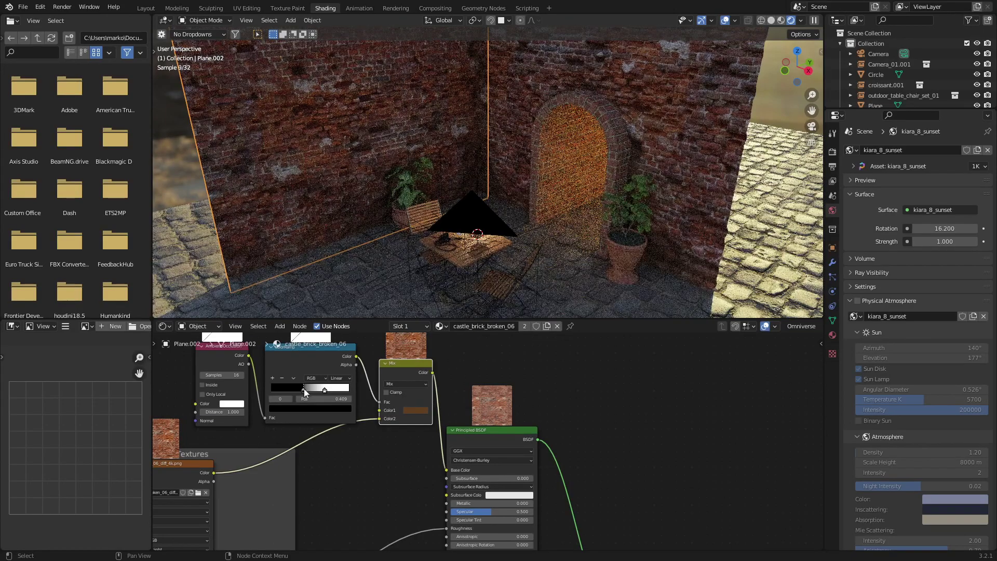
- Shift the ColorRamp stop right and lighten the black stop to dark grey
left_click_drag(303, 388, 318, 389)
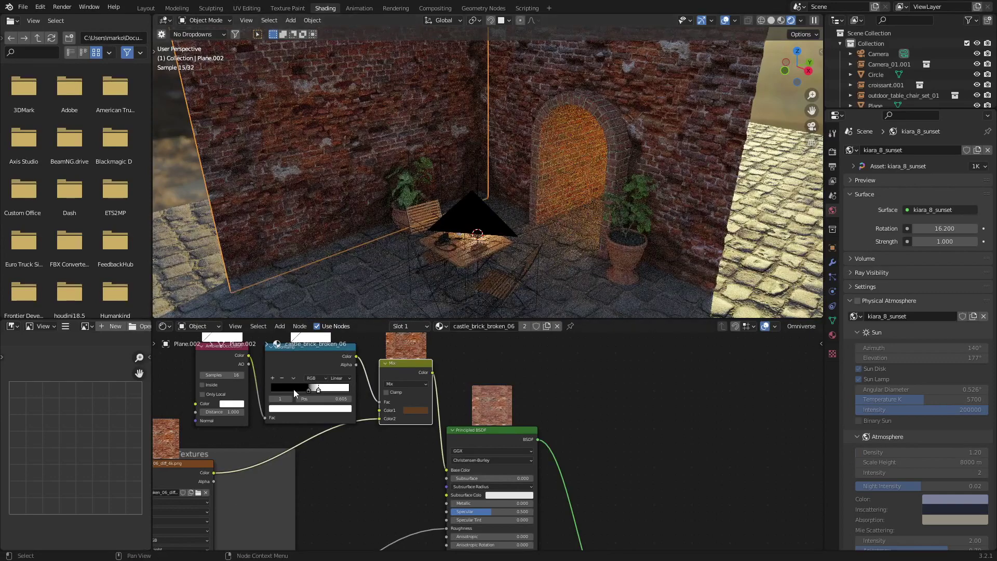
left_click(308, 390)
left_click(305, 408)
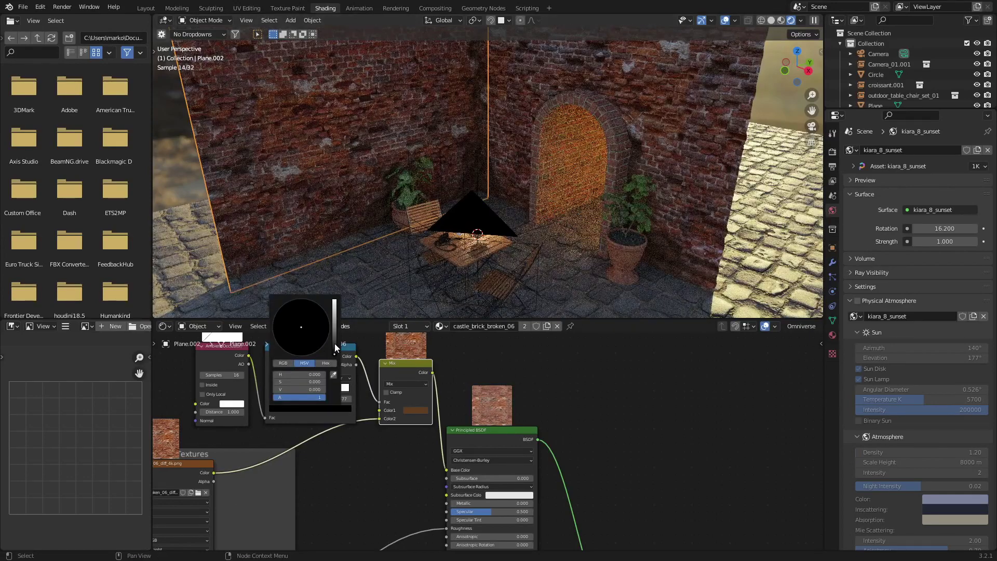
left_click_drag(335, 347, 335, 334)
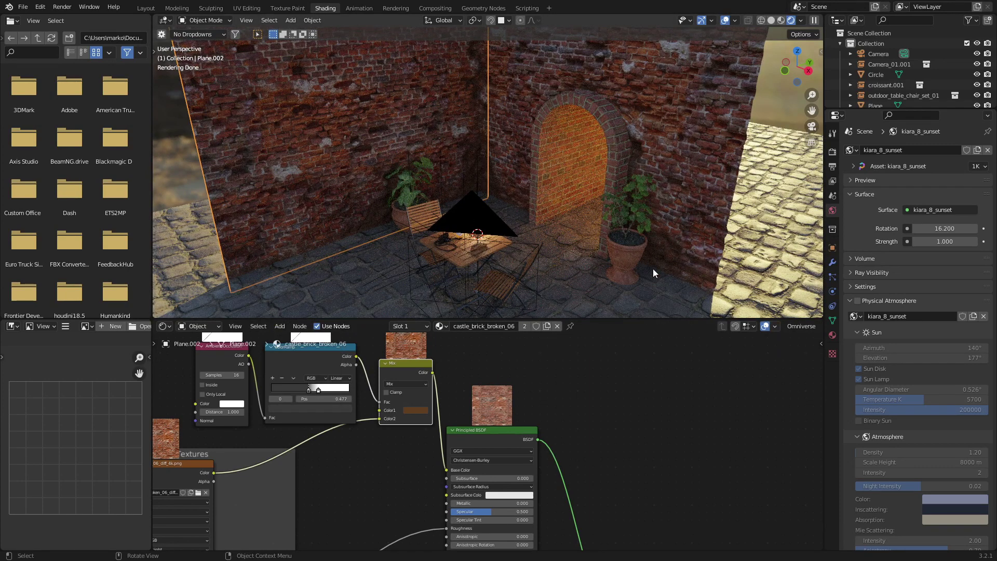
- Set the Ambient Occlusion distance to 0.5 and box-select the occlusion node group
left_click(232, 412)
type("0.2")
key("Return")
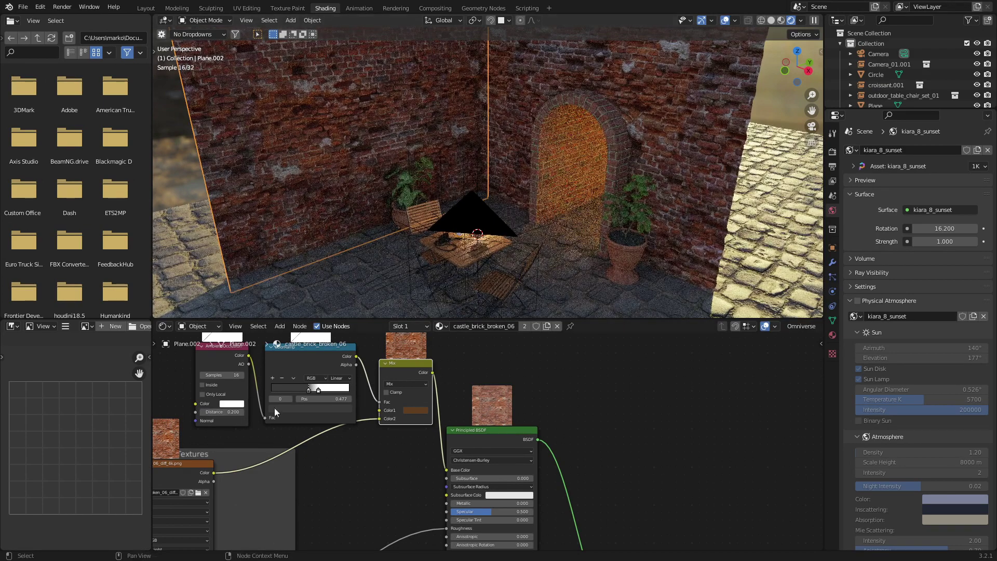
left_click(224, 412)
type("0.5")
key("Return")
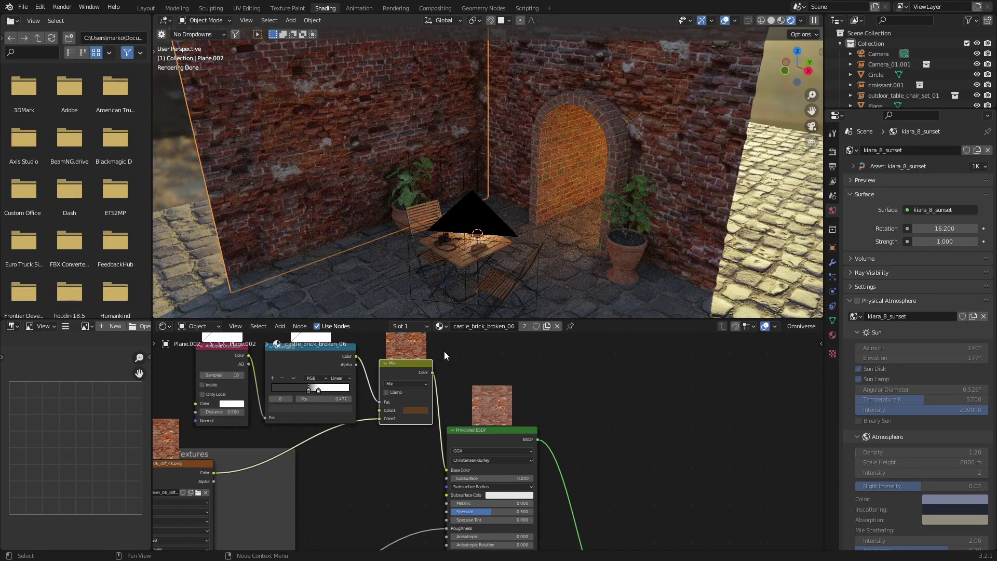
left_click_drag(445, 356, 224, 394)
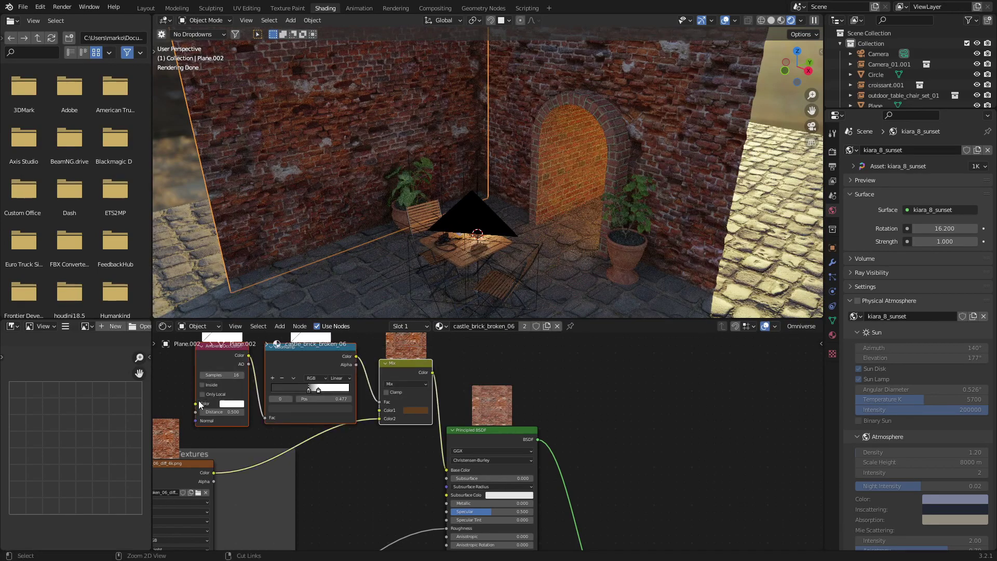
- Paste the occlusion nodes into the cobblestone_05 floor material, wire texture to Color2 and Mix to Base Color, distance 1
left_click(582, 289)
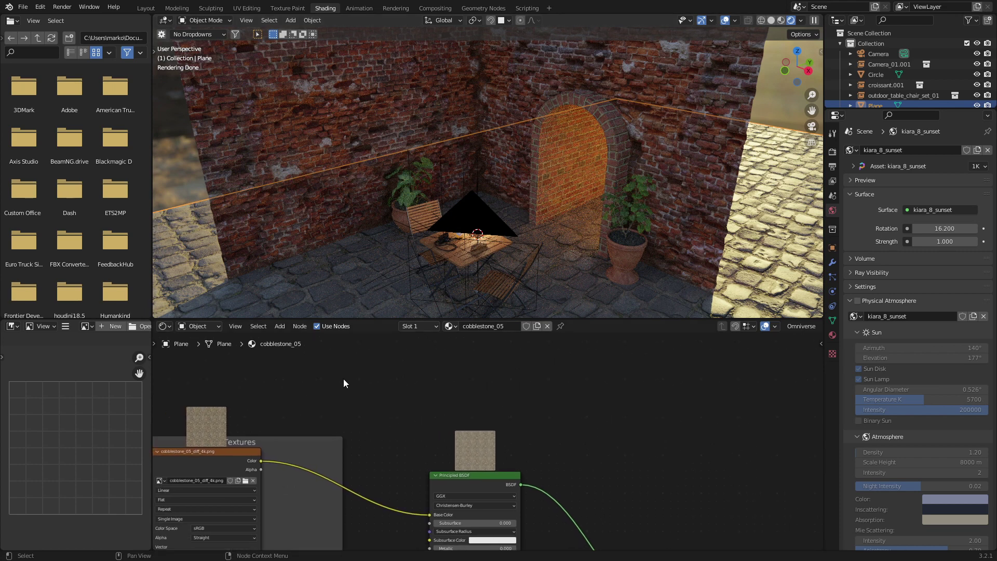
key("ctrl+v")
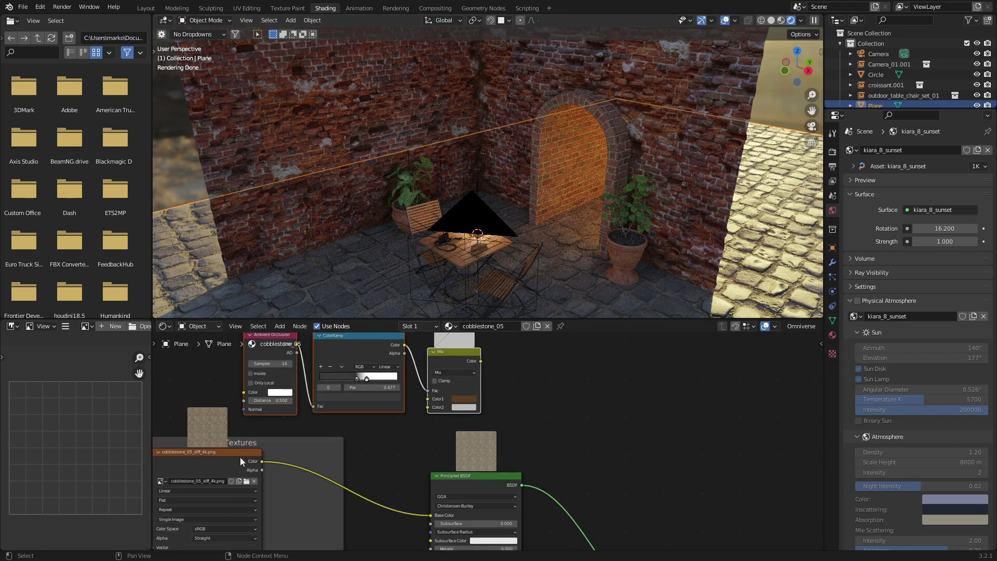
left_click_drag(245, 461, 428, 407)
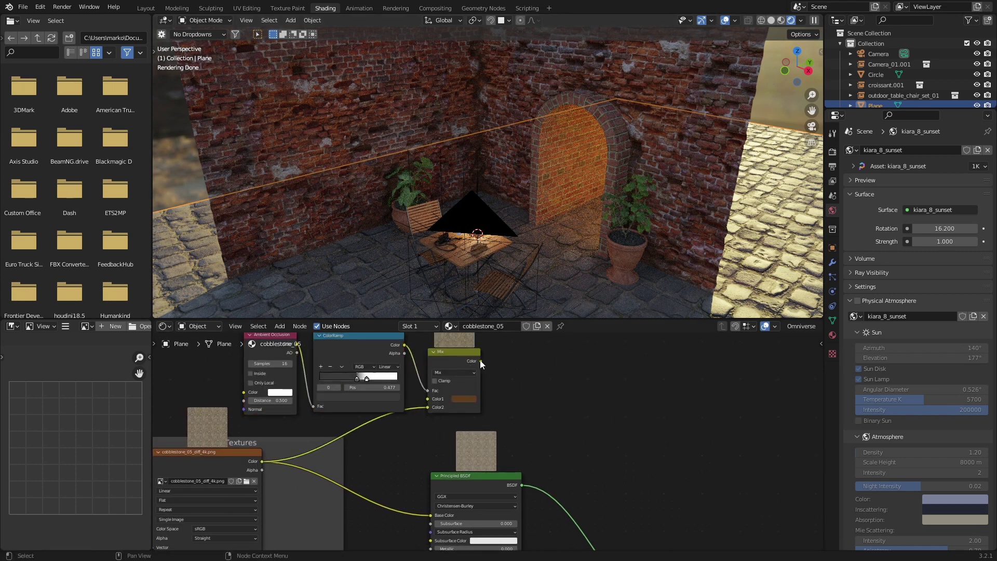
left_click_drag(480, 359, 430, 515)
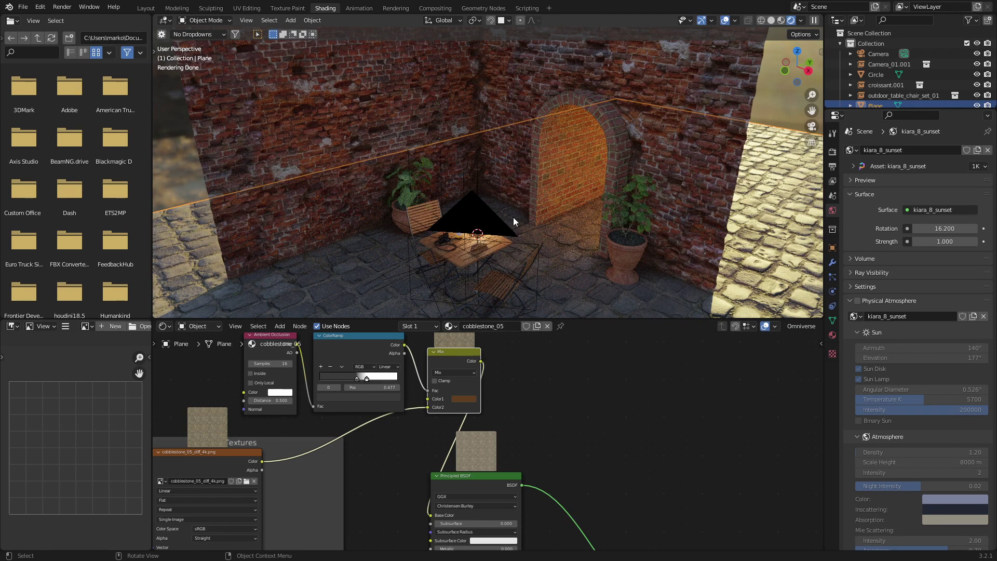
left_click(281, 401)
type("1")
key("Return")
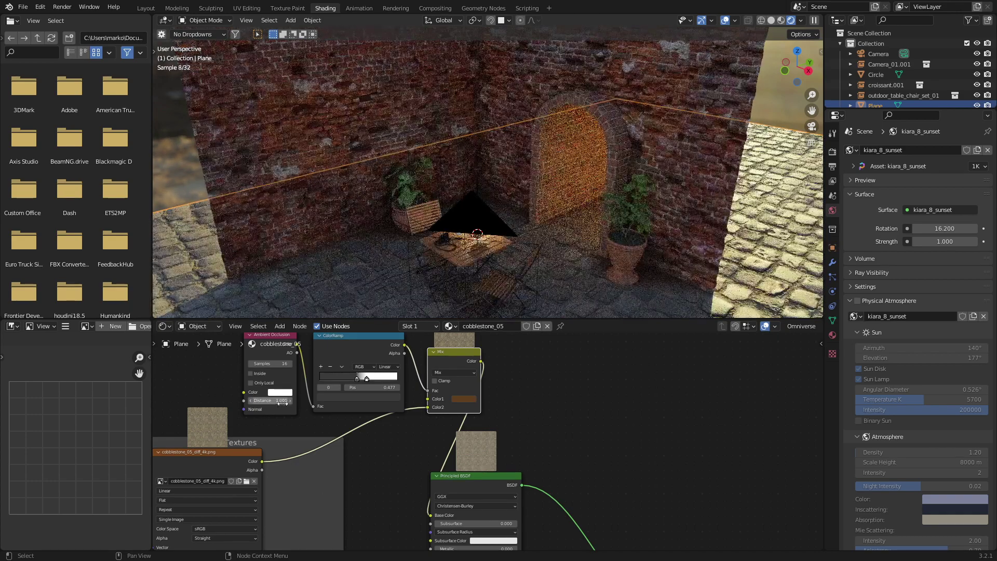
- Paste the occlusion nodes into the arch's brick_4 material, link texture to Color2, view through camera, save
left_click(615, 161)
key("ctrl+v")
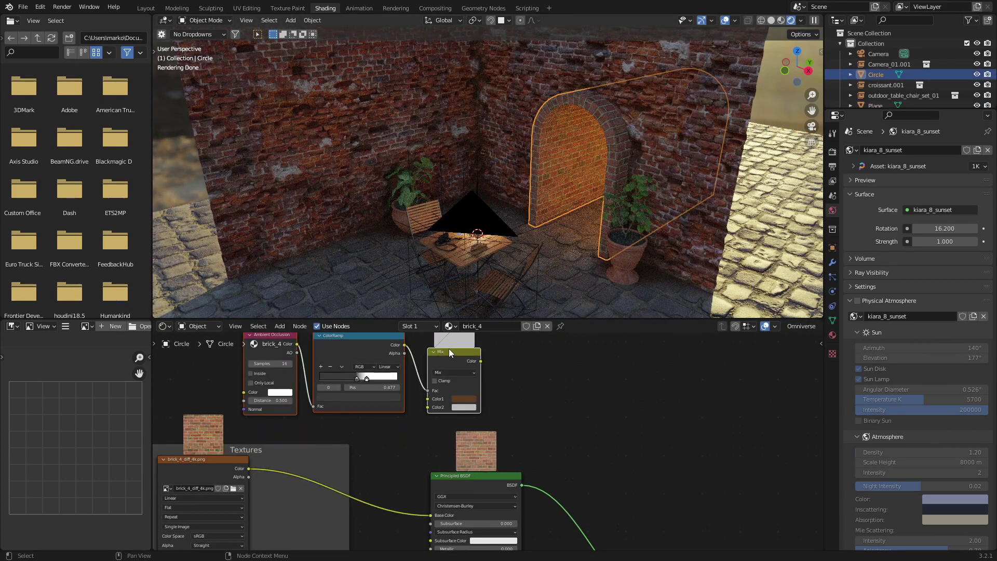
left_click_drag(449, 348, 431, 515)
left_click_drag(249, 468, 308, 425)
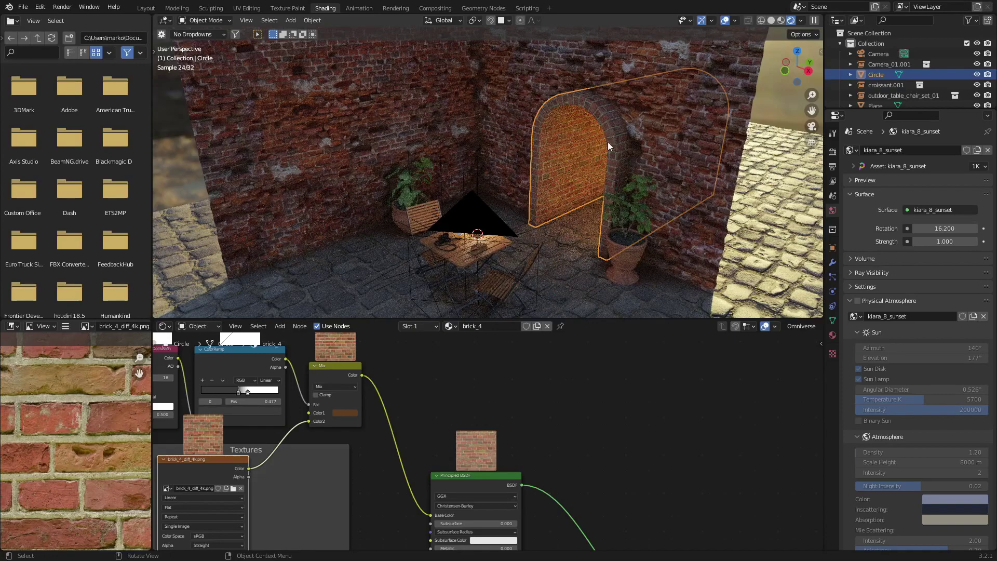
key("KP_0")
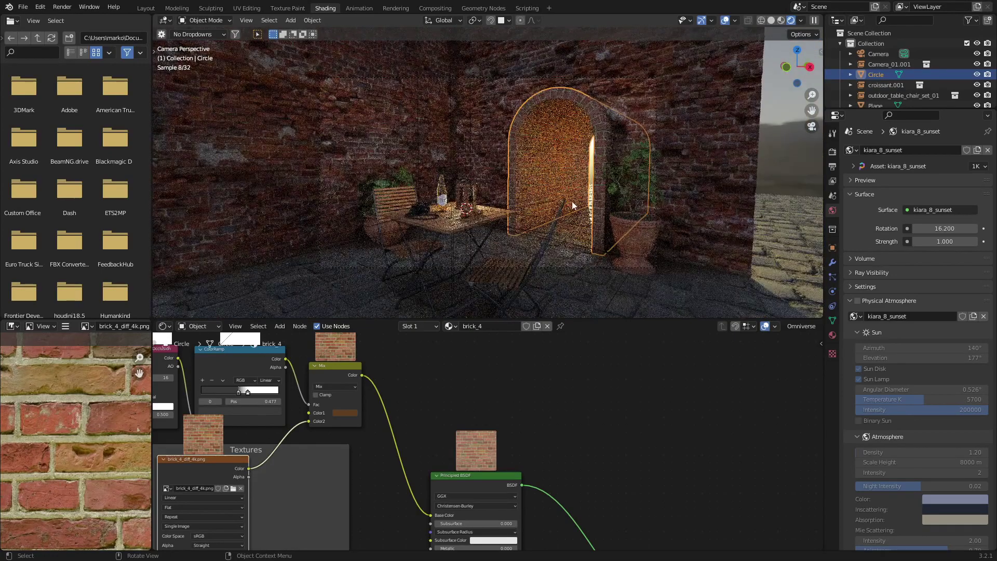
key("ctrl+s")
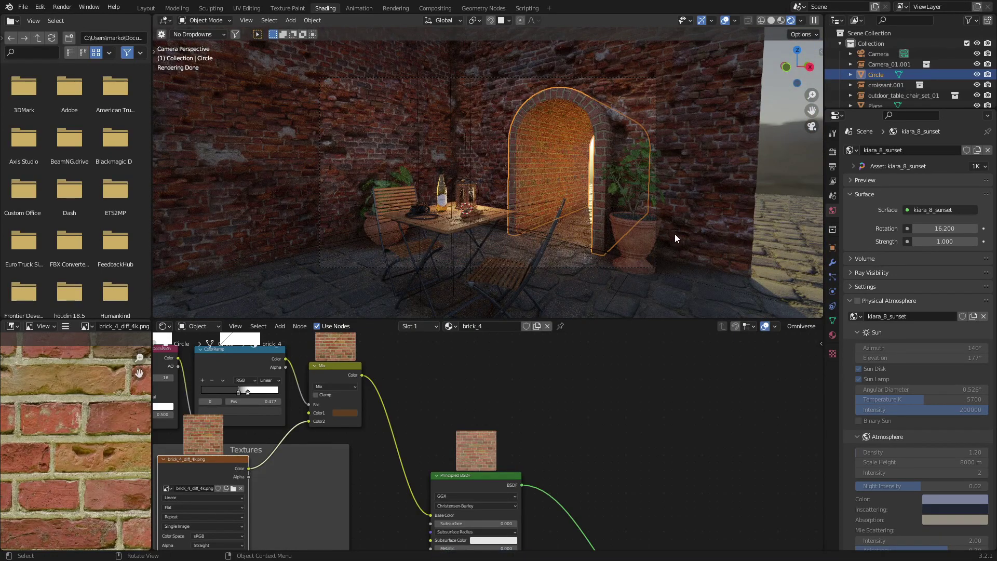